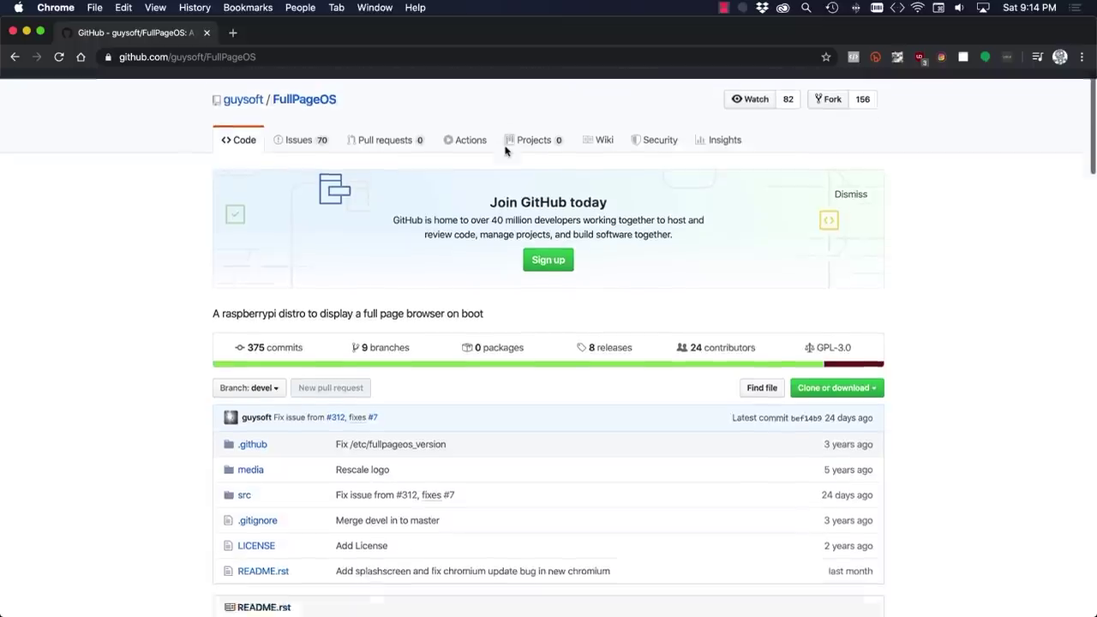
From the README's nightly builds link on unofficialpi.org, download the newest FullPageOS buster-lite 0.12.0 zip.
{"action": "scroll", "coordinate": [505, 150], "scroll_direction": "down", "scroll_amount": 10}
{"action": "scroll", "coordinate": [505, 150], "scroll_direction": "down", "scroll_amount": 10}
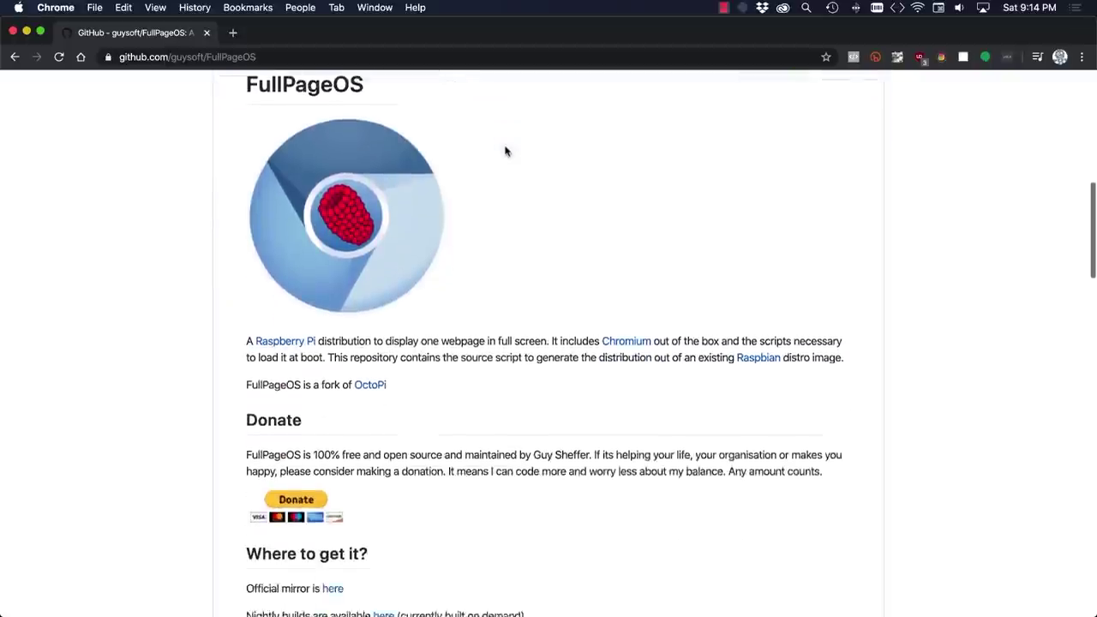
{"action": "scroll", "coordinate": [505, 150], "scroll_direction": "down", "scroll_amount": 10}
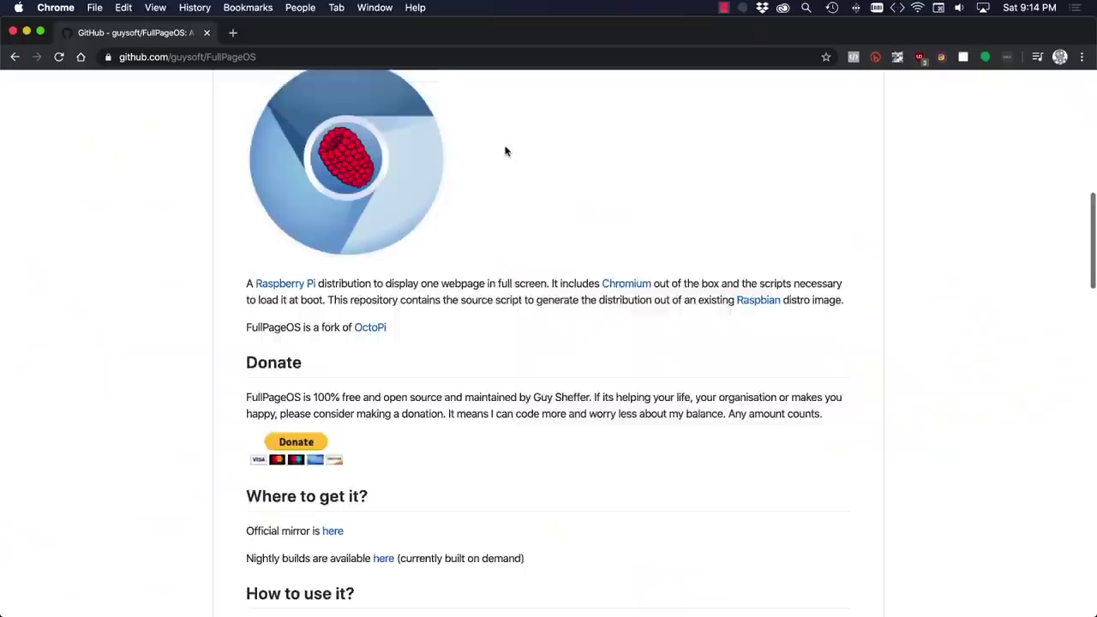
{"action": "scroll", "coordinate": [507, 152], "scroll_direction": "down", "scroll_amount": 8}
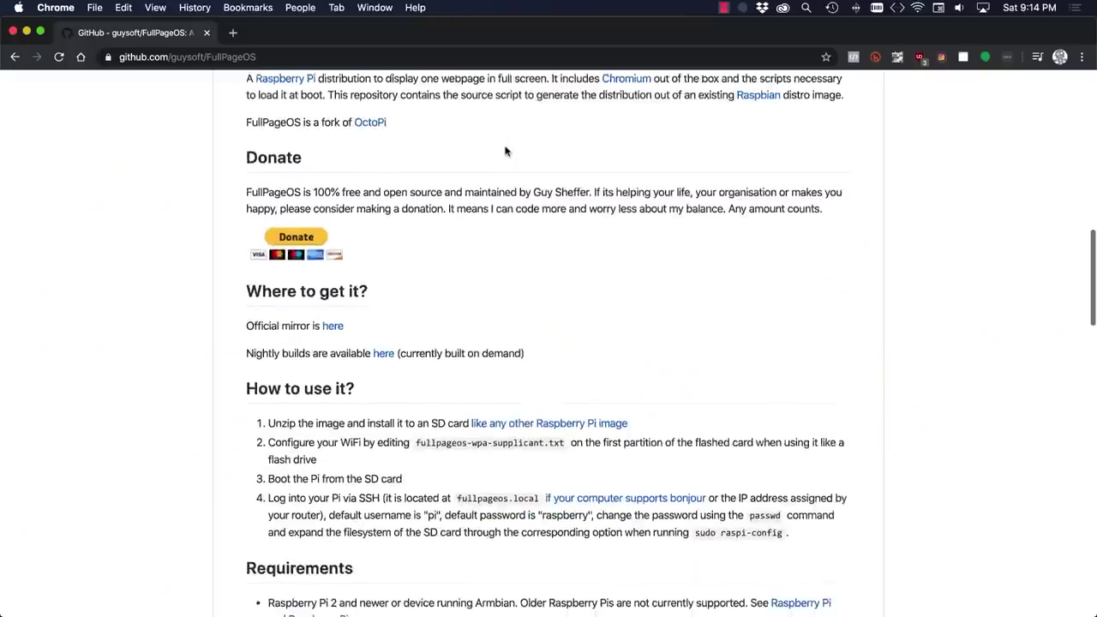
{"action": "scroll", "coordinate": [506, 151], "scroll_direction": "down", "scroll_amount": 6}
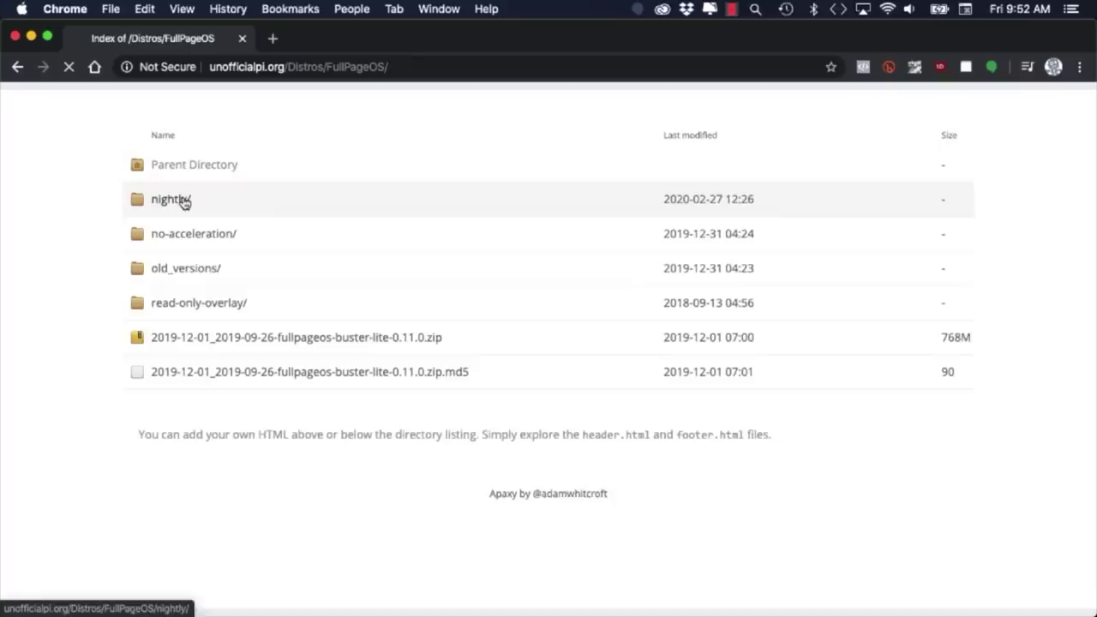
{"action": "left_click", "coordinate": [183, 202]}
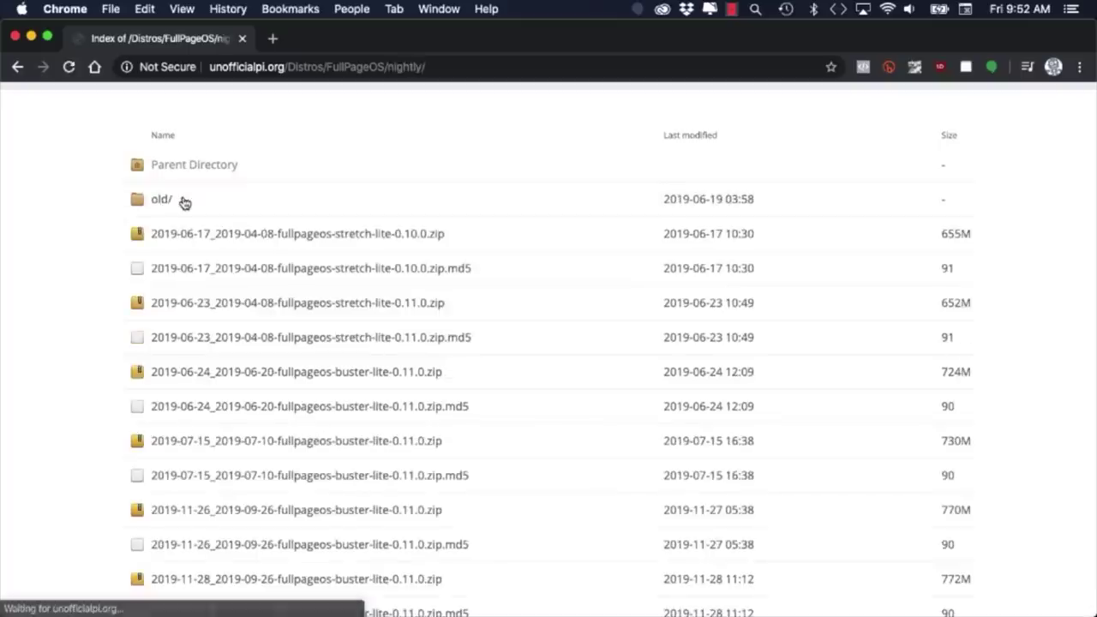
{"action": "scroll", "coordinate": [214, 240], "scroll_direction": "down", "scroll_amount": 10}
{"action": "left_click", "coordinate": [237, 424]}
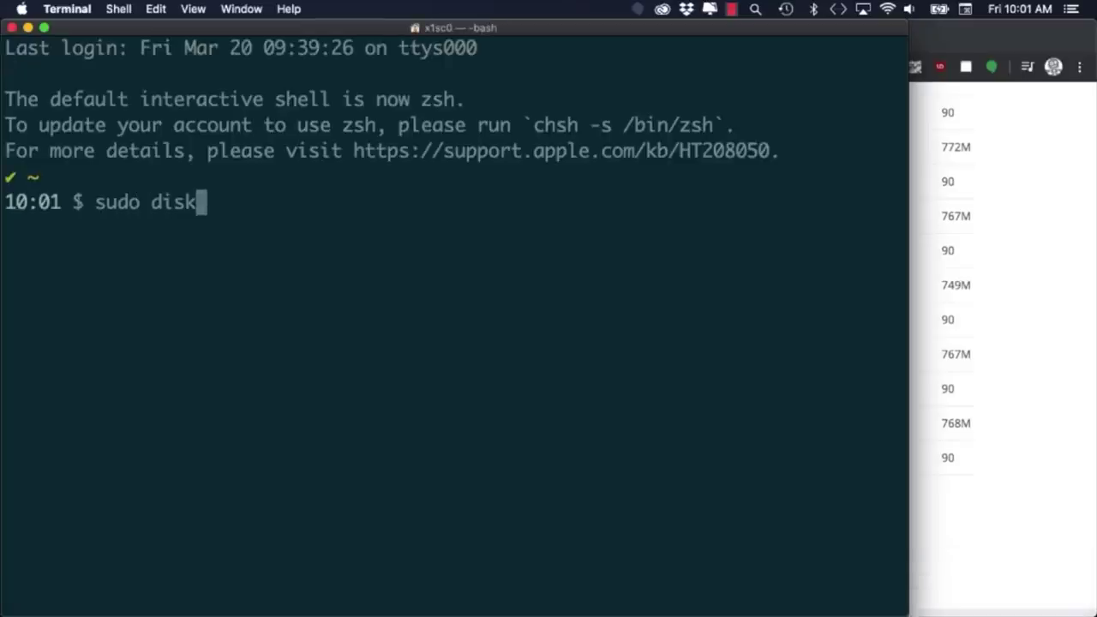
Unmount disk2 and dd the 2020-02-13-fullpageos-buster-lite-0.12.0.img from Downloads onto /dev/rdisk2.
{"action": "type", "text": "ountDisk /dev/rdisk2"}
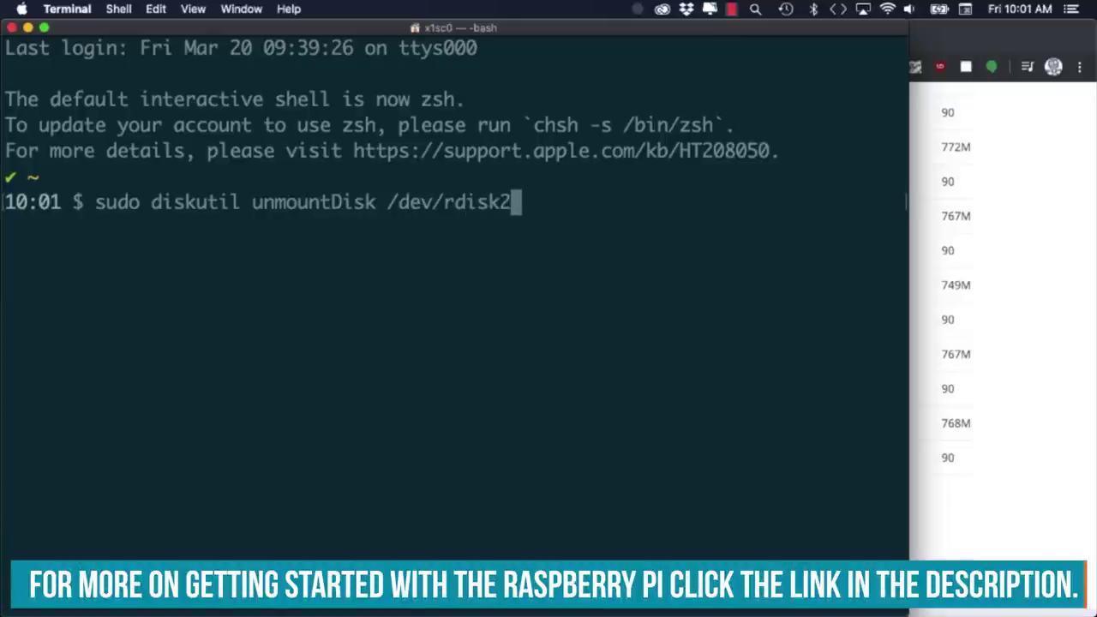
{"action": "type", "text": "cd Downloads/"}
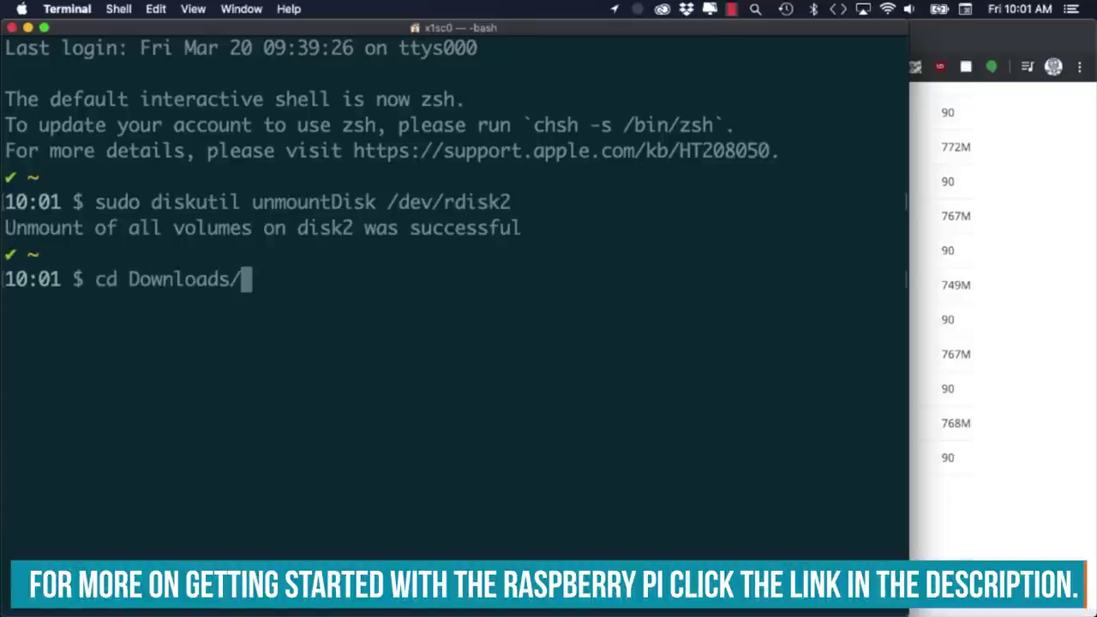
{"action": "key", "text": "Return"}
{"action": "type", "text": "sudo dd if"}
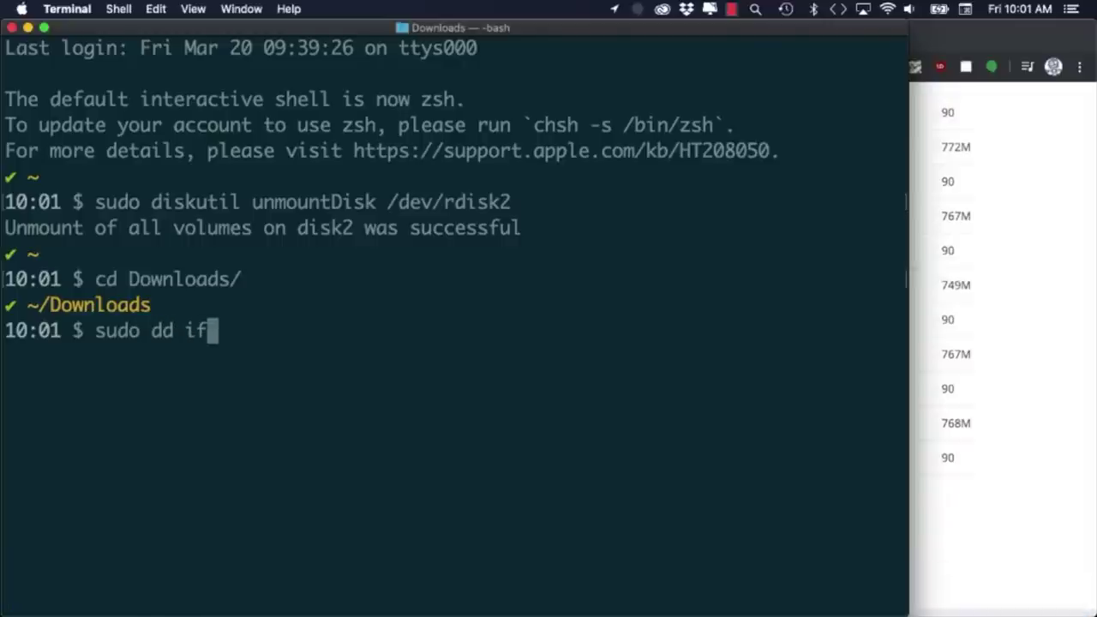
{"action": "type", "text": "=2020-02-13"}
{"action": "key", "text": "Tab"}
{"action": "type", "text": "of"}
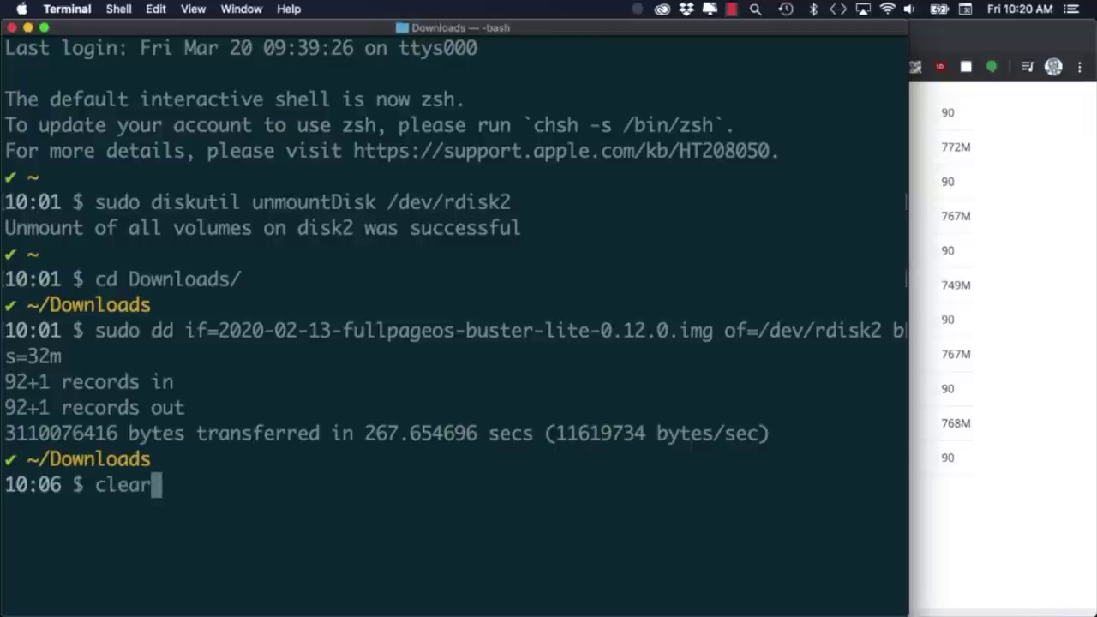
{"action": "key", "text": "Return"}
{"action": "type", "text": "cd /Volumes/boot/"}
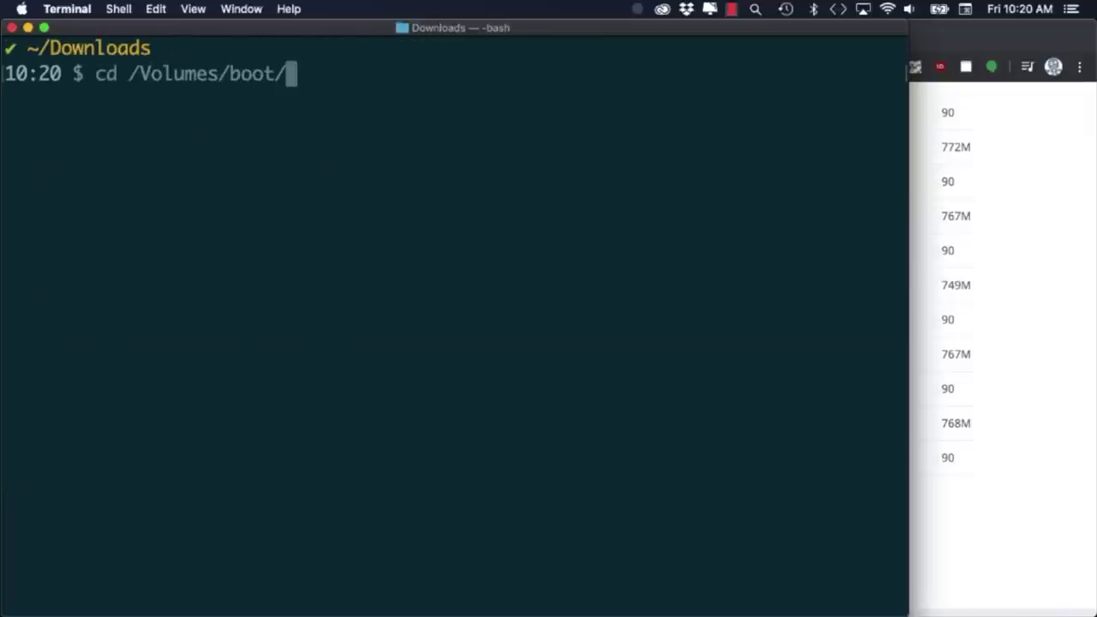
In the card's boot volume, open the fullpageos wpa supplicant file in vi.
{"action": "key", "text": "Return"}
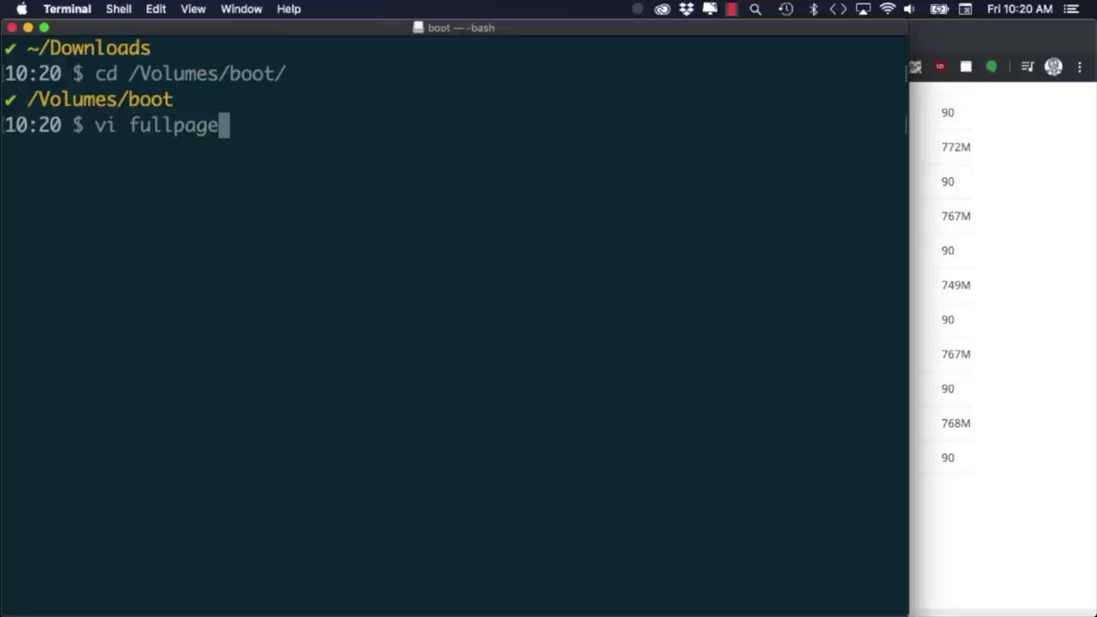
{"action": "type", "text": "vi fullpageos"}
{"action": "key", "text": "Tab"}
{"action": "key", "text": "Return"}
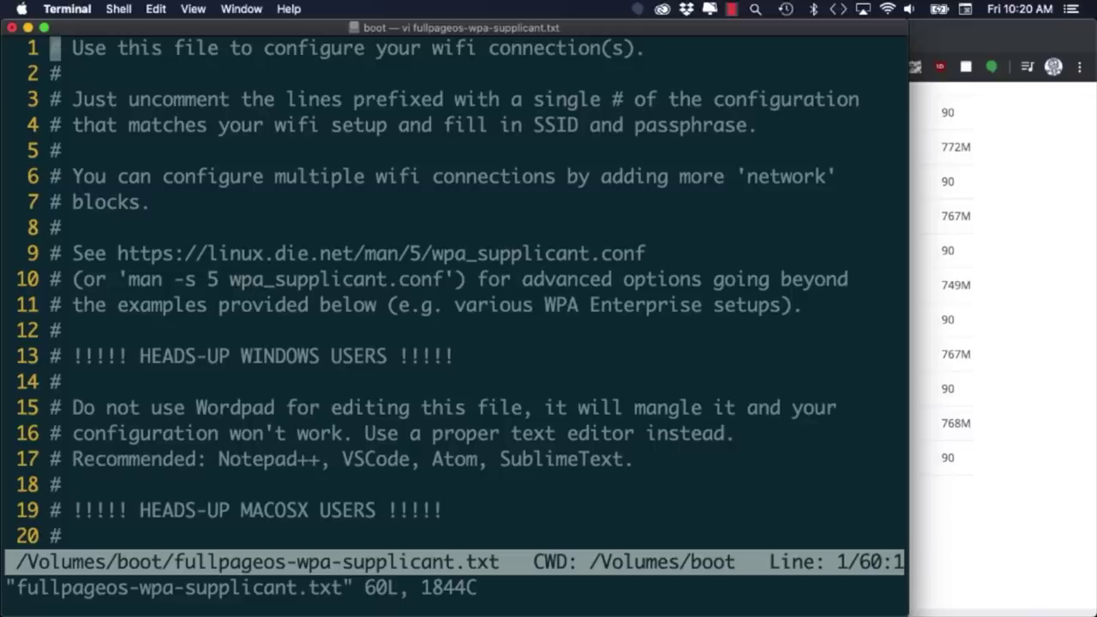
Uncomment the WPA/WPA2 network block, including its psk line and closing brace.
{"action": "key", "text": "Down"}
{"action": "key", "text": "Down"}
{"action": "key", "text": "Down"}
{"action": "key", "text": "Down"}
{"action": "key", "text": "Down"}
{"action": "key", "text": "Down"}
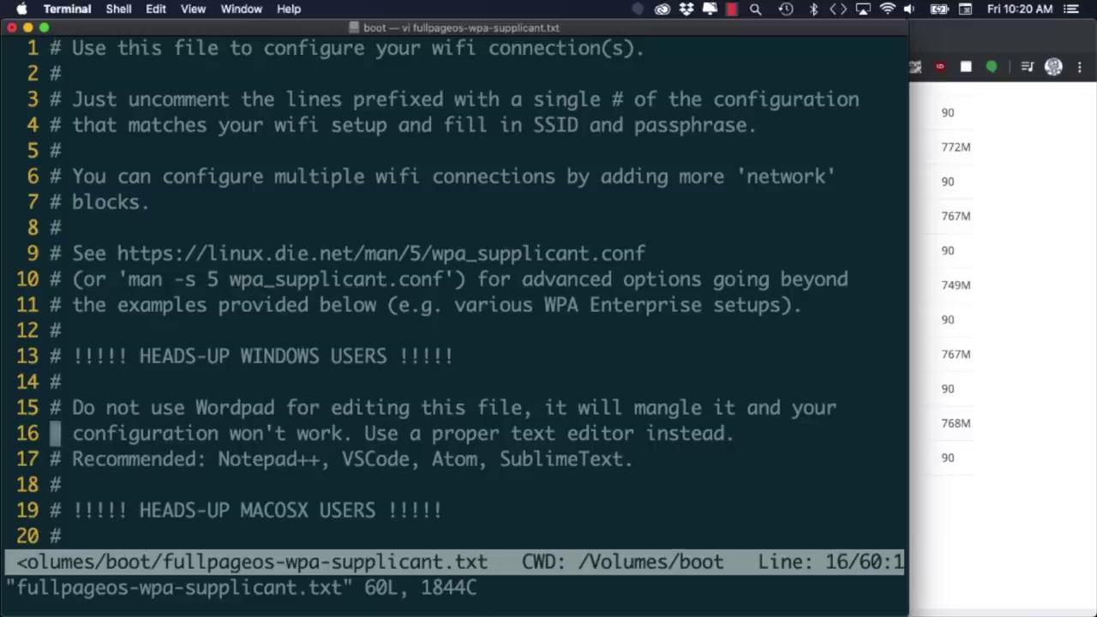
{"action": "key", "text": "Down"}
{"action": "key", "text": "Down"}
{"action": "key", "text": "Down"}
{"action": "key", "text": "Down"}
{"action": "key", "text": "Down"}
{"action": "key", "text": "Down"}
{"action": "key", "text": "Down"}
{"action": "key", "text": "Down"}
{"action": "key", "text": "Down"}
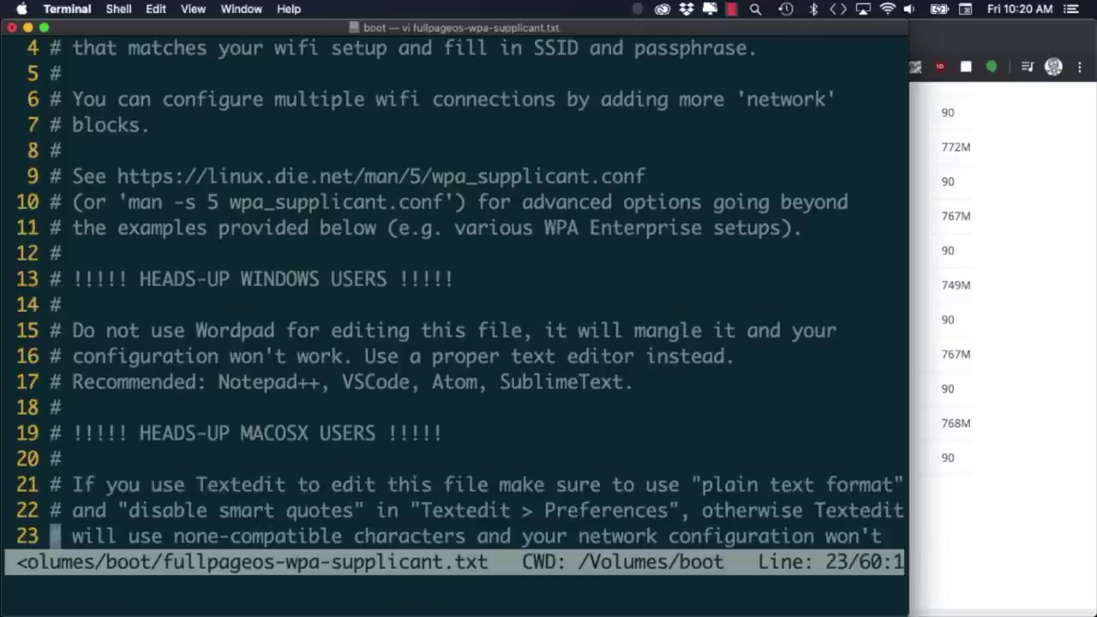
{"action": "key", "text": "Down"}
{"action": "key", "text": "Down"}
{"action": "key", "text": "Up"}
{"action": "key", "text": "Up"}
{"action": "key", "text": "Up"}
{"action": "key", "text": "Up"}
{"action": "key", "text": "x"}
{"action": "key", "text": "Down"}
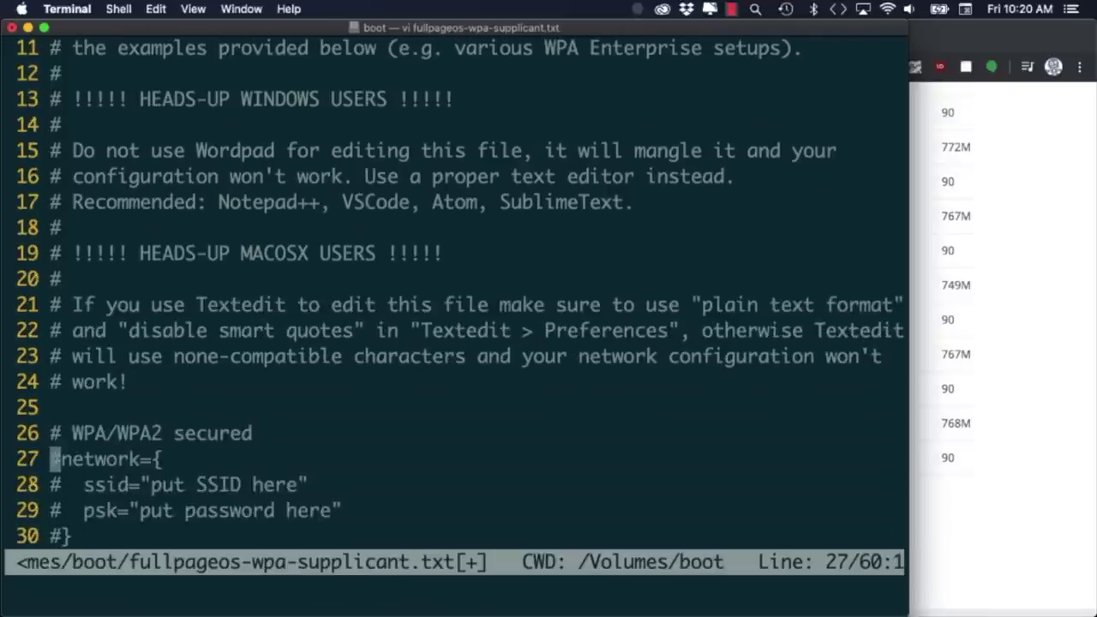
{"action": "key", "text": "x"}
{"action": "key", "text": "Down"}
{"action": "key", "text": "x"}
{"action": "key", "text": "x"}
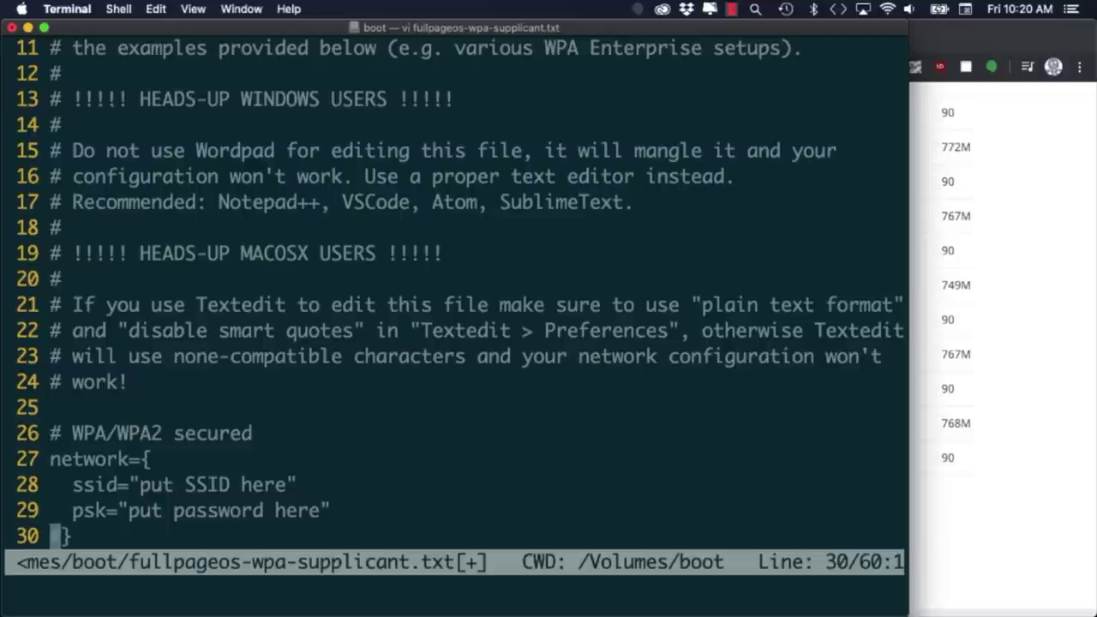
{"action": "key", "text": "x"}
{"action": "key", "text": "Up"}
{"action": "key", "text": "Up"}
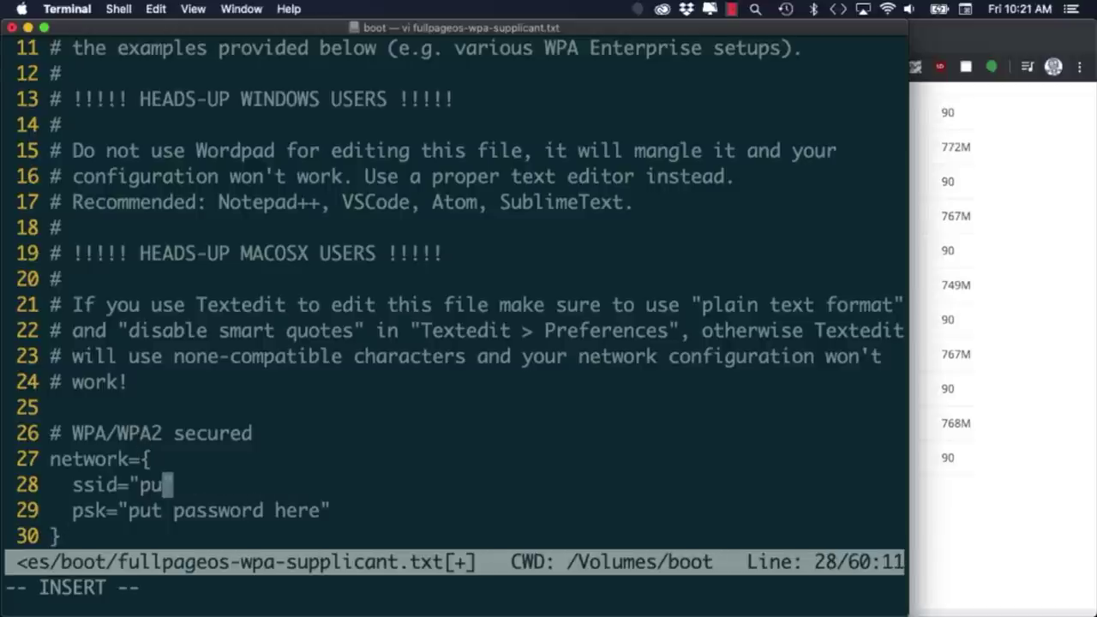
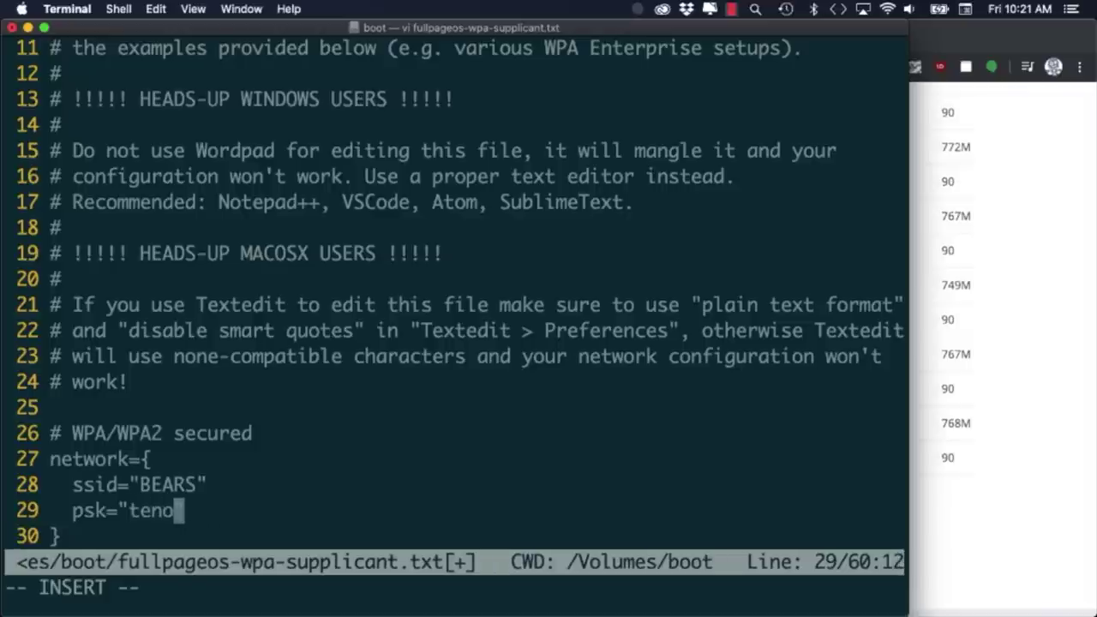
Replace the placeholder SSID and password with the Wi-Fi network's name and password.
{"action": "key", "text": "Escape"}
Enable the United States country line, comment out United Kingdom, and save the Wi-Fi file.
{"action": "key", "text": "Down"}
{"action": "key", "text": "Down"}
{"action": "key", "text": "Down"}
{"action": "key", "text": "Down"}
{"action": "key", "text": "Down"}
{"action": "key", "text": "Down"}
{"action": "key", "text": "Down"}
{"action": "key", "text": "Down"}
{"action": "key", "text": "Down"}
{"action": "key", "text": "Down"}
{"action": "key", "text": "Down"}
{"action": "key", "text": "Down"}
{"action": "key", "text": "Down"}
{"action": "key", "text": "Down"}
{"action": "key", "text": "Down"}
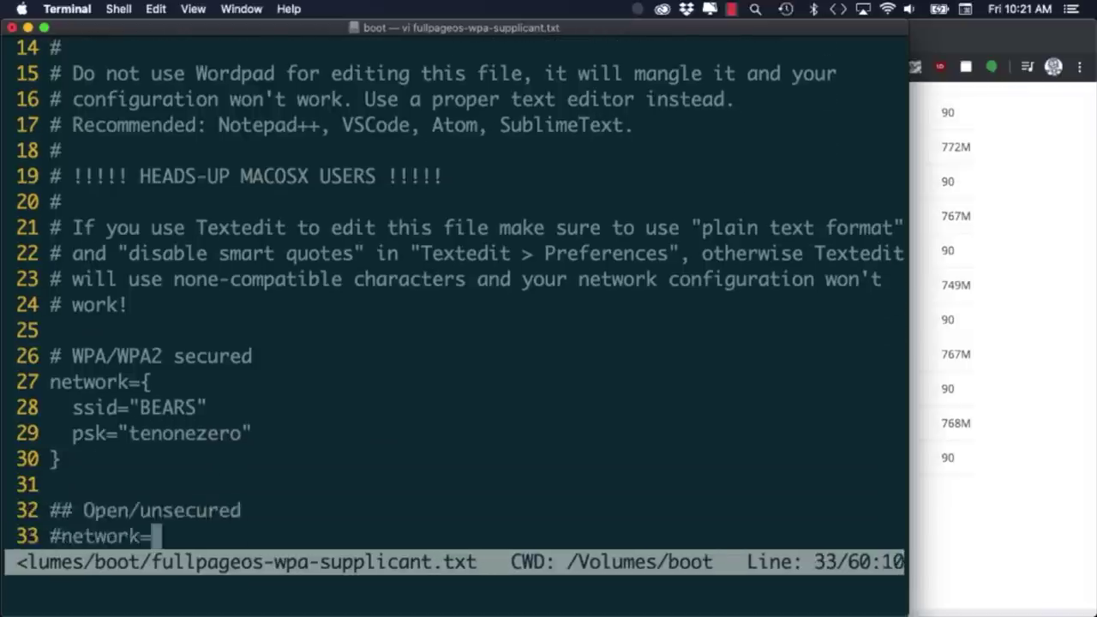
{"action": "key", "text": "Down"}
{"action": "key", "text": "Down"}
{"action": "key", "text": "Down"}
{"action": "key", "text": "Down"}
{"action": "key", "text": "Down"}
{"action": "key", "text": "Down"}
{"action": "key", "text": "Down"}
{"action": "key", "text": "Down"}
{"action": "key", "text": "Down"}
{"action": "key", "text": "Down"}
{"action": "key", "text": "Down"}
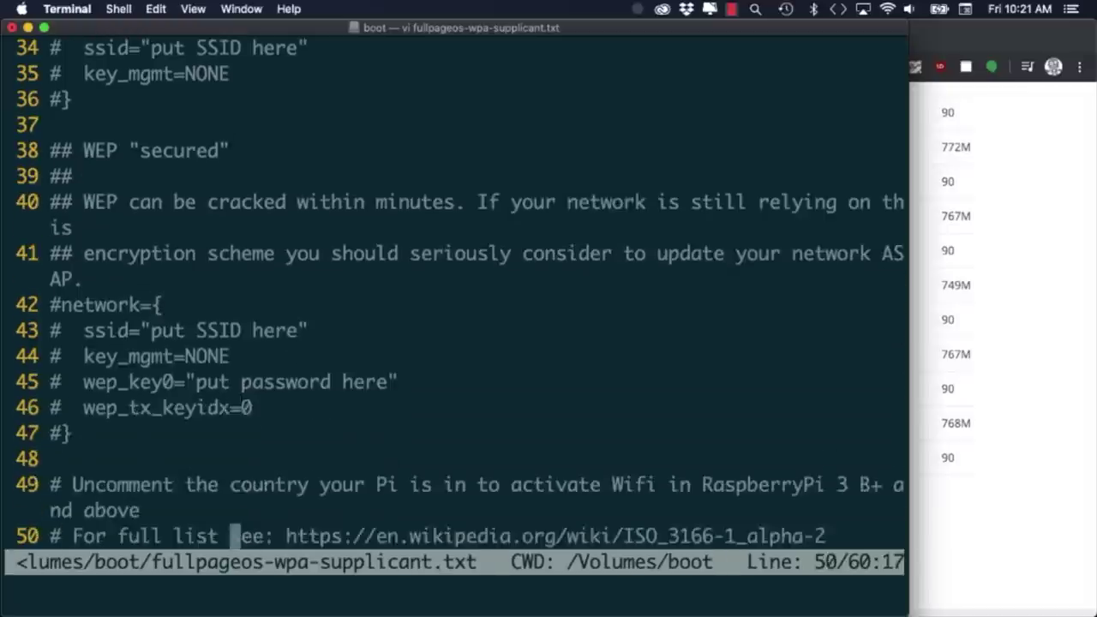
{"action": "key", "text": "0"}
{"action": "key", "text": "x"}
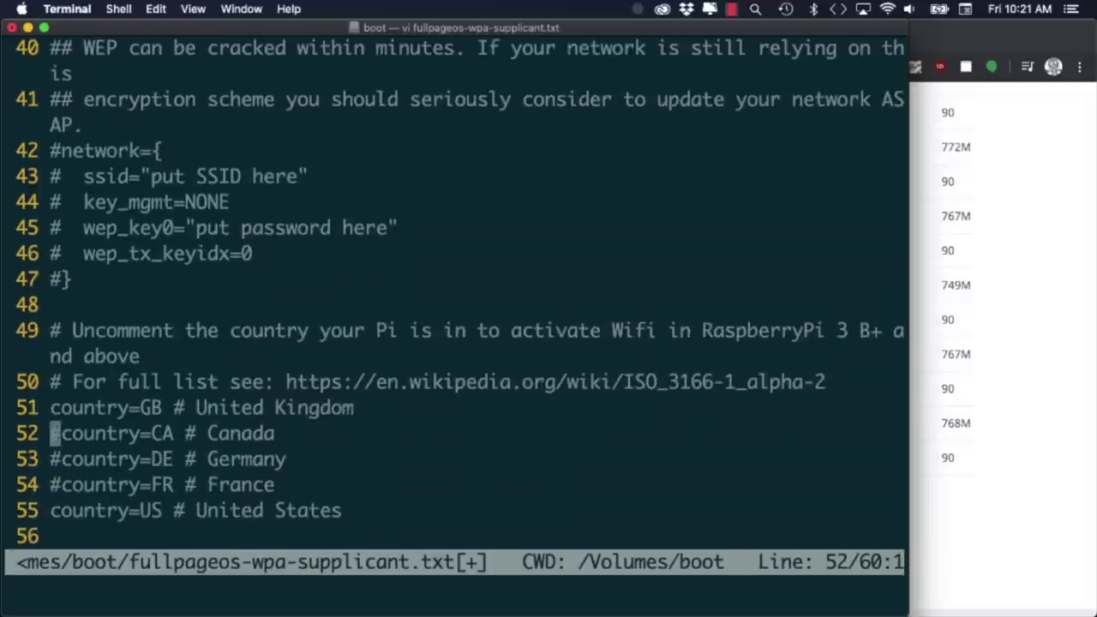
{"action": "key", "text": "Up"}
{"action": "type", "text": "i#"}
{"action": "key", "text": "Down"}
{"action": "key", "text": "Down"}
{"action": "key", "text": "Down"}
{"action": "key", "text": "Down"}
{"action": "key", "text": "Down"}
{"action": "key", "text": "Down"}
{"action": "key", "text": "Down"}
{"action": "key", "text": "Down"}
{"action": "key", "text": "Escape"}
{"action": "type", "text": ":x"}
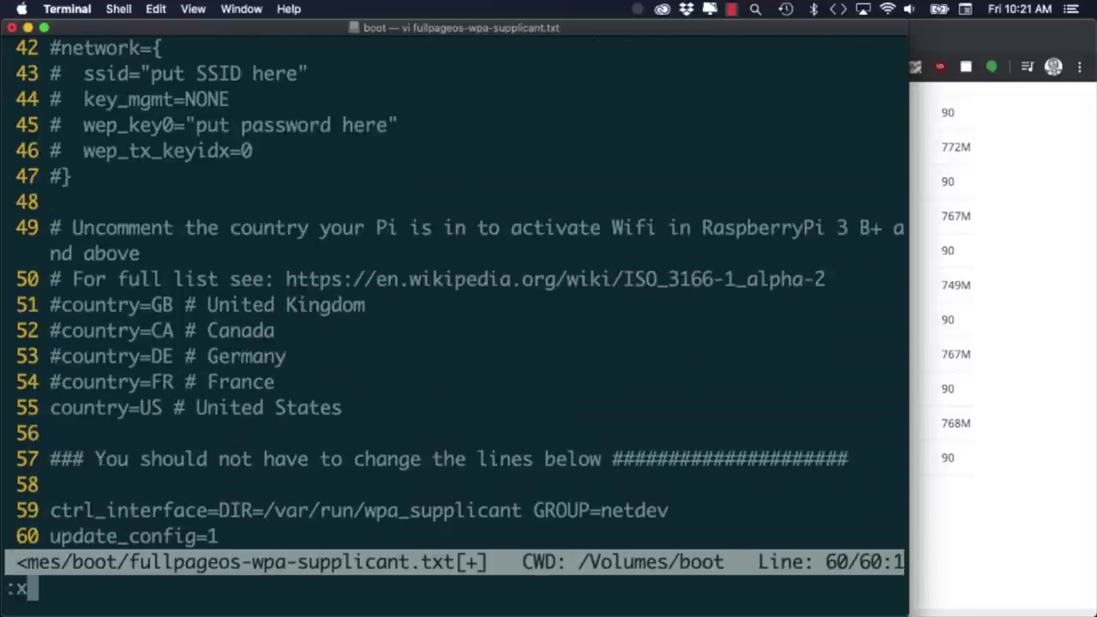
{"action": "key", "text": "Return"}
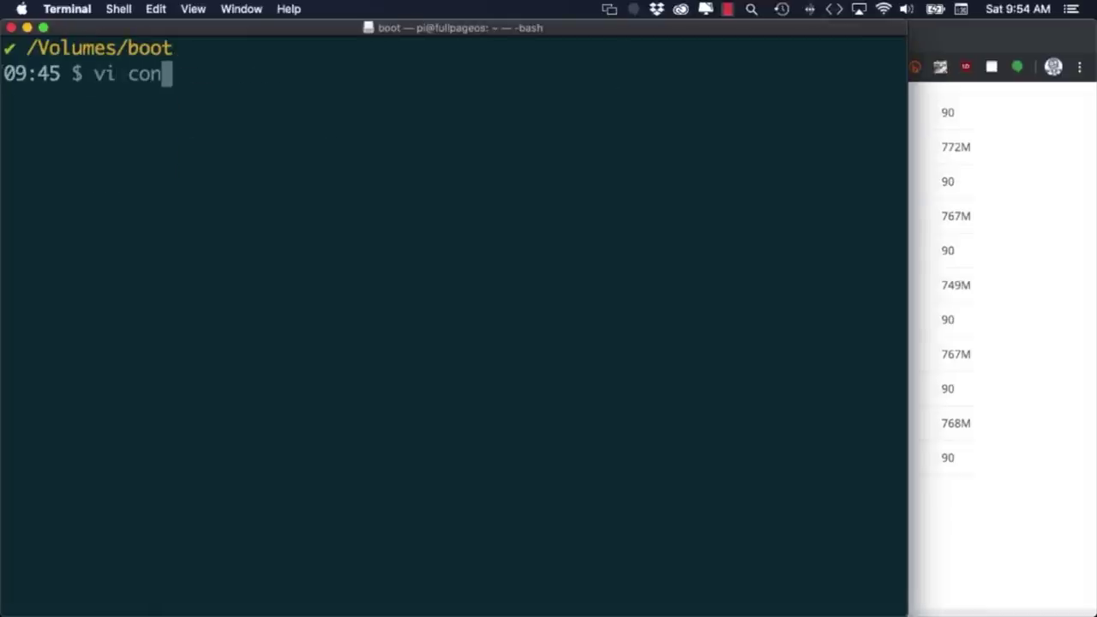
Open config.txt, add a new line at its end, and save with :wq.
{"action": "key", "text": "Return"}
{"action": "key", "text": "shift+g"}
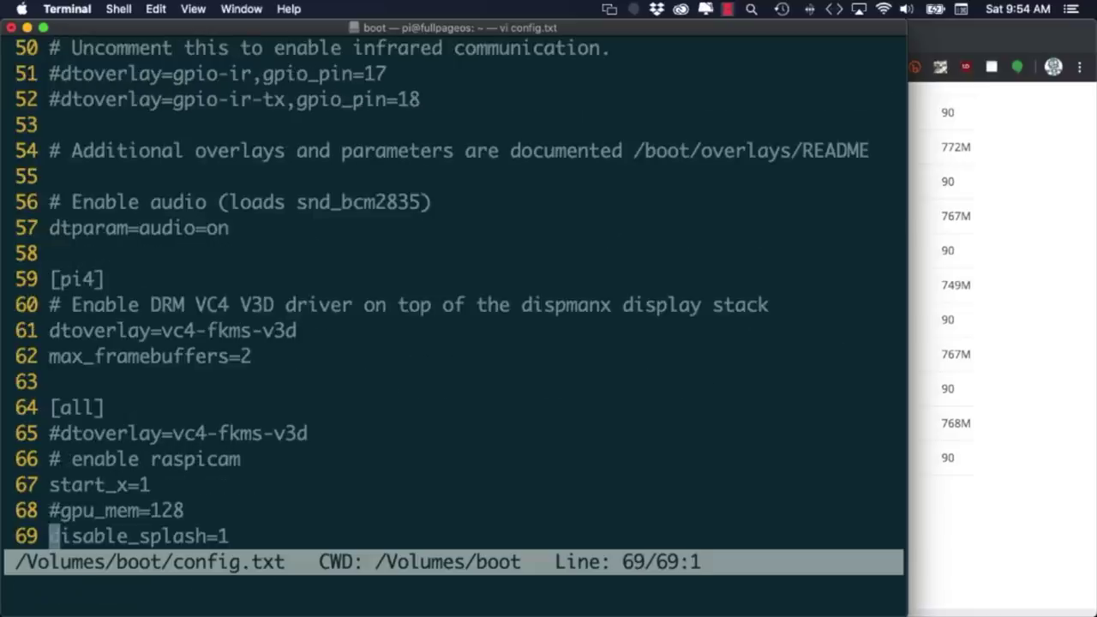
{"action": "key", "text": "o"}
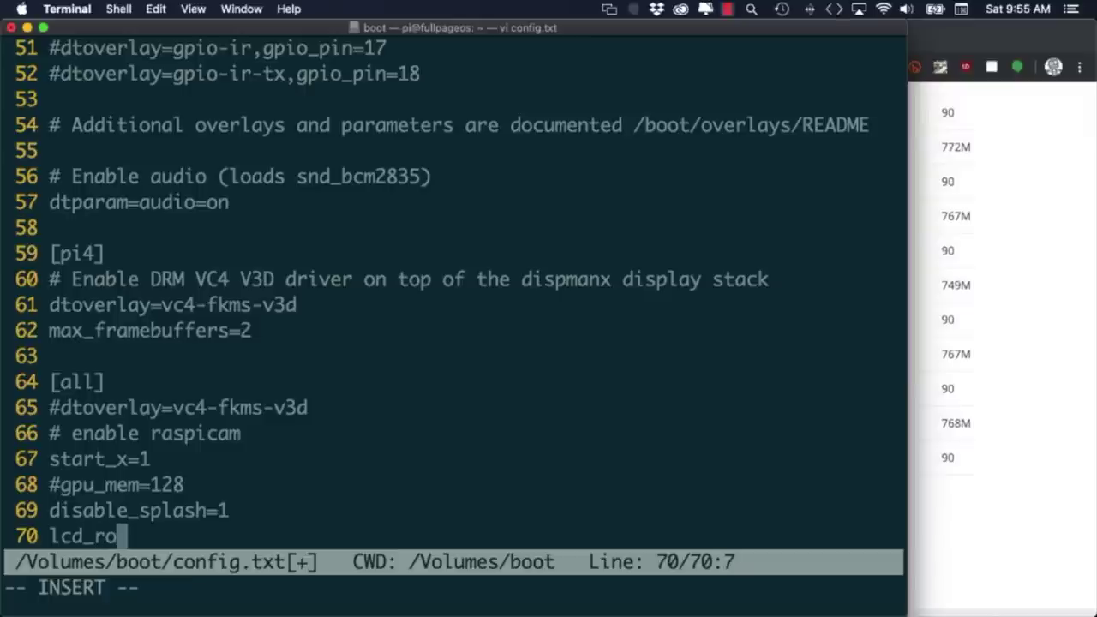
{"action": "key", "text": "Escape"}
{"action": "type", "text": ":wq"}
{"action": "key", "text": "Return"}
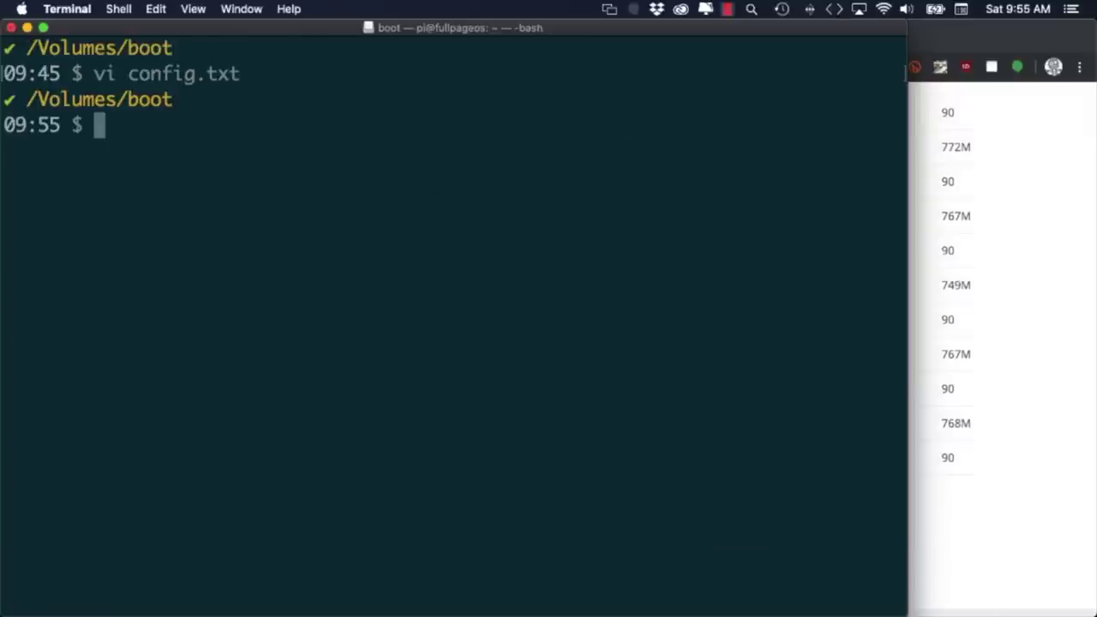
Go back up to /Volumes and enter the sudo diskutil eject /dev/rdisk2 command.
{"action": "key", "text": "Return"}
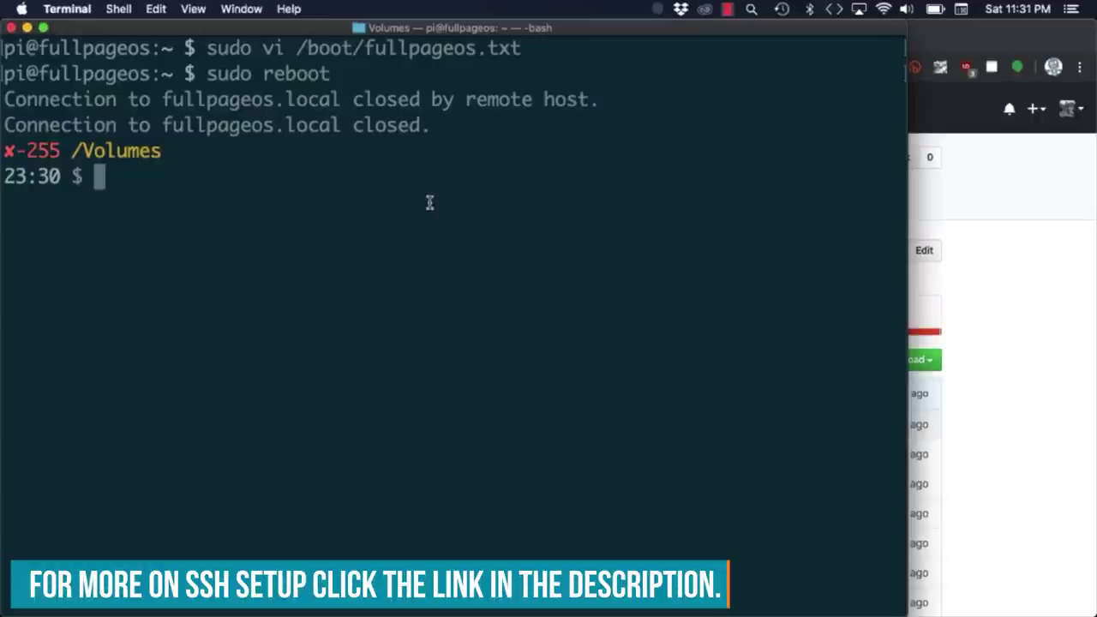
{"action": "key", "text": "Return"}
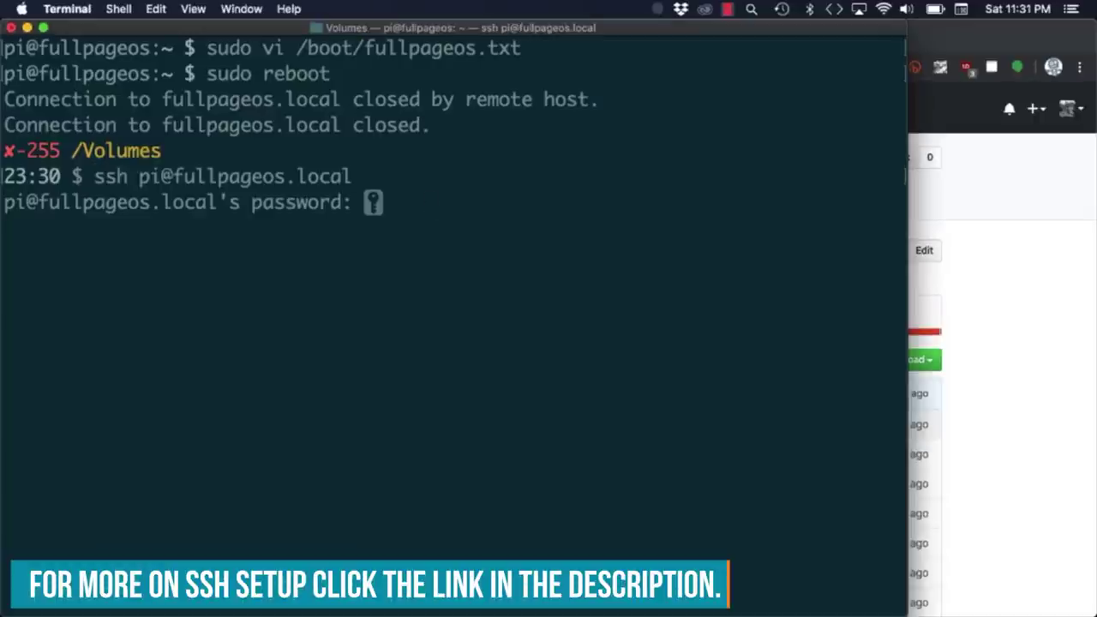
{"action": "key", "text": "Return"}
{"action": "key", "text": "super+Tab"}
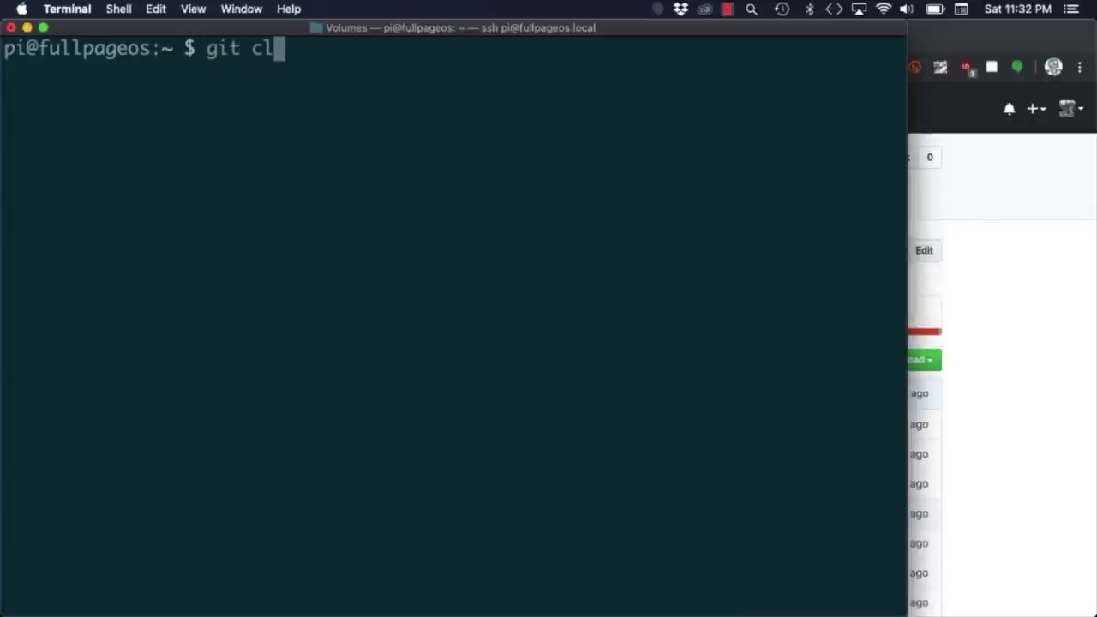
{"action": "key", "text": "Return"}
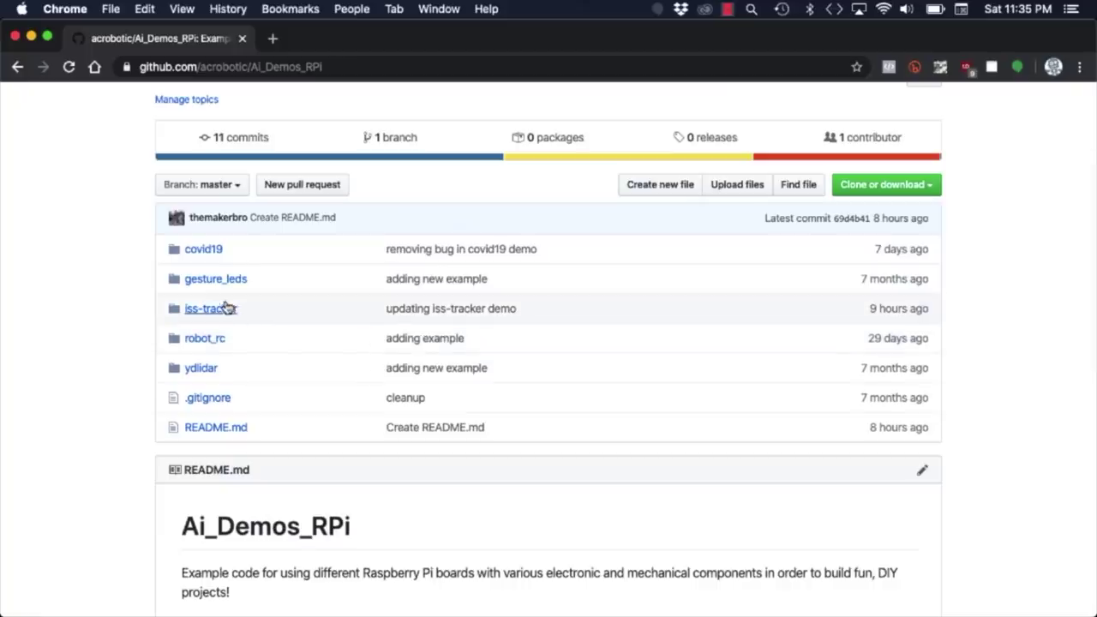
{"action": "left_click", "coordinate": [221, 310]}
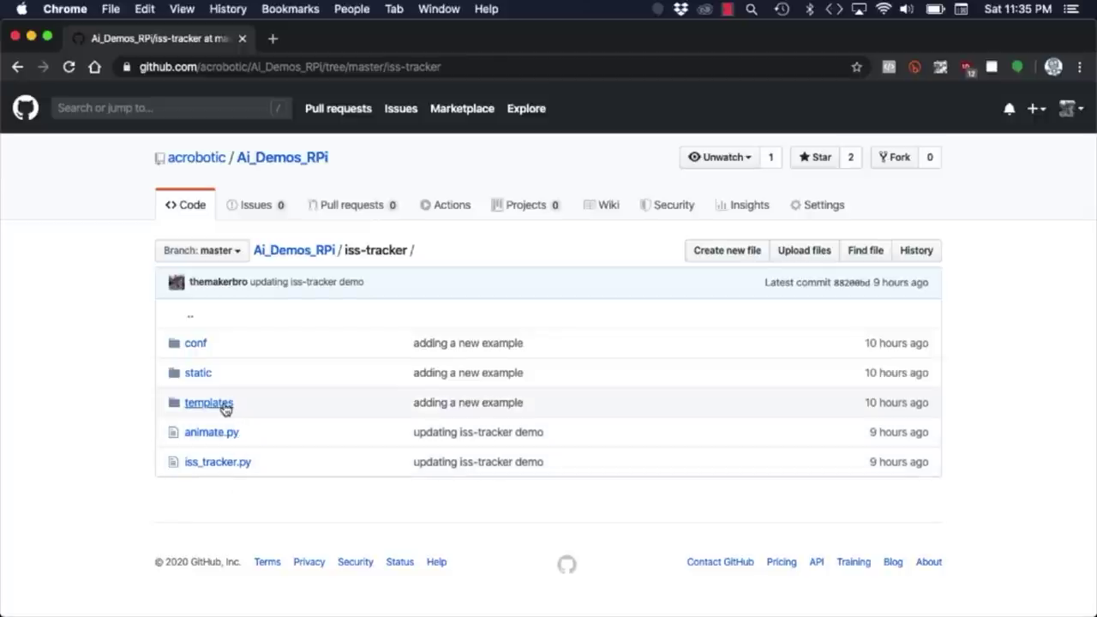
Check the iss-tracker templates folder (dashboard.html, orbit.html) on GitHub, then return to Terminal.
{"action": "left_click", "coordinate": [208, 402]}
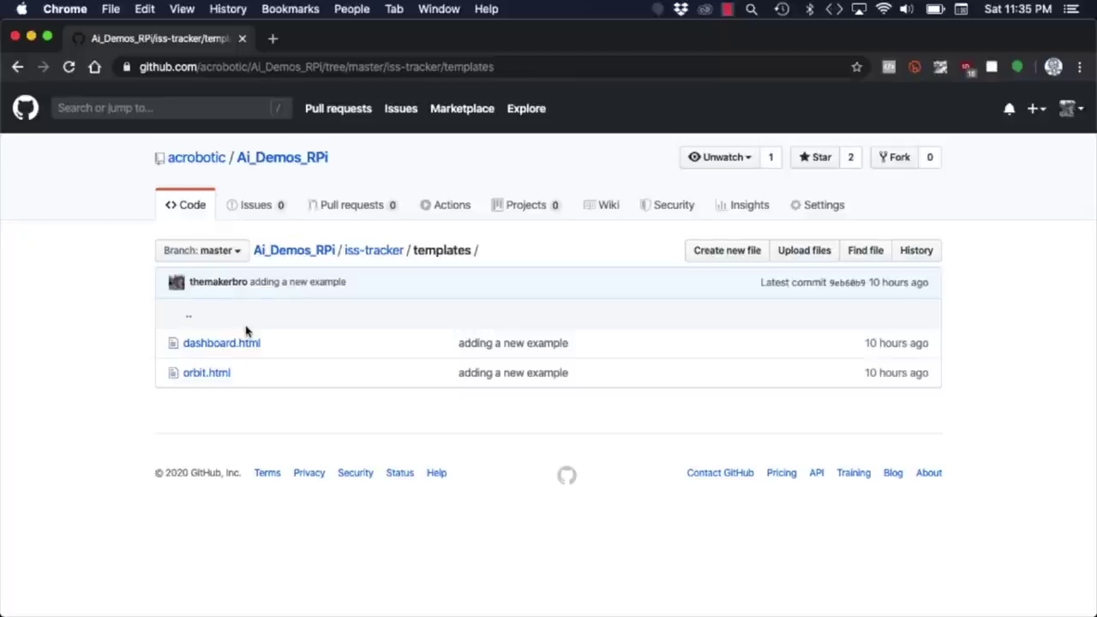
{"action": "key", "text": "super+Tab"}
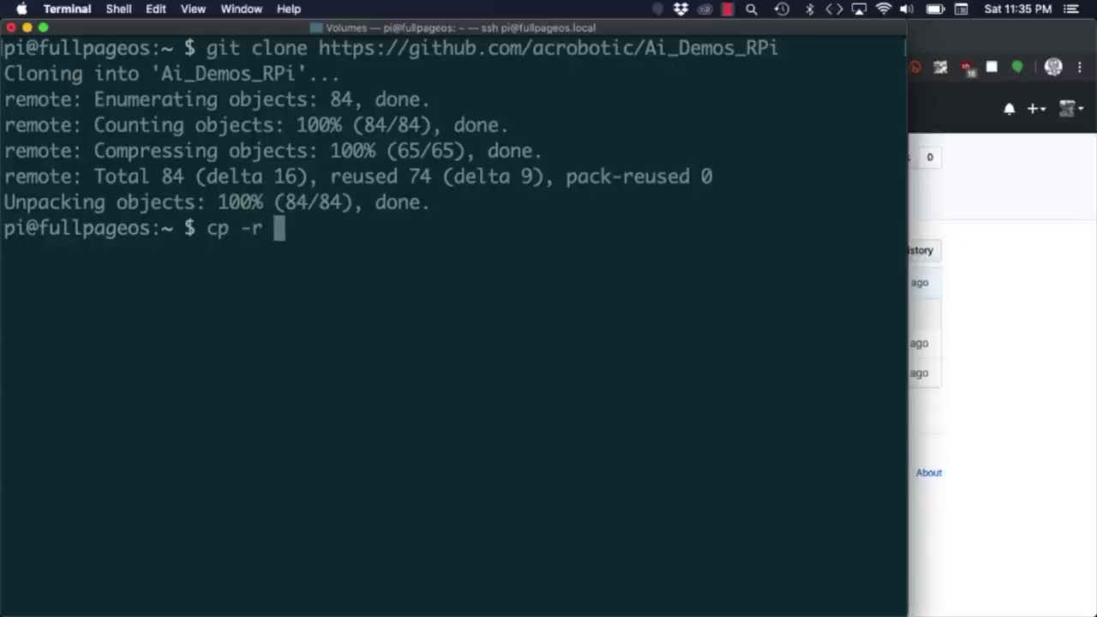
Copy Ai_Demos_RPi/iss-tracker into /var/www/html/, then move into it and list its files.
{"action": "type", "text": "Ai"}
{"action": "key", "text": "Tab"}
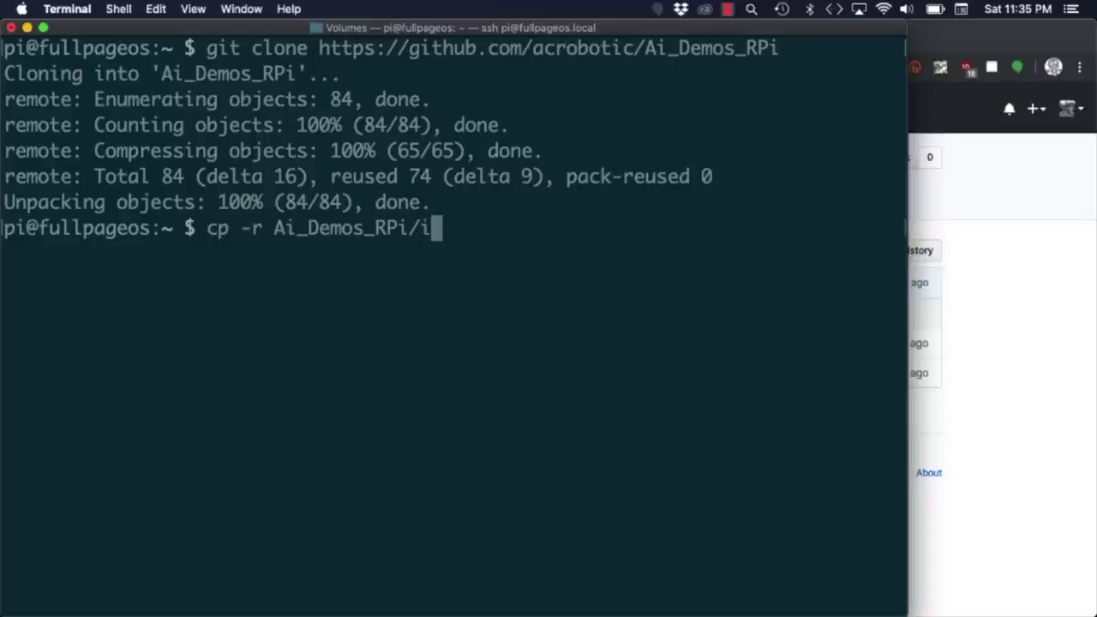
{"action": "type", "text": "iss"}
{"action": "key", "text": "Tab"}
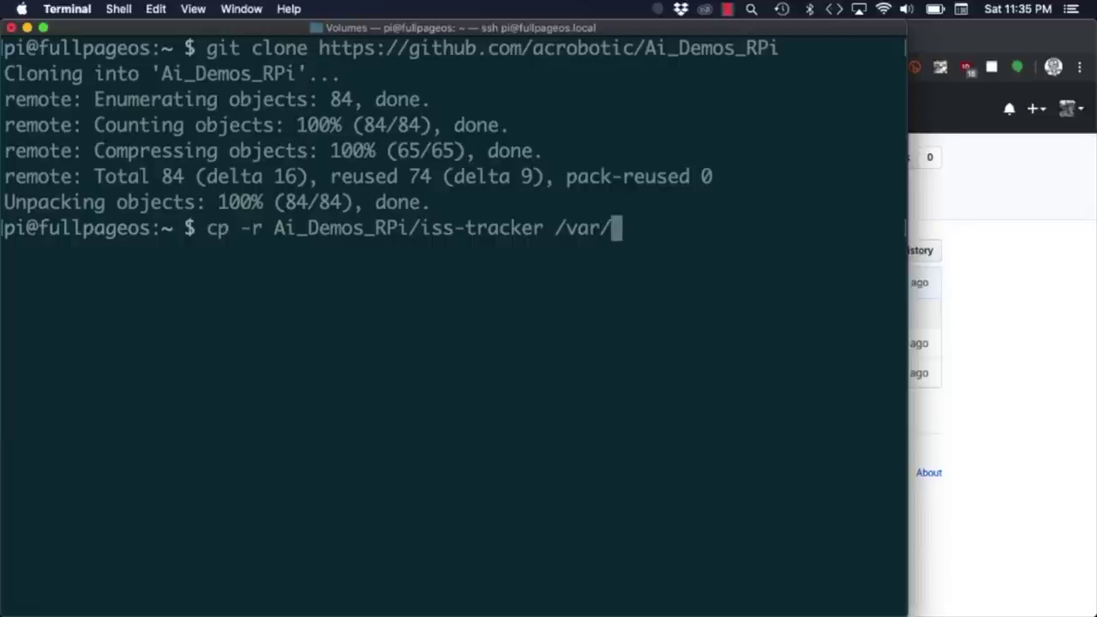
{"action": "type", "text": "/var/www/html/"}
{"action": "key", "text": "Return"}
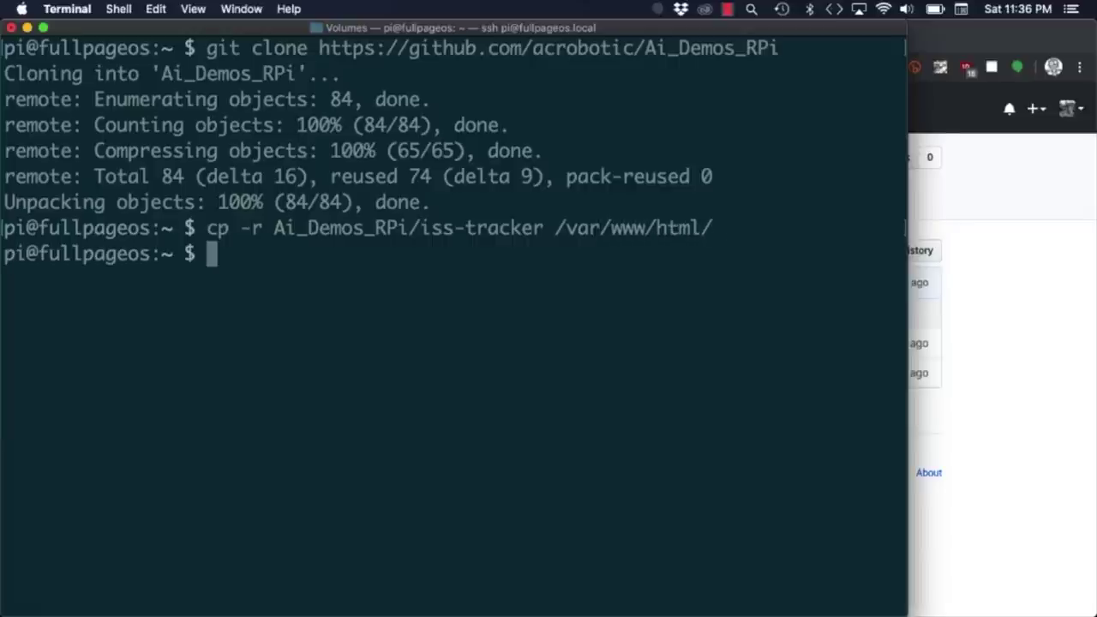
{"action": "type", "text": "cd /var/www/htm"}
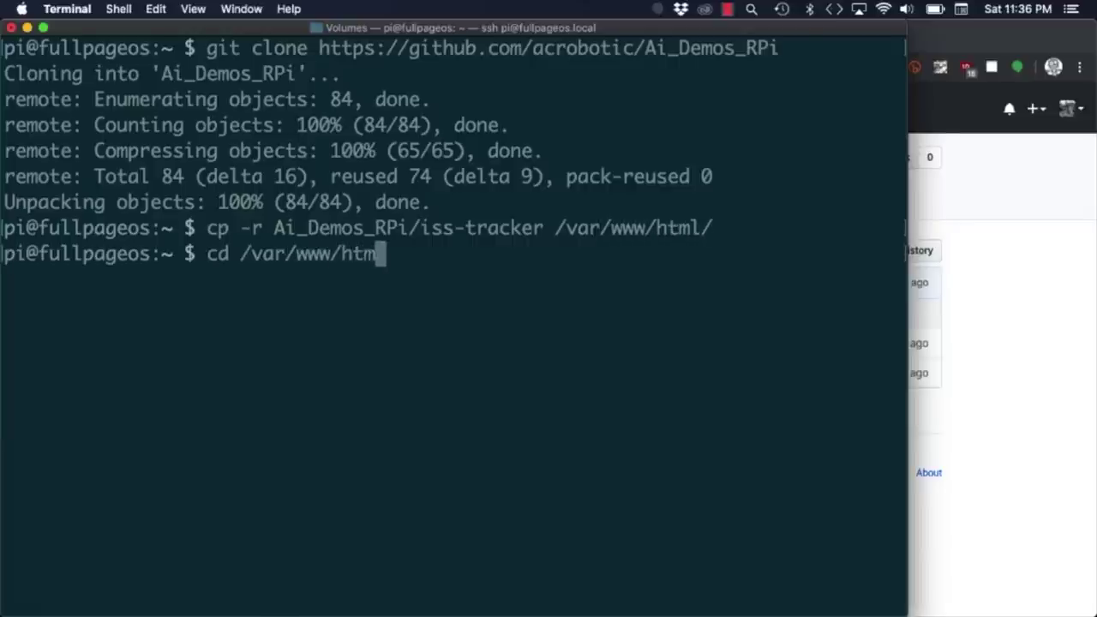
{"action": "type", "text": "l/is"}
{"action": "key", "text": "Tab"}
{"action": "key", "text": "Return"}
{"action": "type", "text": "clear"}
{"action": "key", "text": "Return"}
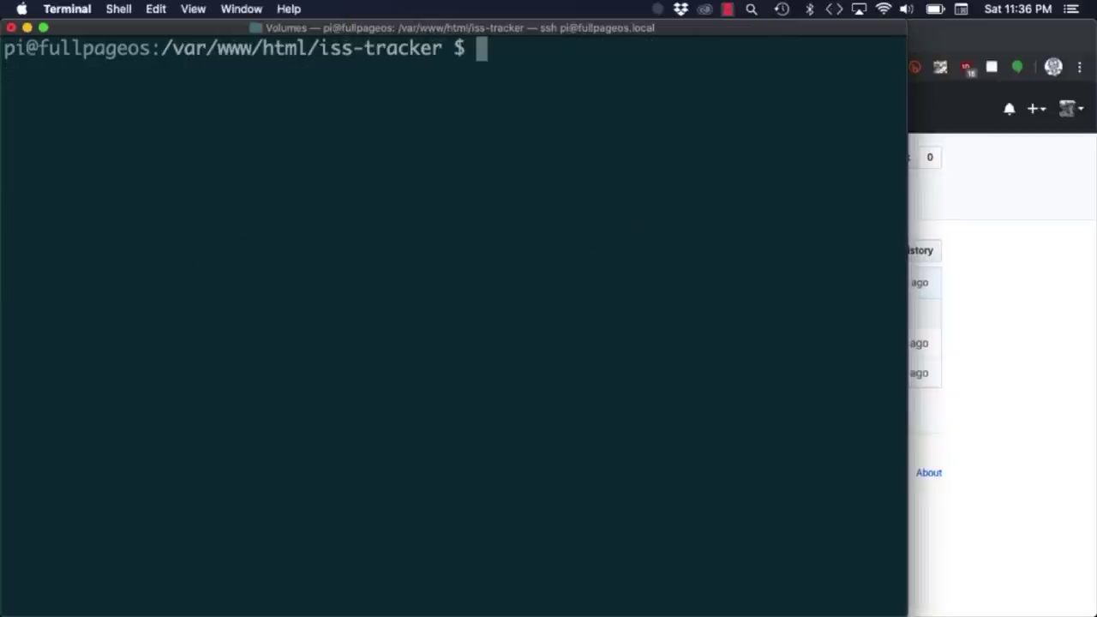
{"action": "type", "text": "ls"}
{"action": "key", "text": "Return"}
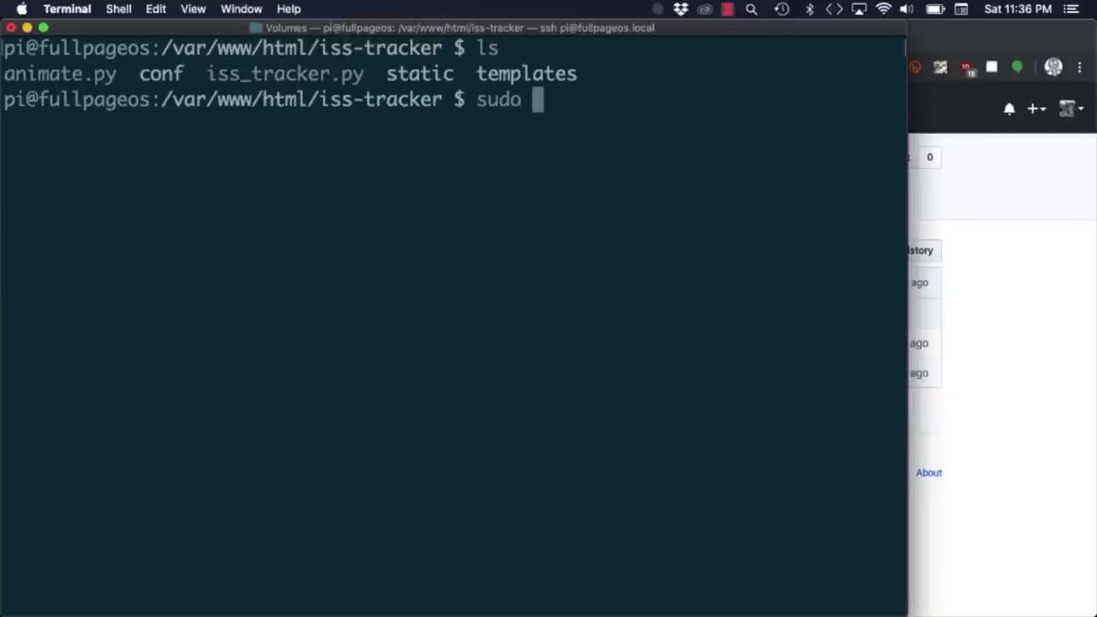
Run sudo apt-get update && sudo apt-get dist-upgrade and confirm with Y.
{"action": "type", "text": "sudo apt-get update &"}
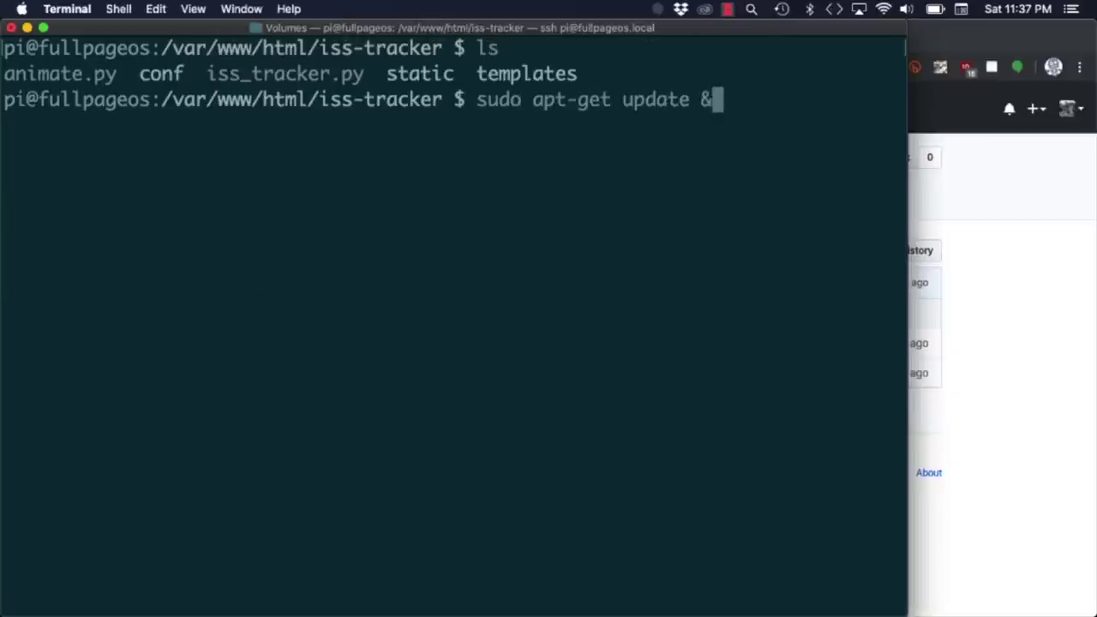
{"action": "type", "text": "& sudo apt-get dis"}
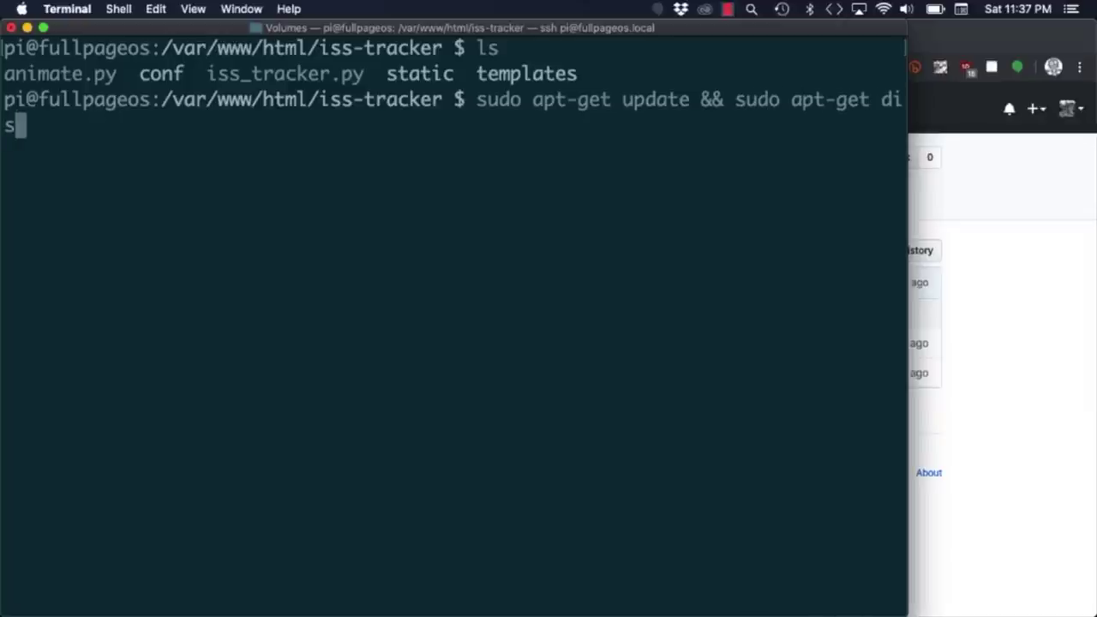
{"action": "type", "text": "t-upgrade"}
{"action": "key", "text": "Return"}
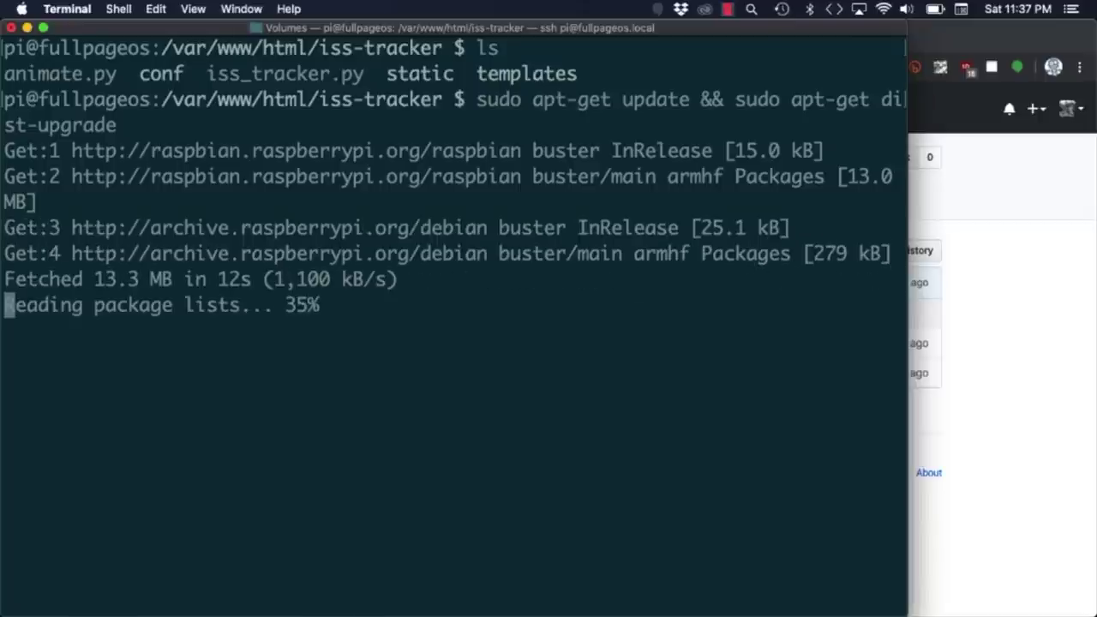
{"action": "type", "text": "Y"}
{"action": "key", "text": "Return"}
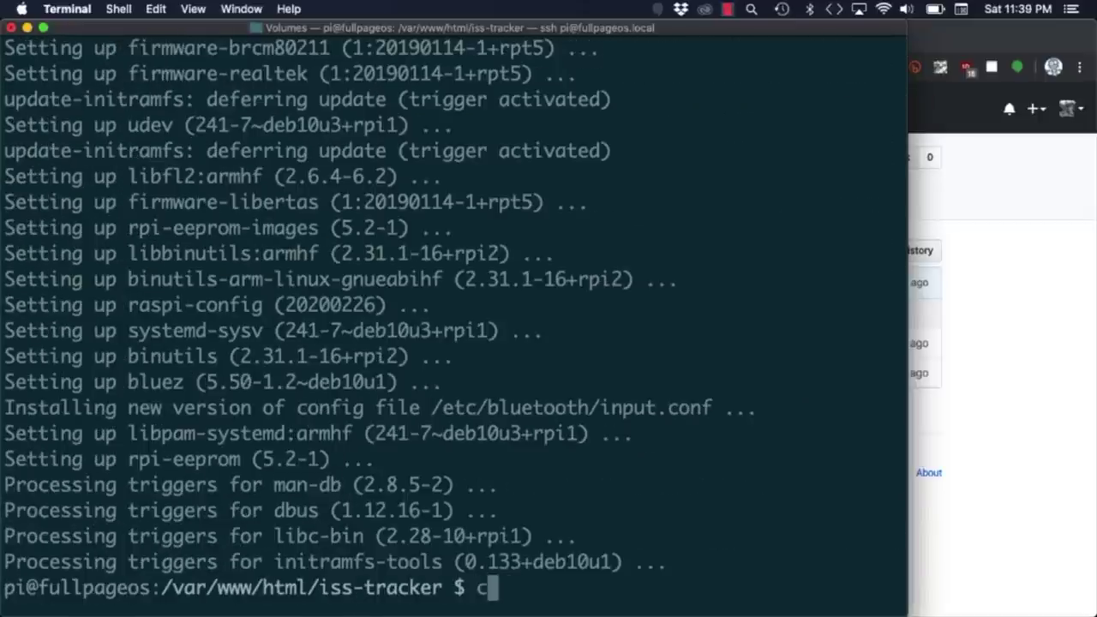
Clear the screen and apt-get install python-flask, python-numpy and python-blinkt.
{"action": "type", "text": "clear"}
{"action": "key", "text": "Return"}
{"action": "type", "text": "sudo "}
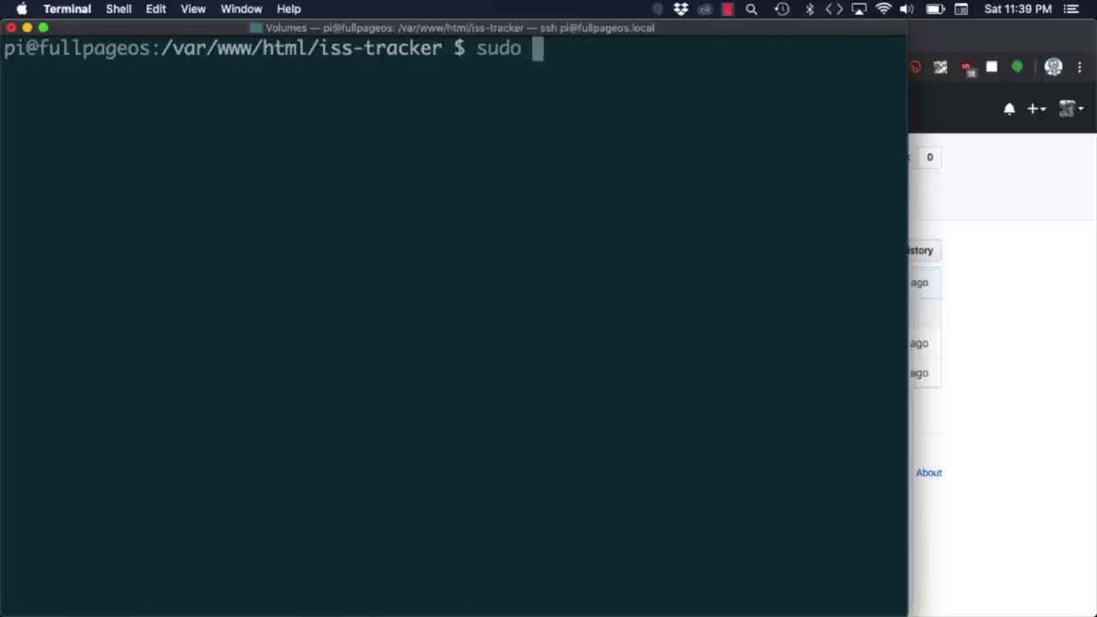
{"action": "type", "text": "apt-get install python-flask python-"}
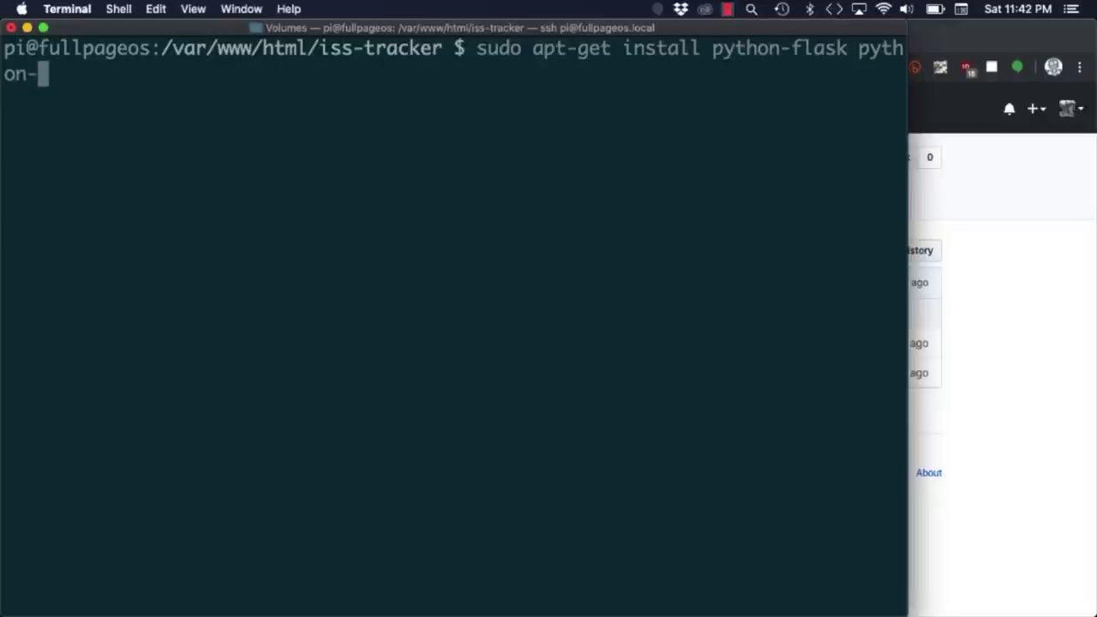
{"action": "type", "text": "numpy python-blink"}
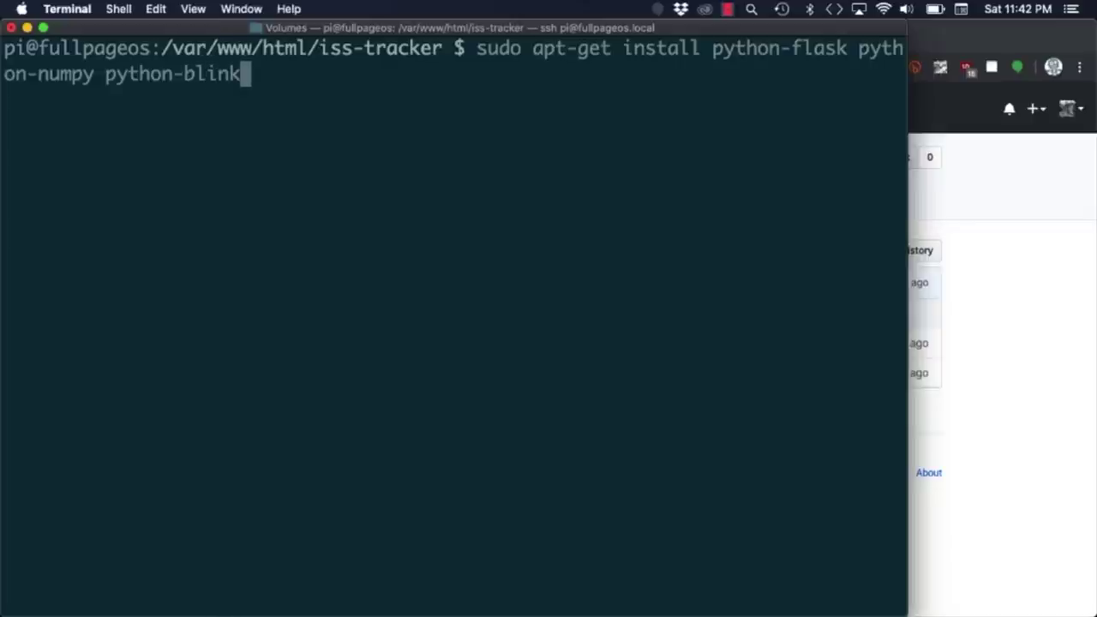
{"action": "type", "text": "t"}
{"action": "key", "text": "Return"}
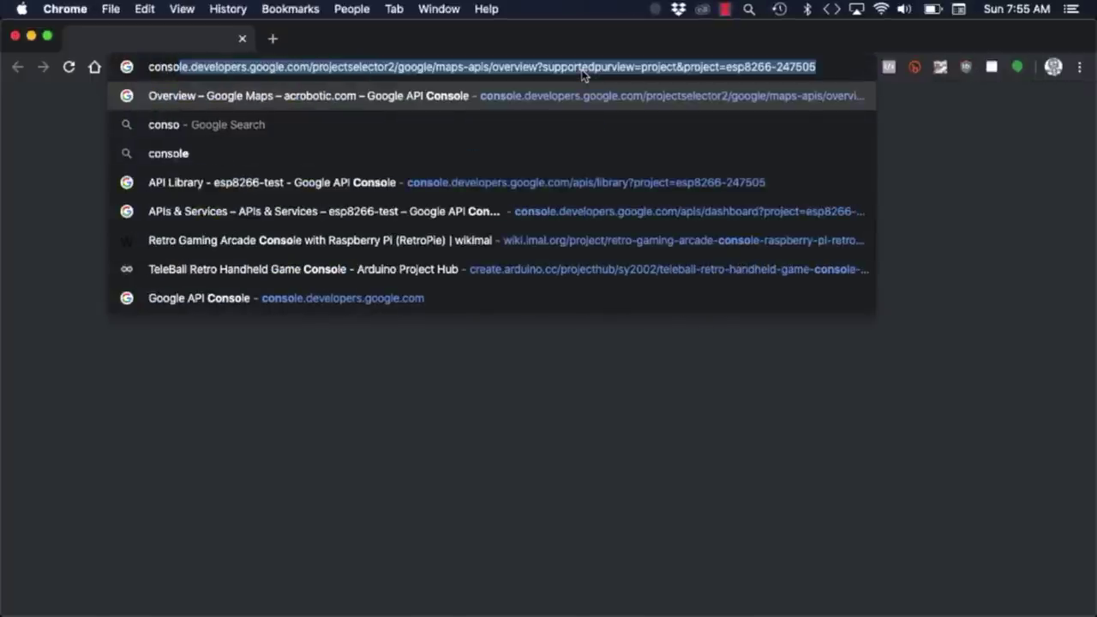
In the developers console, create a new project named iss-tracker.
{"action": "type", "text": "e.developers.google.com/apis/dashboard?project=esp8266-247505"}
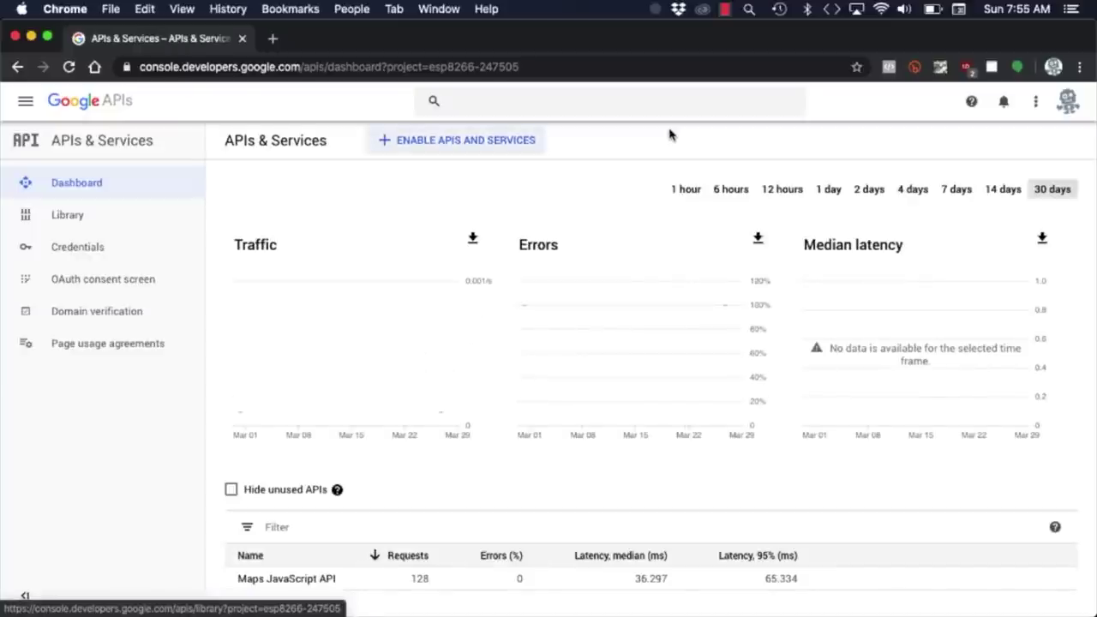
{"action": "left_click", "coordinate": [240, 102]}
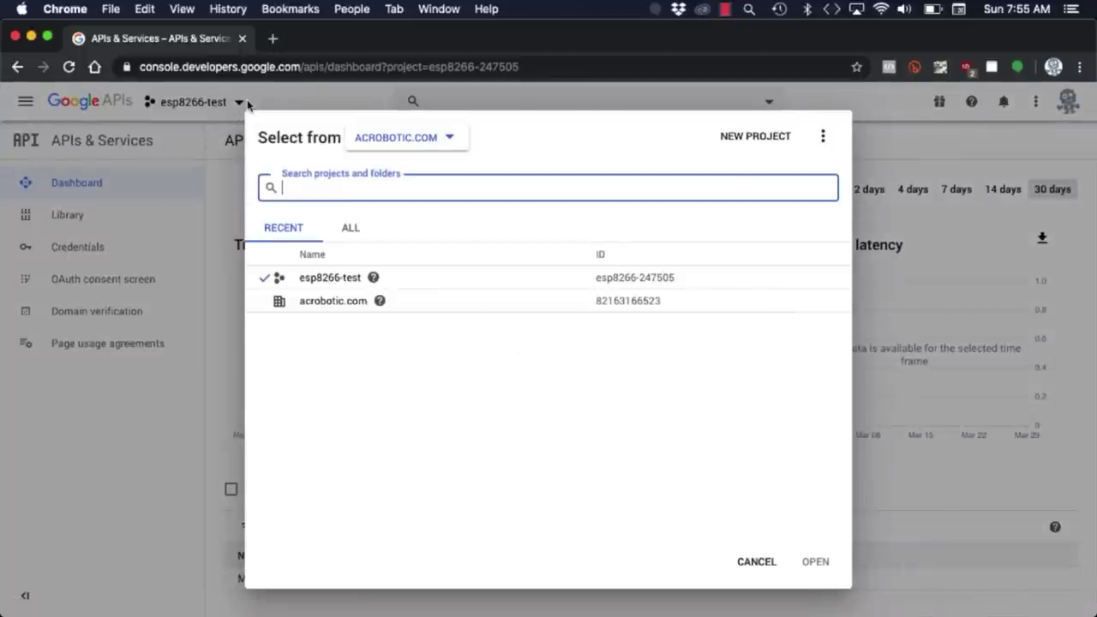
{"action": "left_click", "coordinate": [745, 139]}
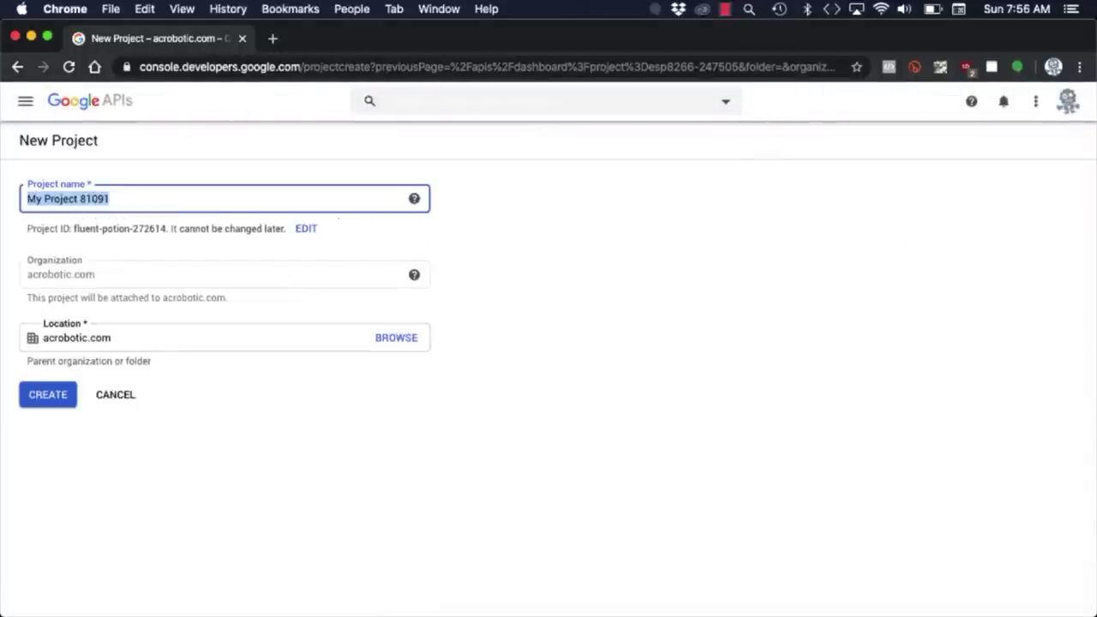
{"action": "type", "text": "iss-tracker"}
{"action": "left_click", "coordinate": [61, 392]}
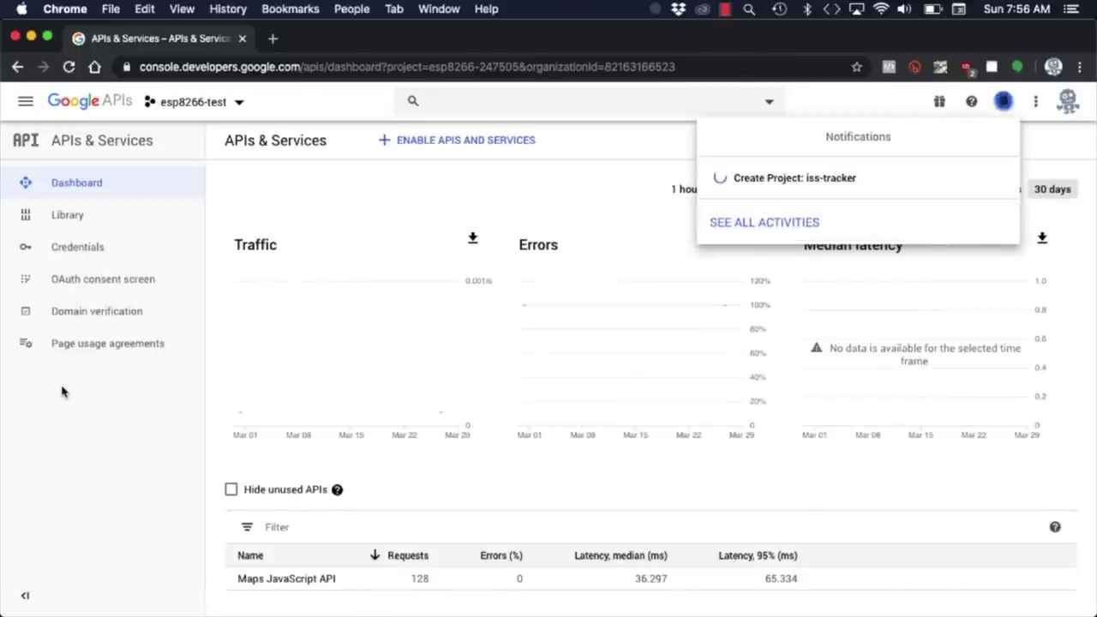
Search the API Library for maps and enable the Maps JavaScript API.
{"action": "scroll", "coordinate": [232, 257], "scroll_direction": "down", "scroll_amount": 5}
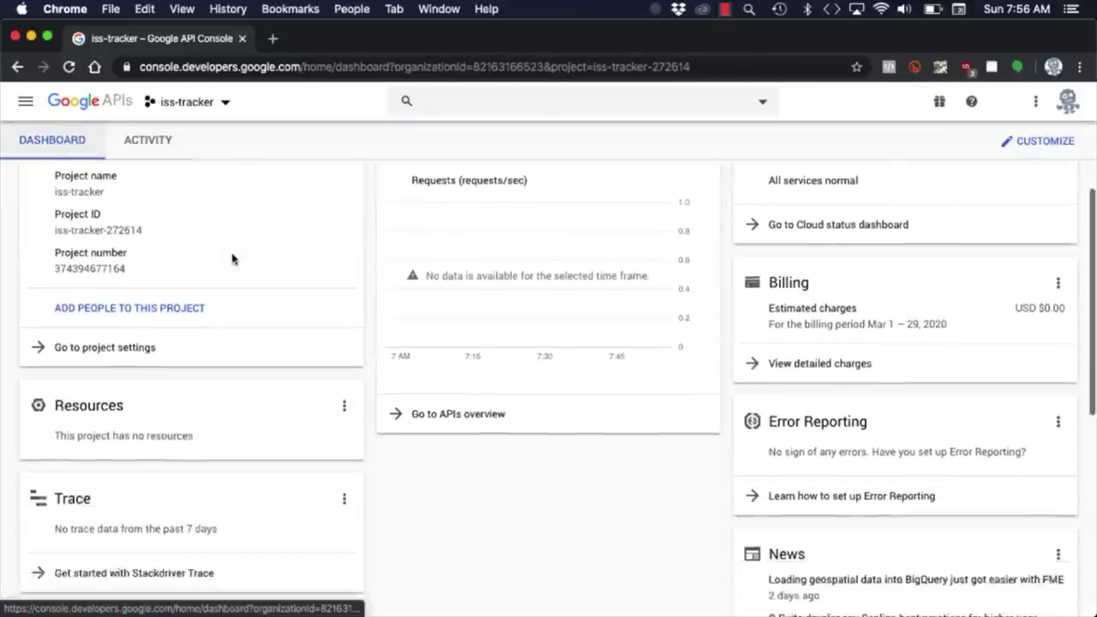
{"action": "left_click", "coordinate": [111, 370]}
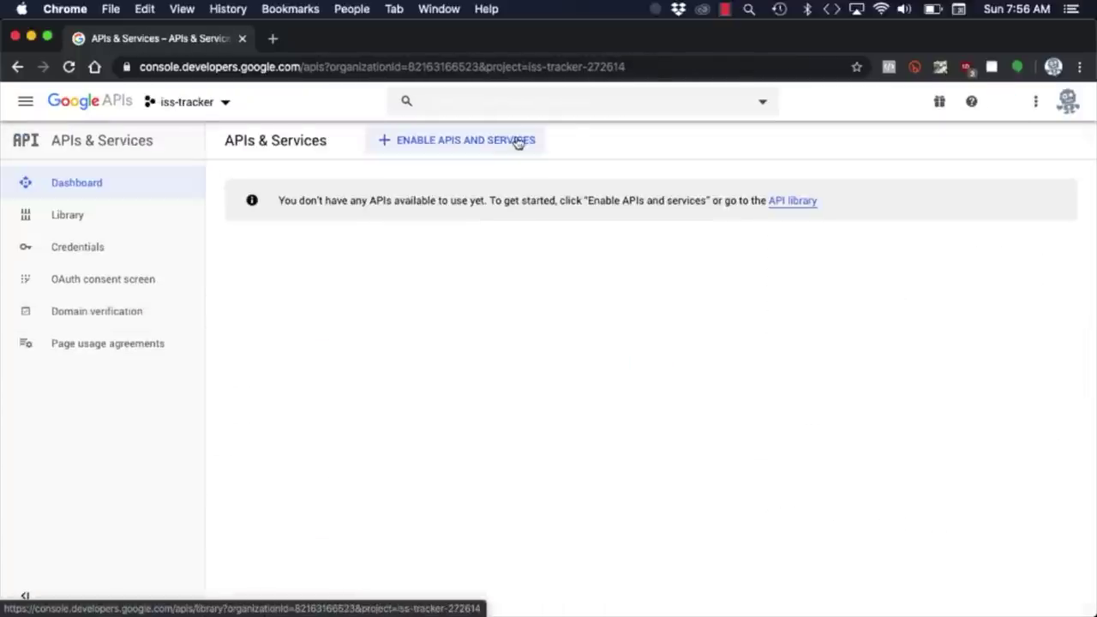
{"action": "left_click", "coordinate": [520, 140]}
{"action": "type", "text": "maps"}
{"action": "key", "text": "Return"}
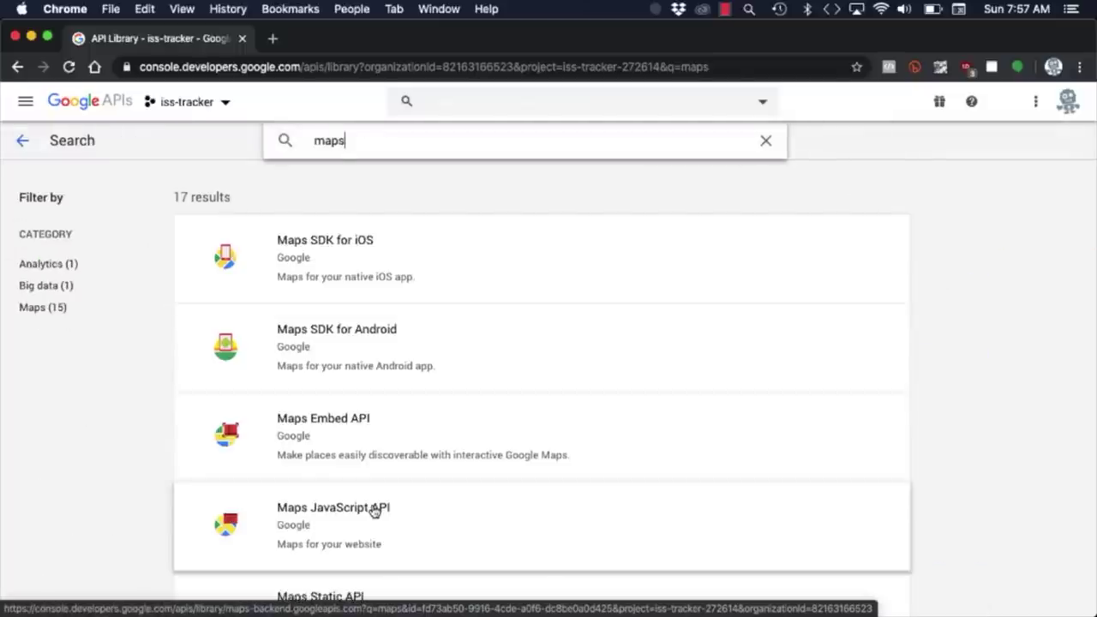
{"action": "left_click", "coordinate": [367, 506]}
{"action": "left_click", "coordinate": [269, 318]}
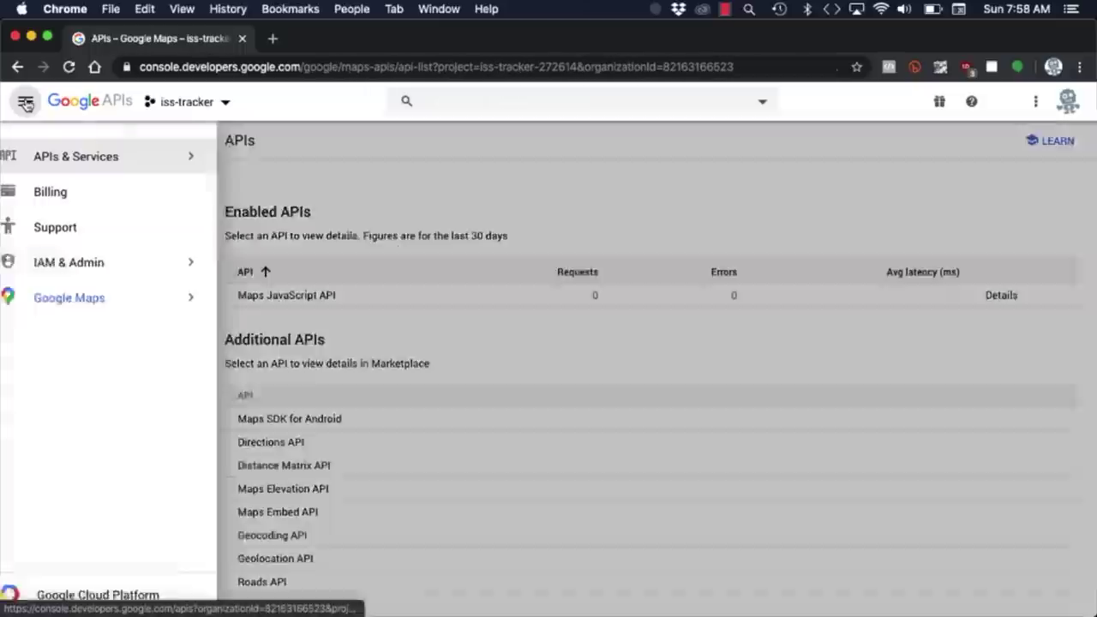
Create an API key under the project's Credentials, close the confirmation, and return to the dashboard.
{"action": "mouse_move", "coordinate": [197, 157]}
{"action": "left_click", "coordinate": [255, 174]}
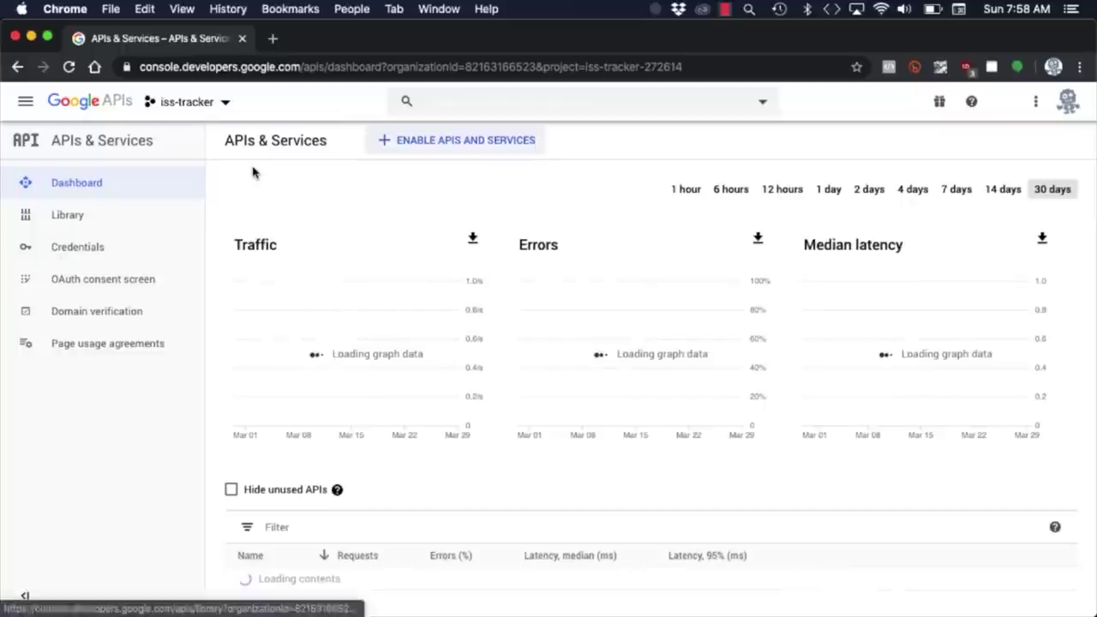
{"action": "left_click", "coordinate": [108, 254]}
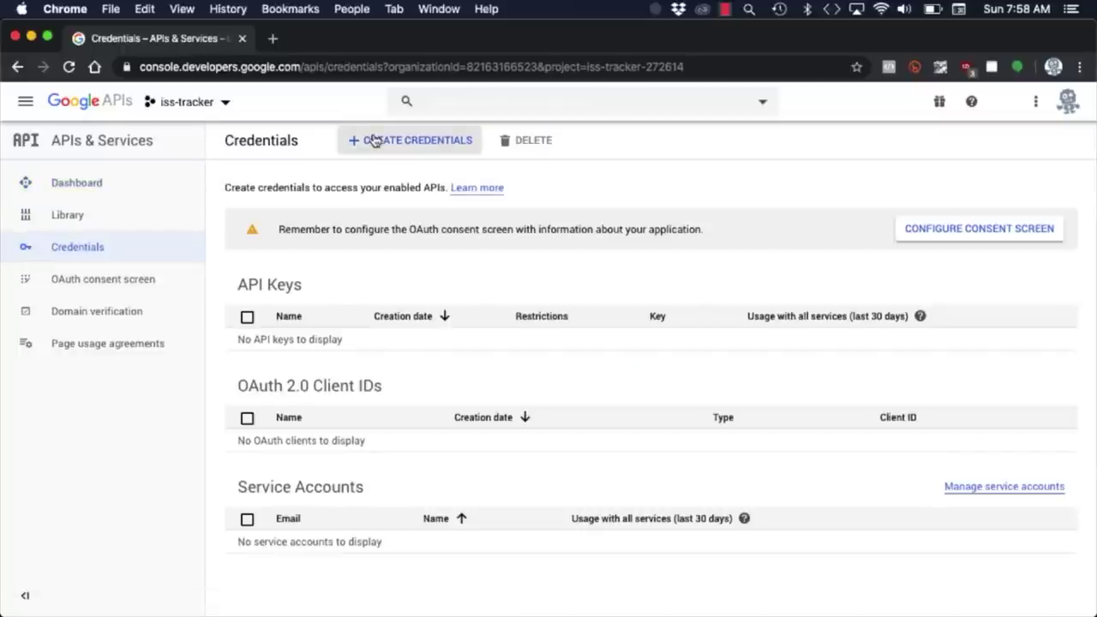
{"action": "left_click", "coordinate": [374, 140]}
{"action": "left_click", "coordinate": [380, 178]}
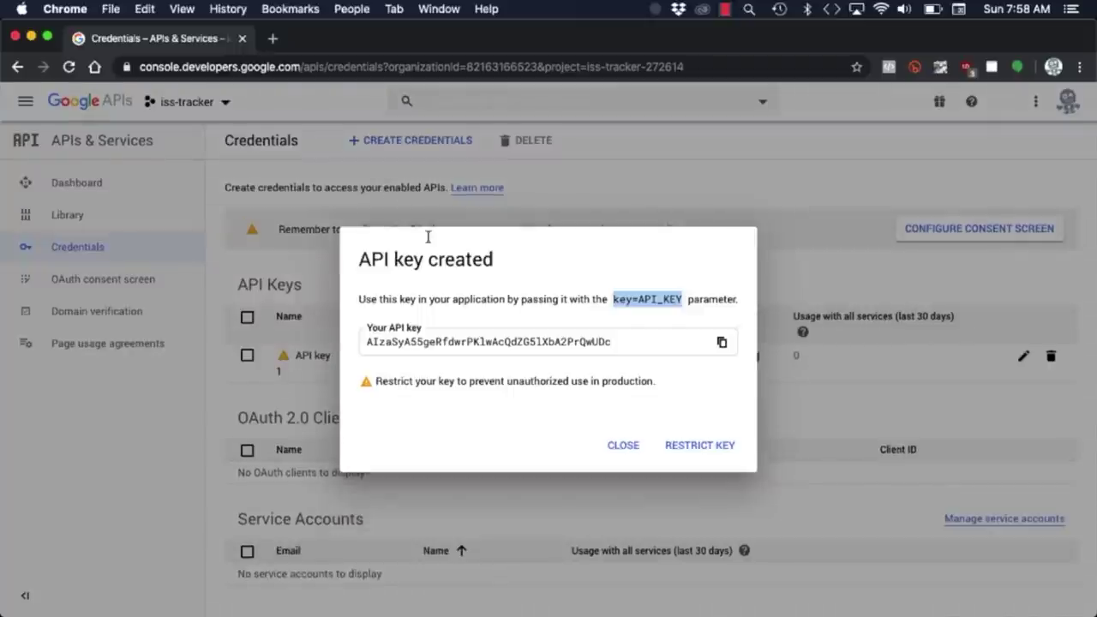
{"action": "left_click", "coordinate": [623, 446]}
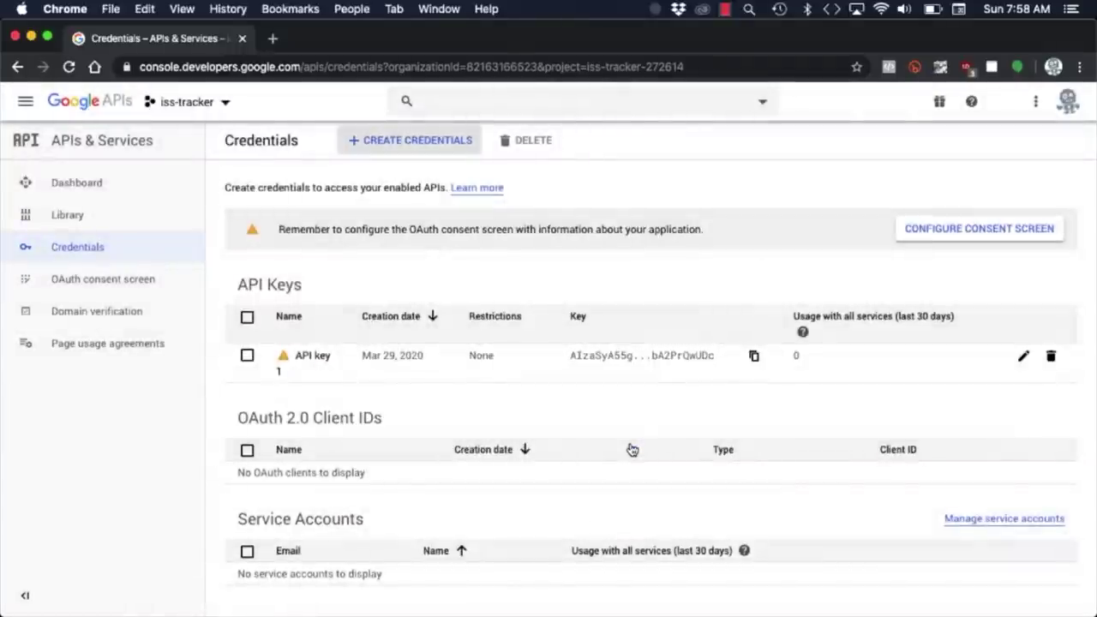
{"action": "left_click", "coordinate": [147, 184]}
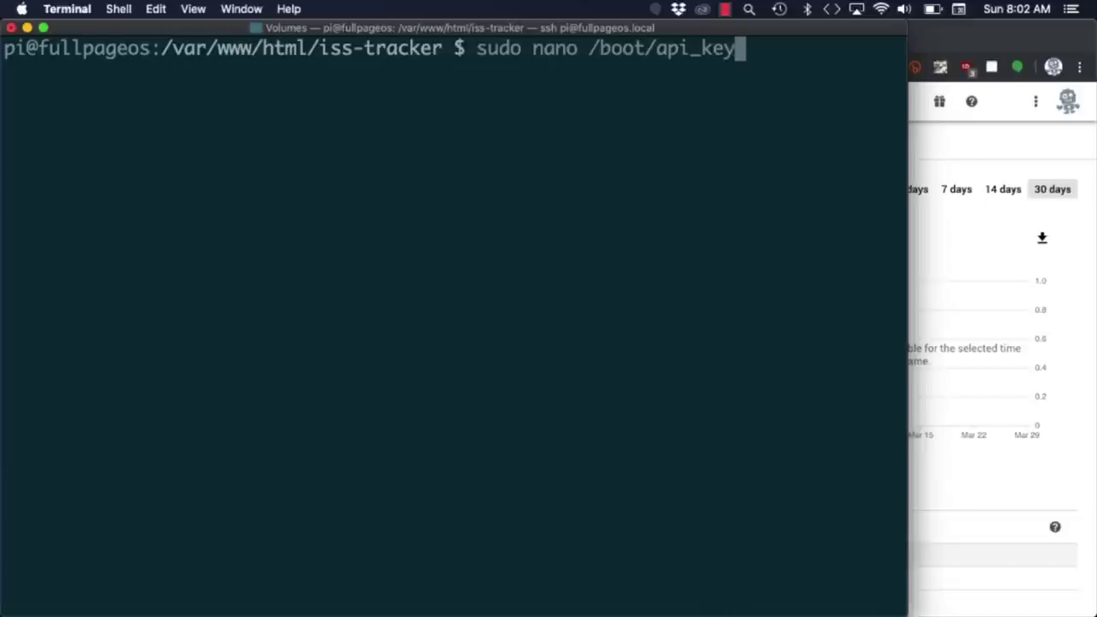
Paste the API key into /boot/api_key.txt with nano and save it.
{"action": "key", "text": "Return"}
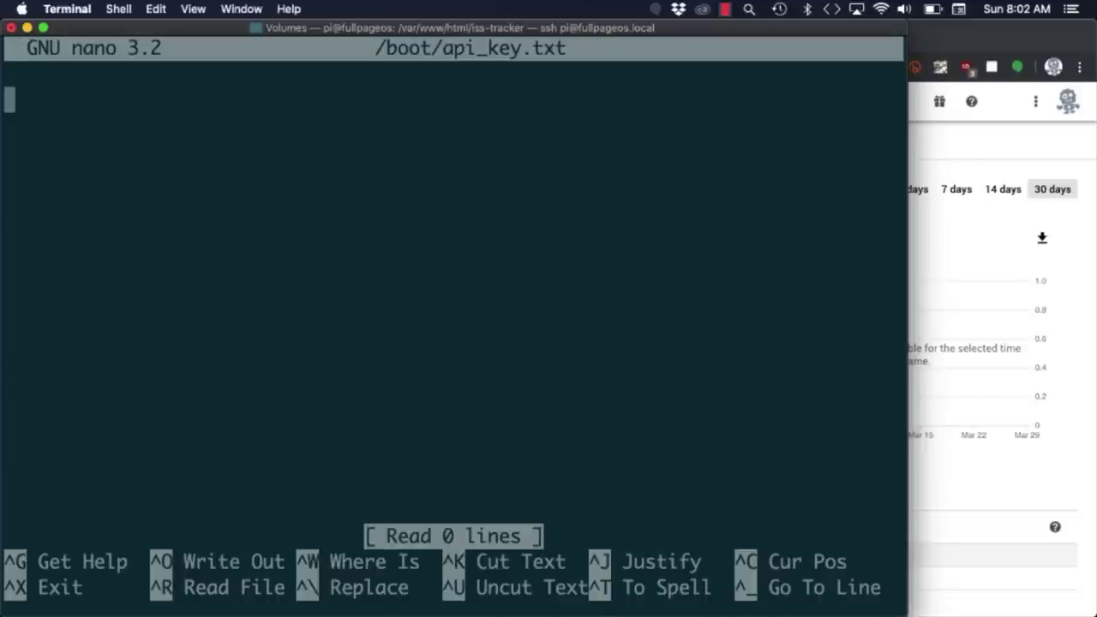
{"action": "key", "text": "super+v"}
{"action": "key", "text": "ctrl+x"}
{"action": "key", "text": "y"}
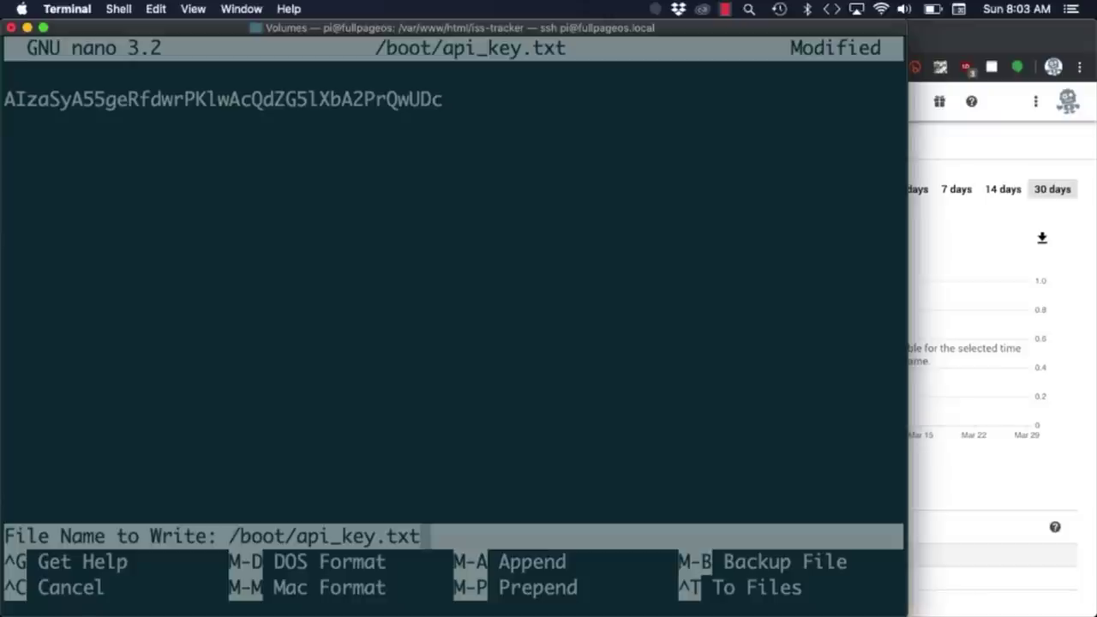
{"action": "key", "text": "Return"}
Clear the screen and start python iss_tracker.py, then check the dashboard in the browser.
{"action": "type", "text": "clear"}
{"action": "key", "text": "Return"}
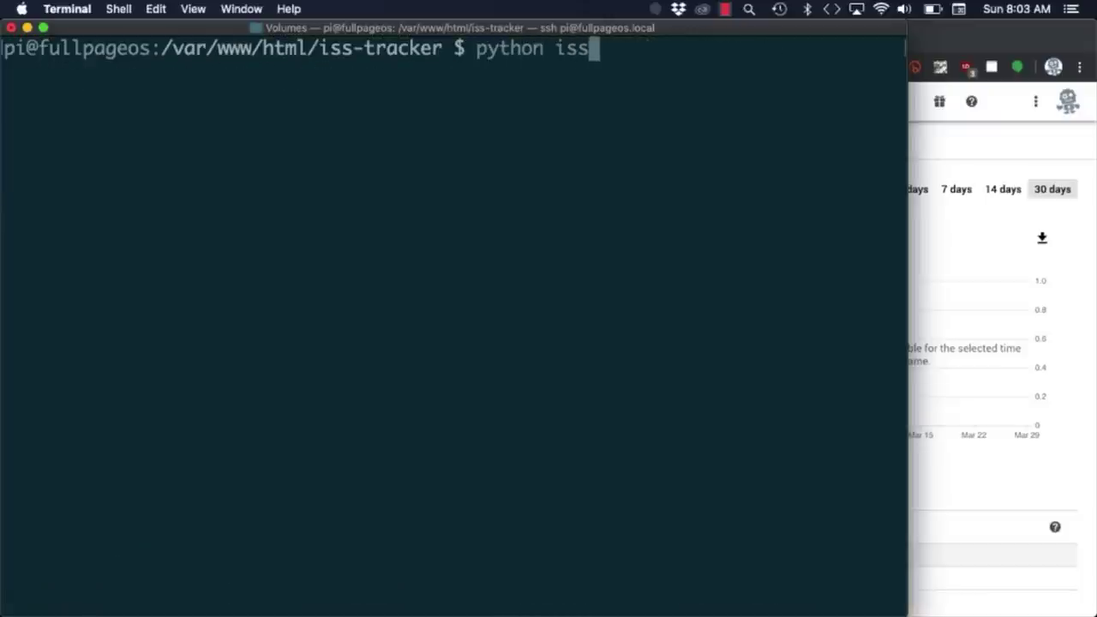
{"action": "type", "text": "python iss"}
{"action": "key", "text": "Tab"}
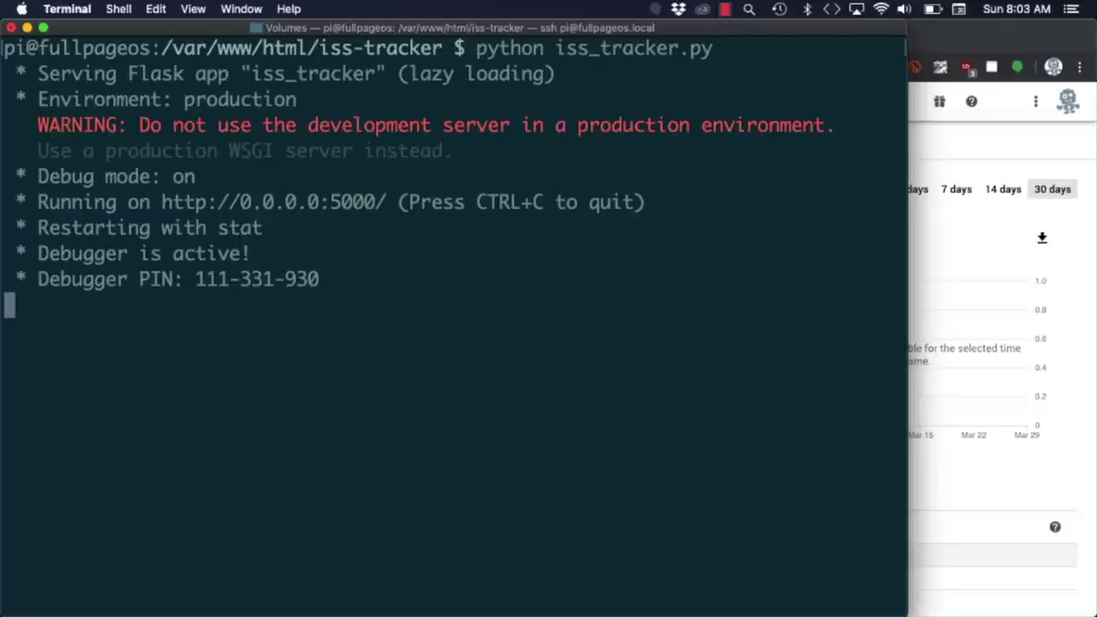
{"action": "left_click", "coordinate": [971, 147]}
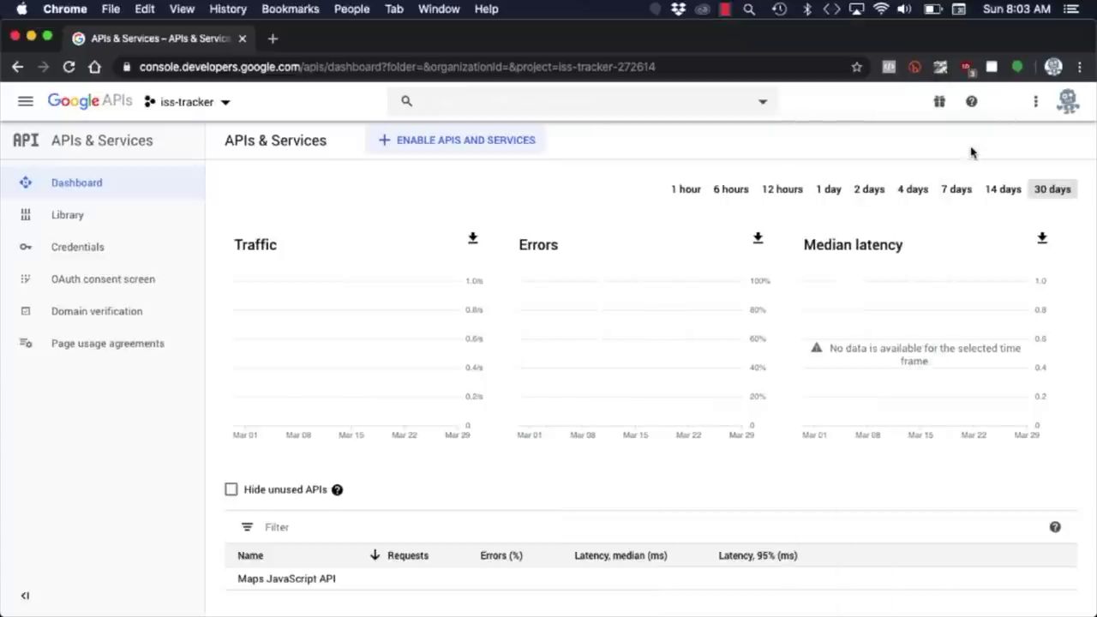
Open 192.168.1.20:5000/orbit in a new tab, then change 'orbit' in the address to 'dashboard'.
{"action": "key", "text": "super+t"}
{"action": "type", "text": "192.168.1."}
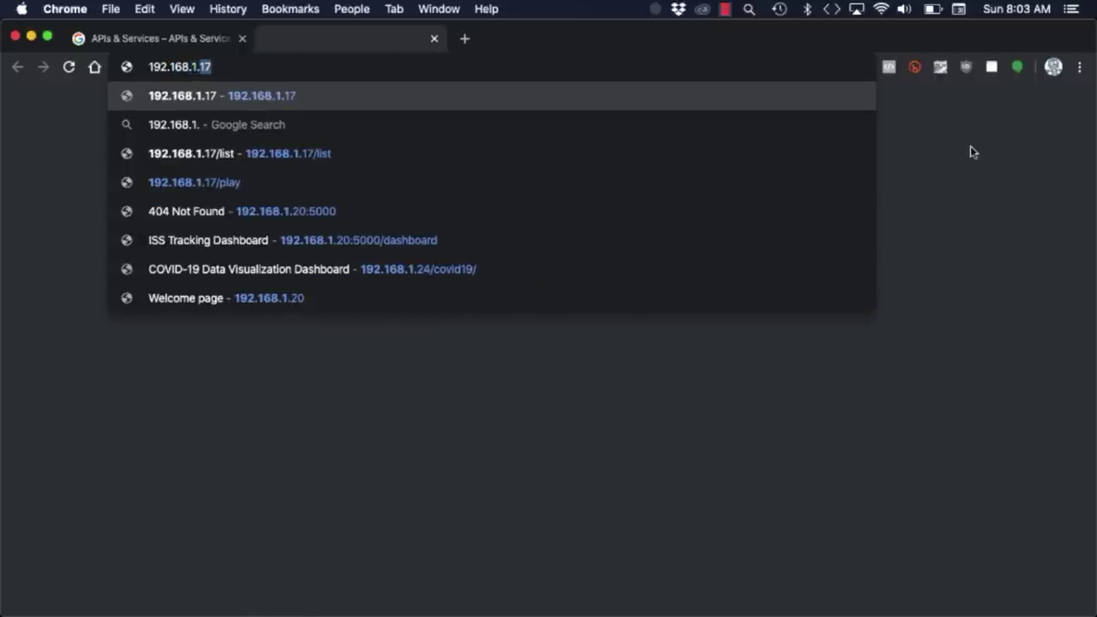
{"action": "type", "text": "20:500"}
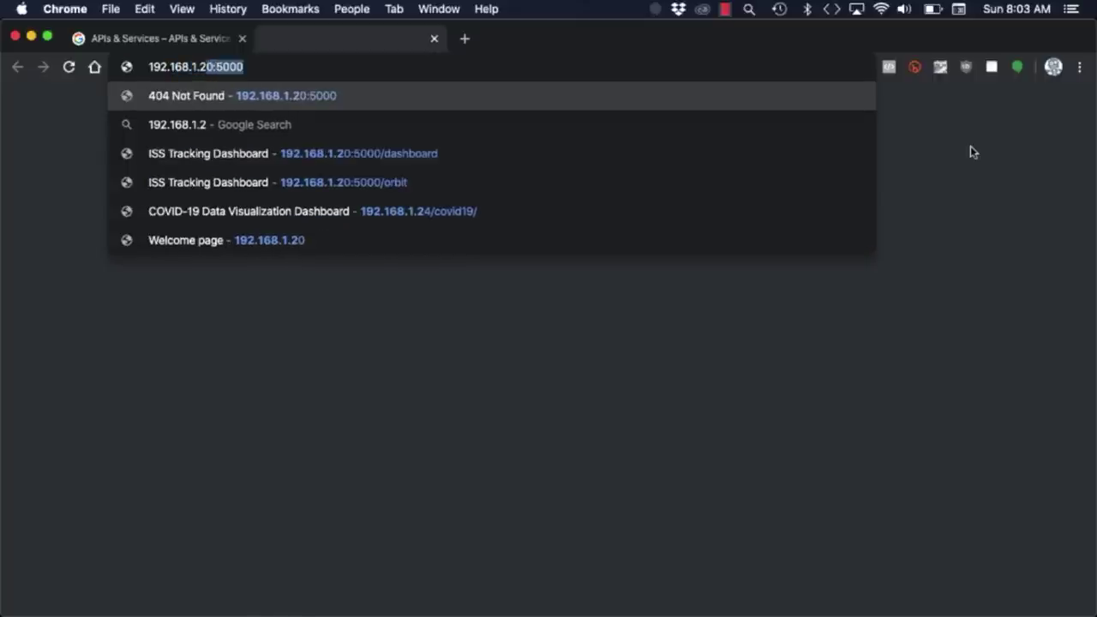
{"action": "type", "text": "0/orbit"}
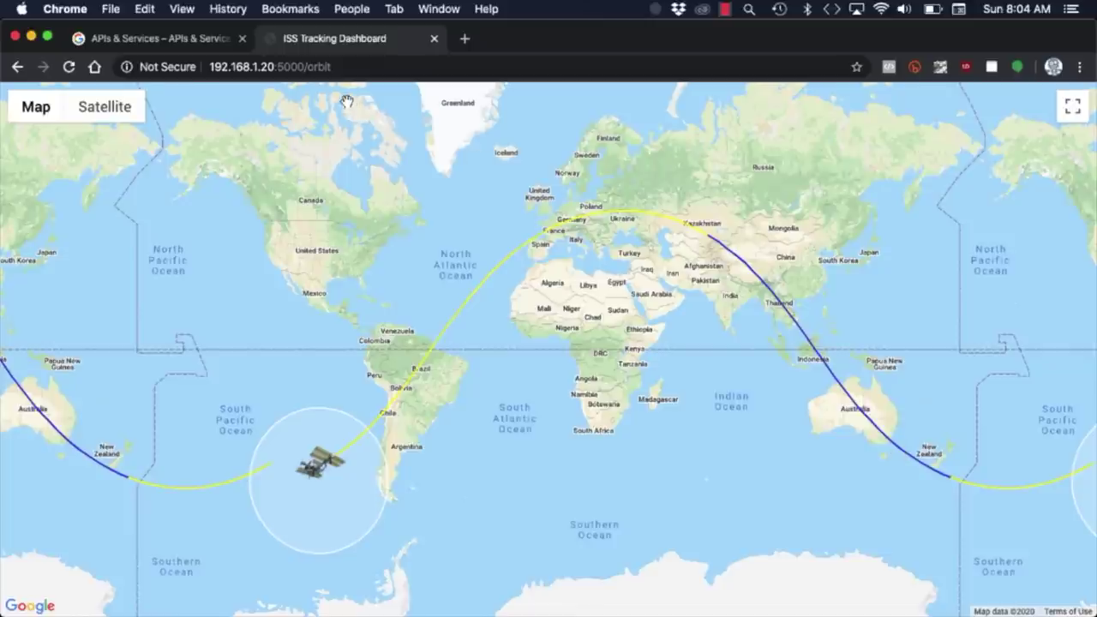
{"action": "double_click", "coordinate": [322, 69]}
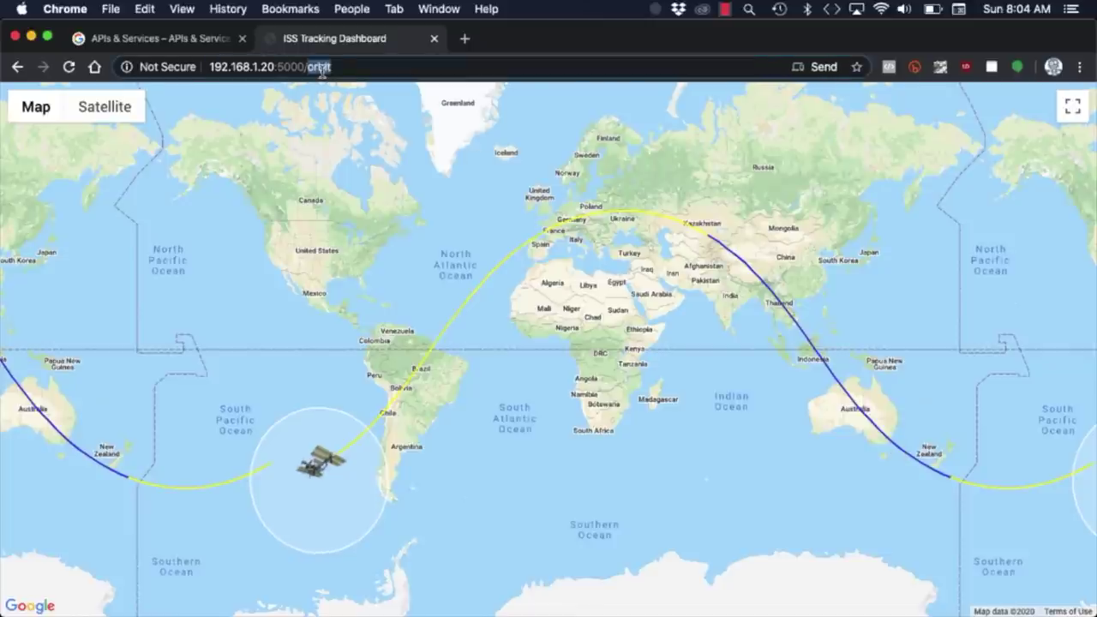
{"action": "type", "text": "das"}
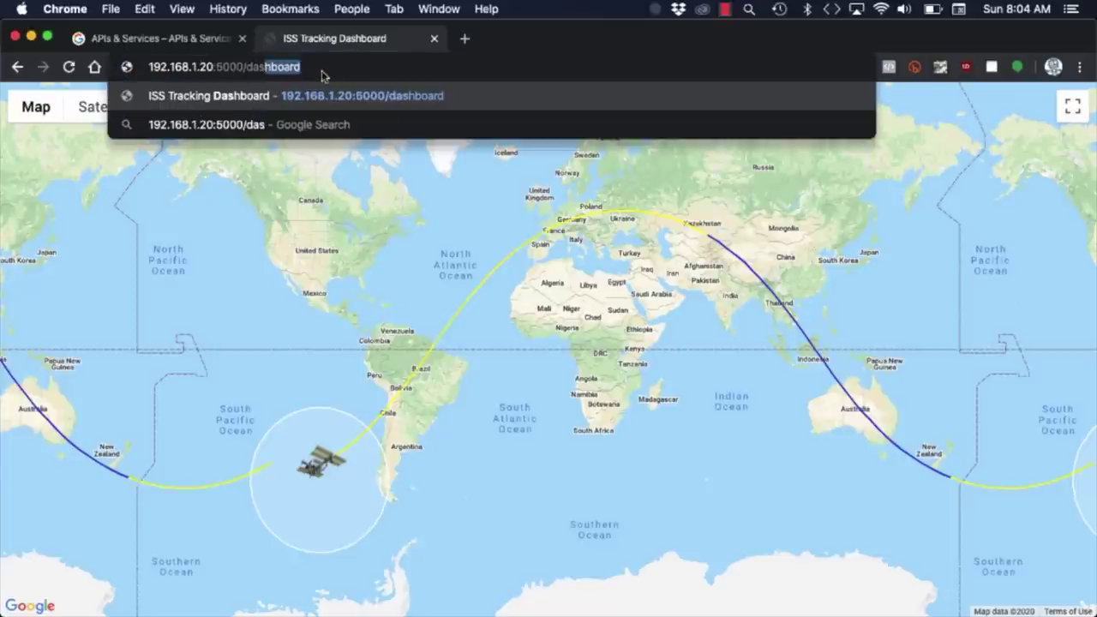
{"action": "type", "text": "hboard"}
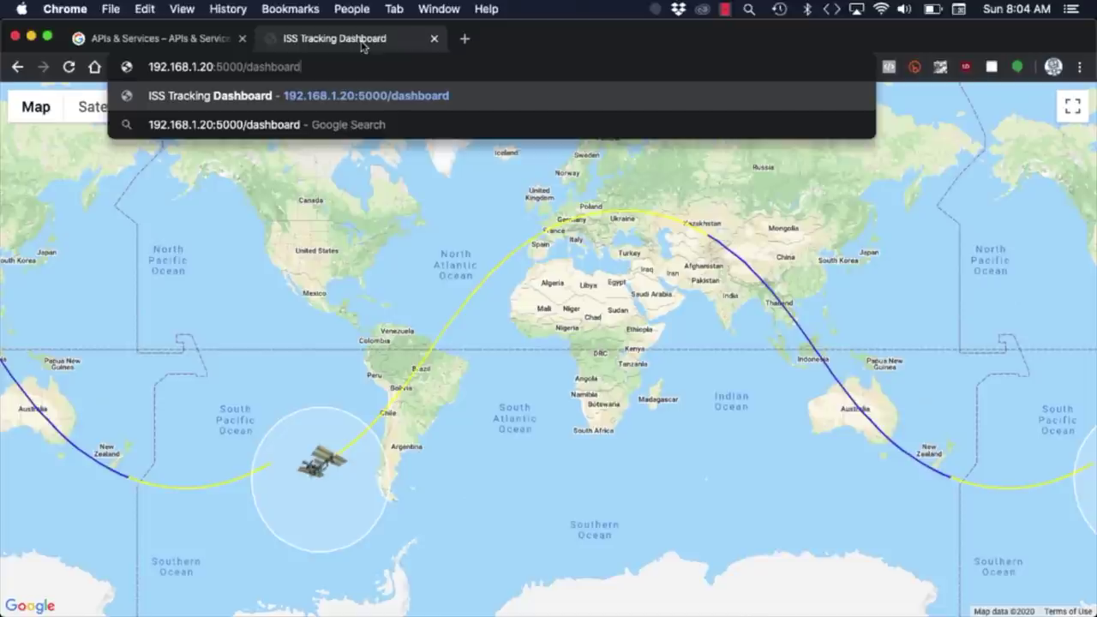
Load the ISS tracker's 192.168.1.20:5000/dashboard page.
{"action": "key", "text": "Return"}
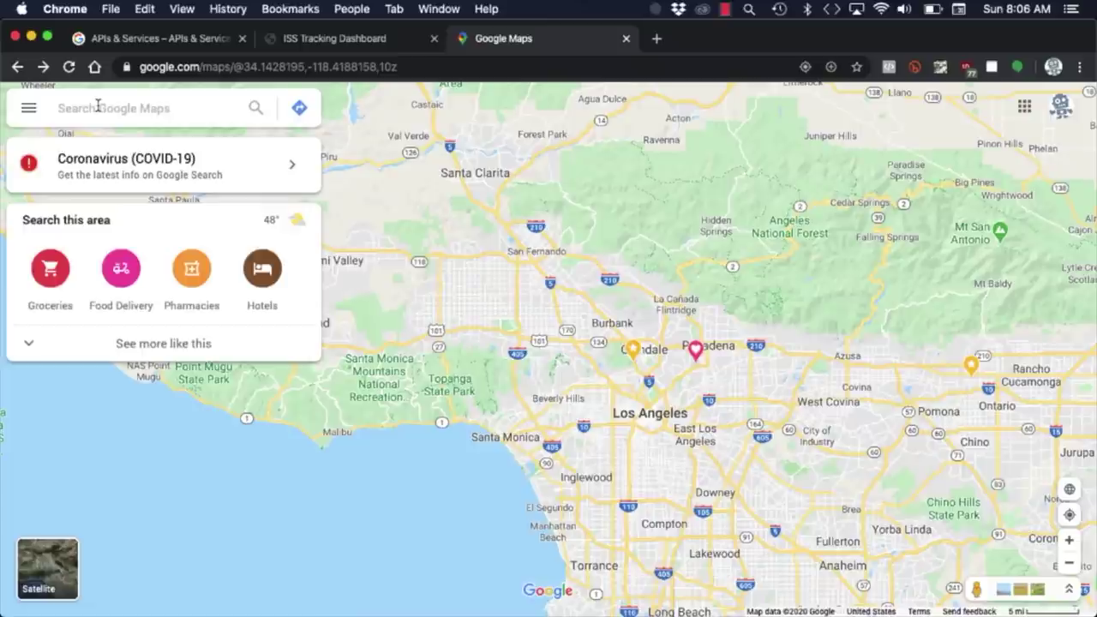
Find Newark element14 in Chicago on Google Maps and show that spot's exact coordinates.
{"action": "type", "text": "ne"}
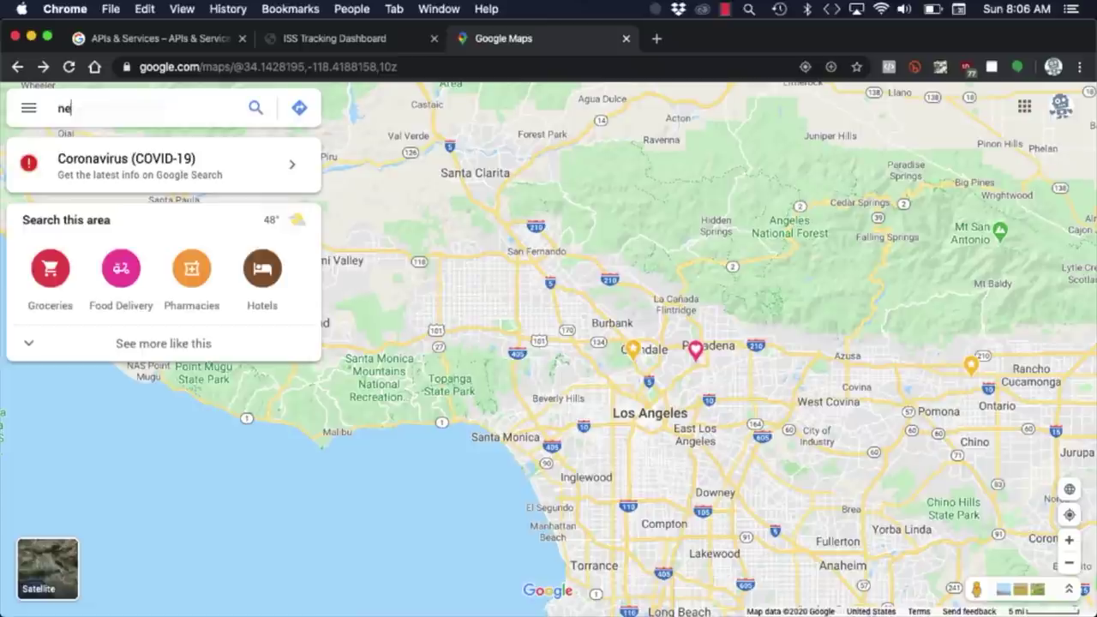
{"action": "type", "text": "wark elect"}
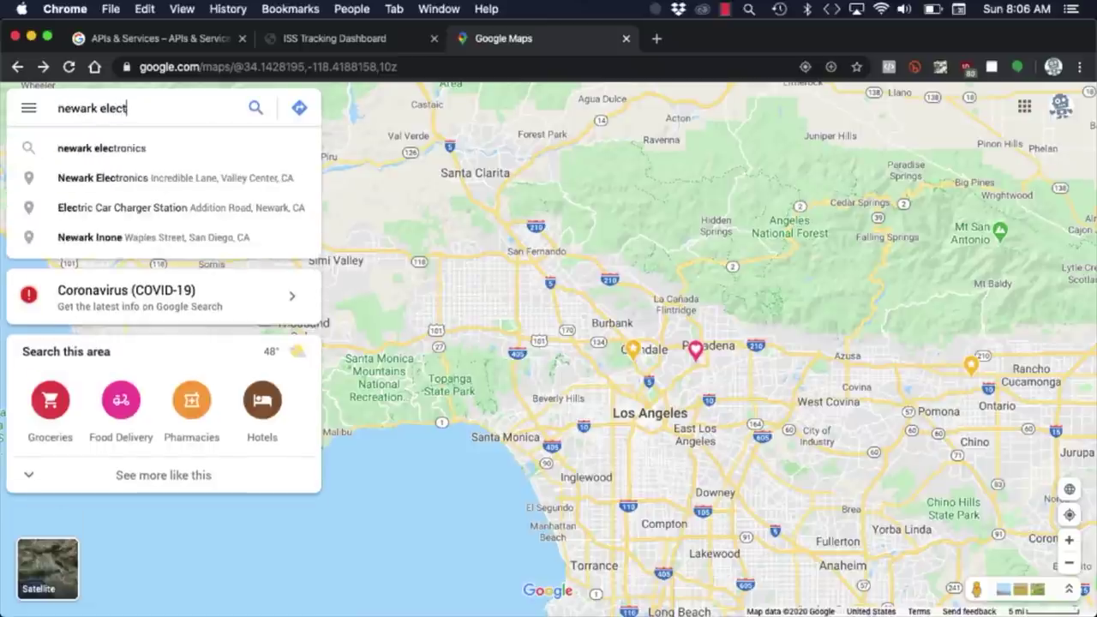
{"action": "type", "text": "ronics"}
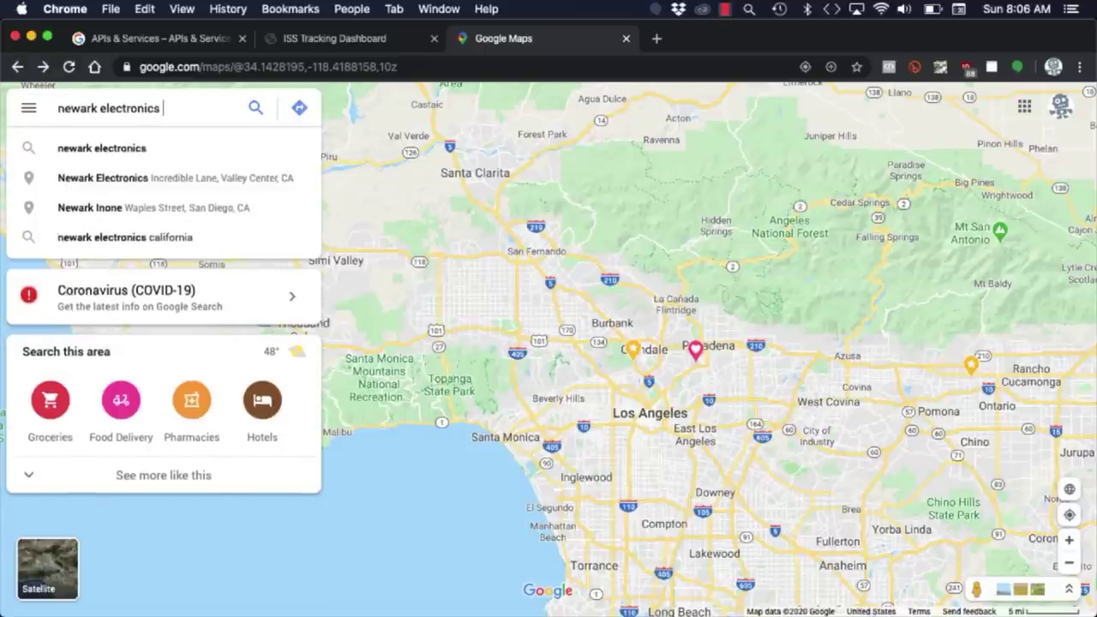
{"action": "type", "text": " chica"}
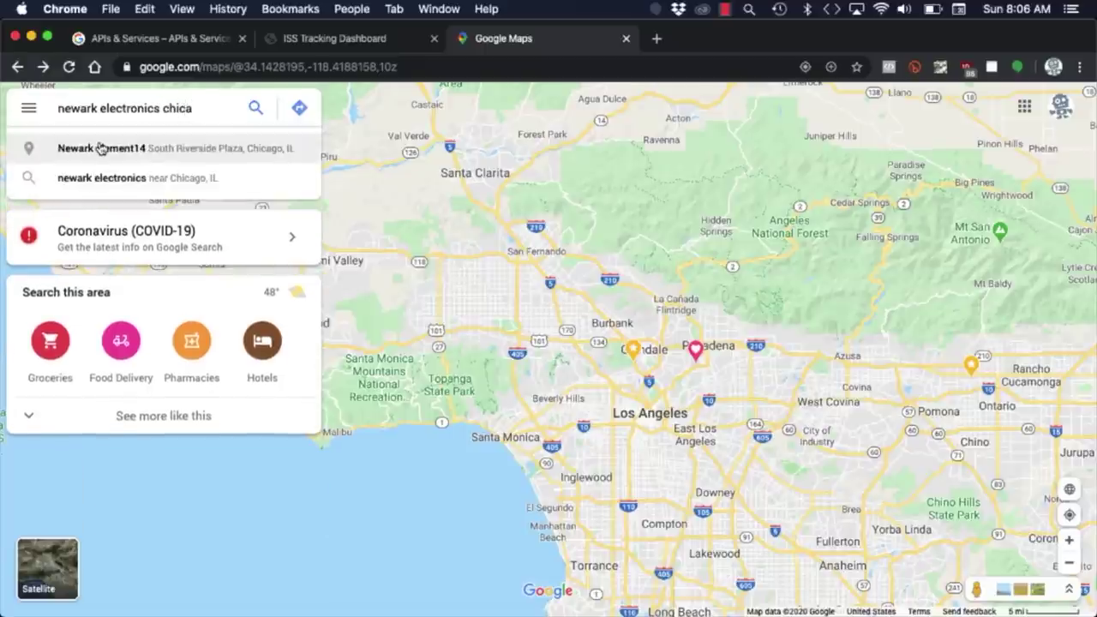
{"action": "left_click", "coordinate": [101, 148]}
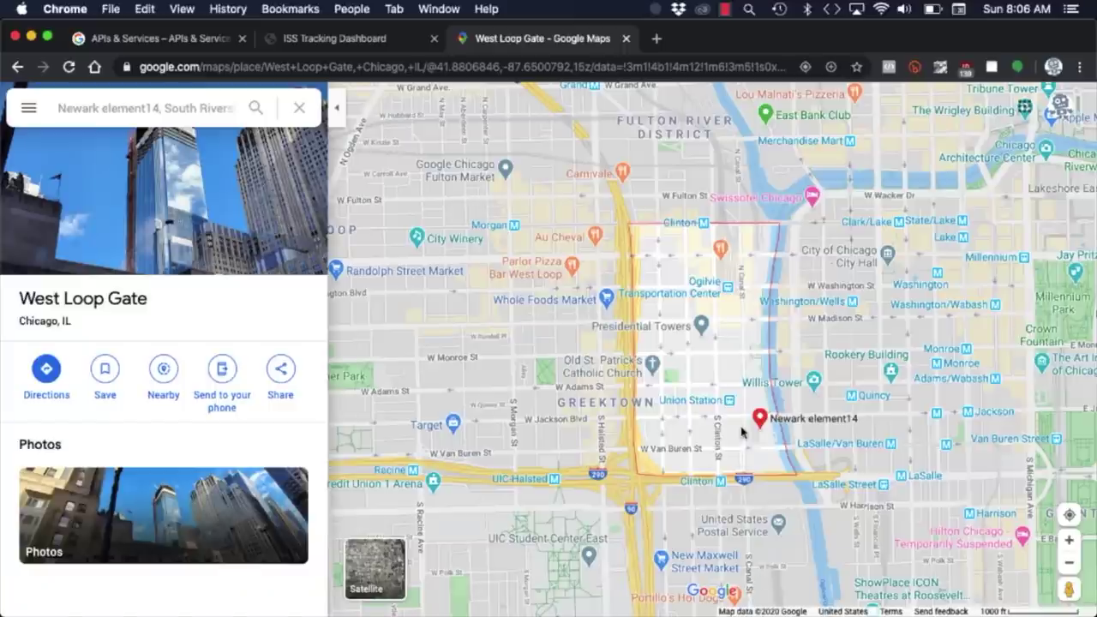
{"action": "right_click", "coordinate": [751, 436]}
{"action": "left_click", "coordinate": [773, 431]}
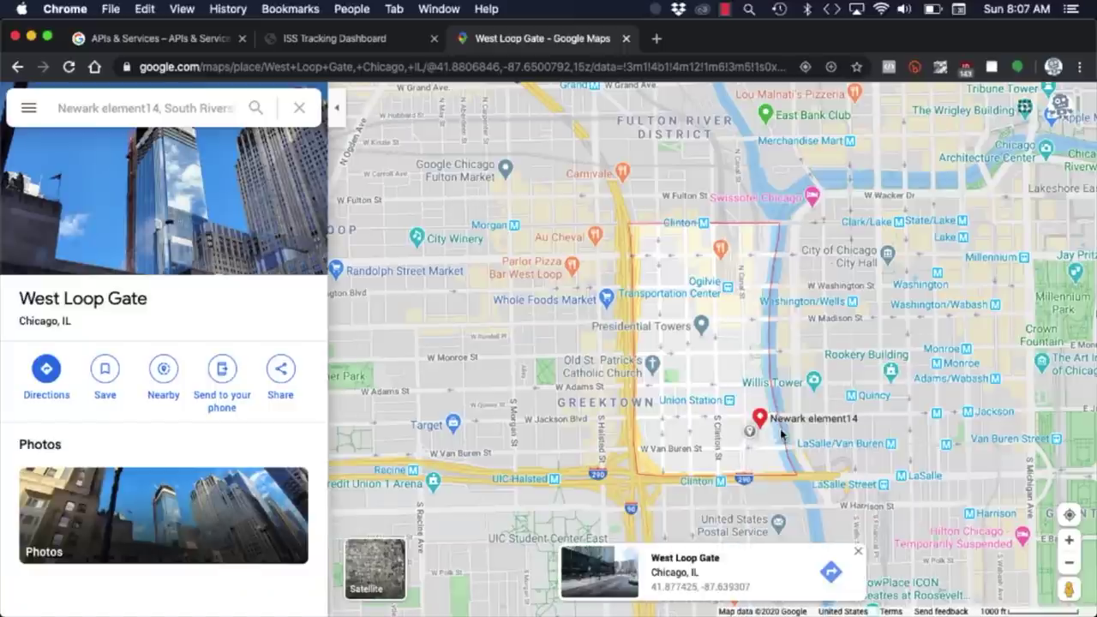
{"action": "left_click", "coordinate": [700, 588]}
Copy latitude 41.877425 from Google Maps into the dashboard's Latitude field.
{"action": "left_click_drag", "start_coordinate": [69, 320], "coordinate": [39, 315]}
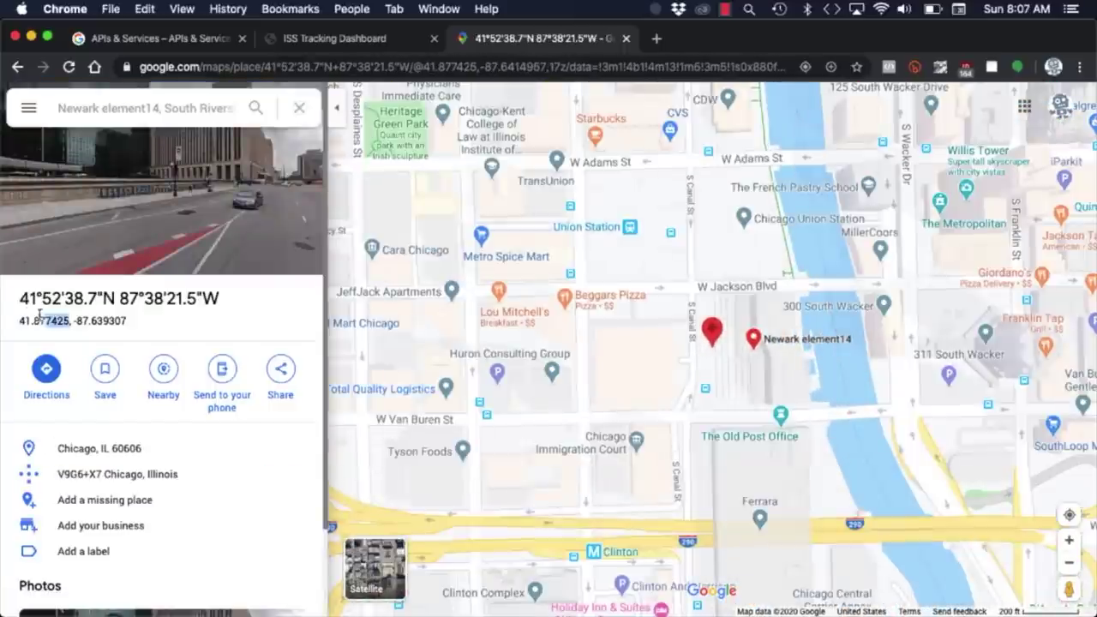
{"action": "key", "text": "super+c"}
{"action": "key", "text": "ctrl+shift+Tab"}
{"action": "triple_click", "coordinate": [329, 174]}
{"action": "key", "text": "super+v"}
{"action": "key", "text": "ctrl+Tab"}
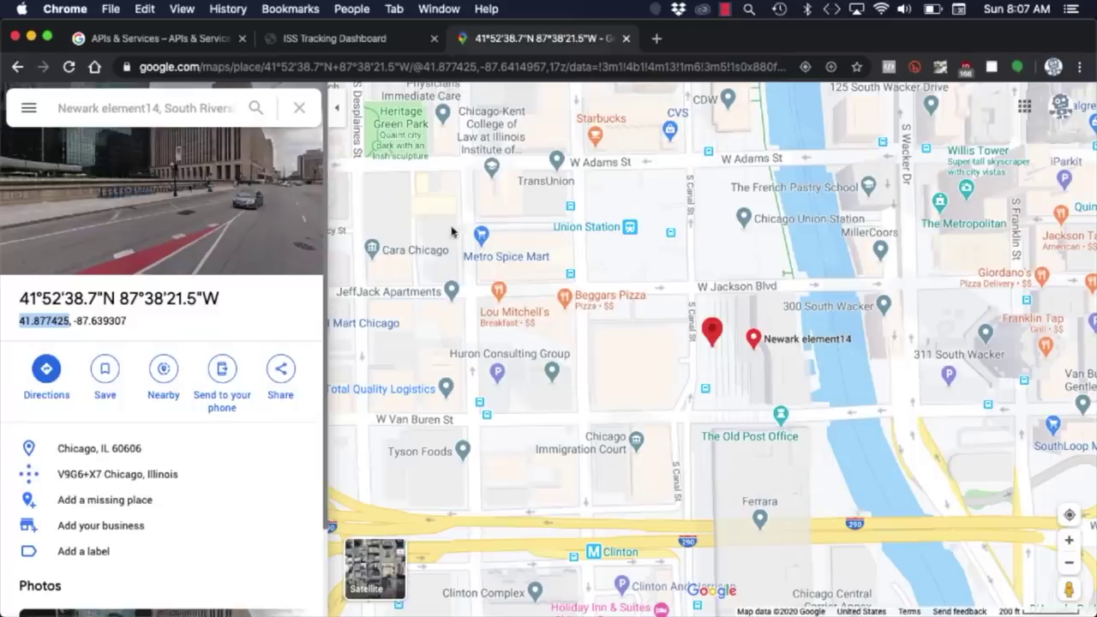
Paste longitude -87.639307 into the dashboard's Longitude field and update the next-pass calculation.
{"action": "left_click_drag", "start_coordinate": [136, 321], "coordinate": [72, 321]}
{"action": "key", "text": "super+c"}
{"action": "key", "text": "ctrl+shift+Tab"}
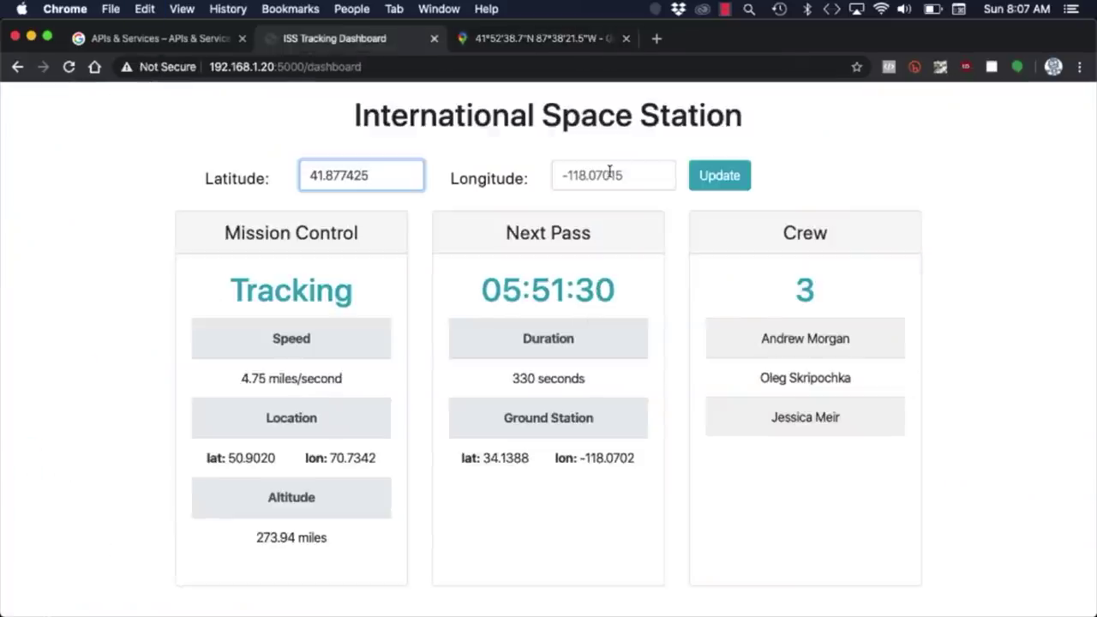
{"action": "triple_click", "coordinate": [609, 174]}
{"action": "key", "text": "super+v"}
{"action": "left_click", "coordinate": [700, 174]}
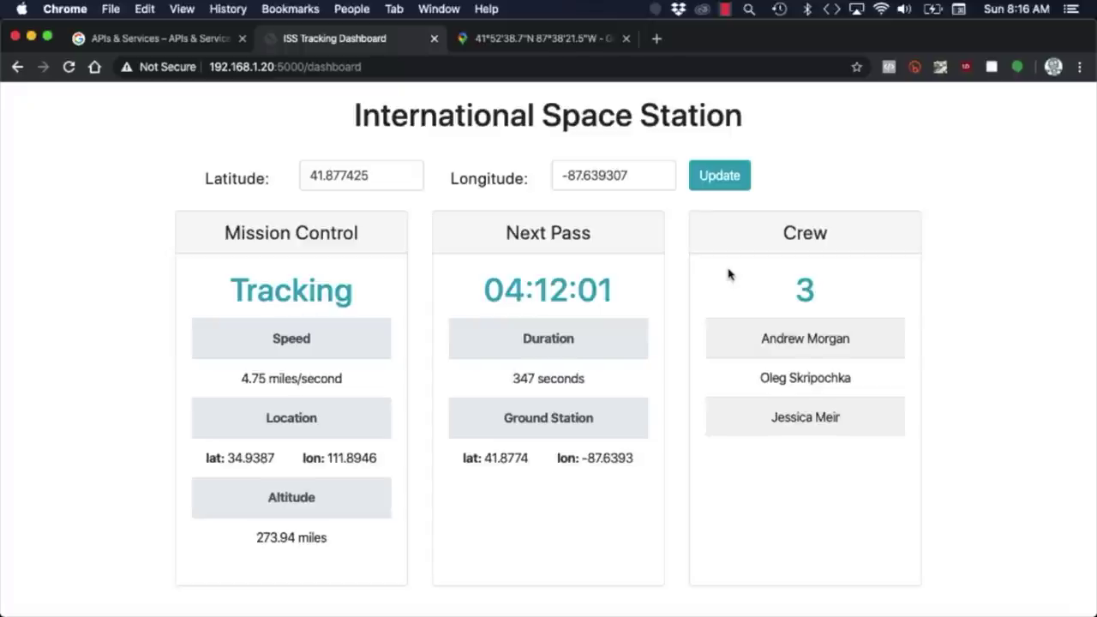
Review the ground station's upcoming ISS passes in satvis.space, then halt the Pi with shutdown -h now.
{"action": "key", "text": "super+grave"}
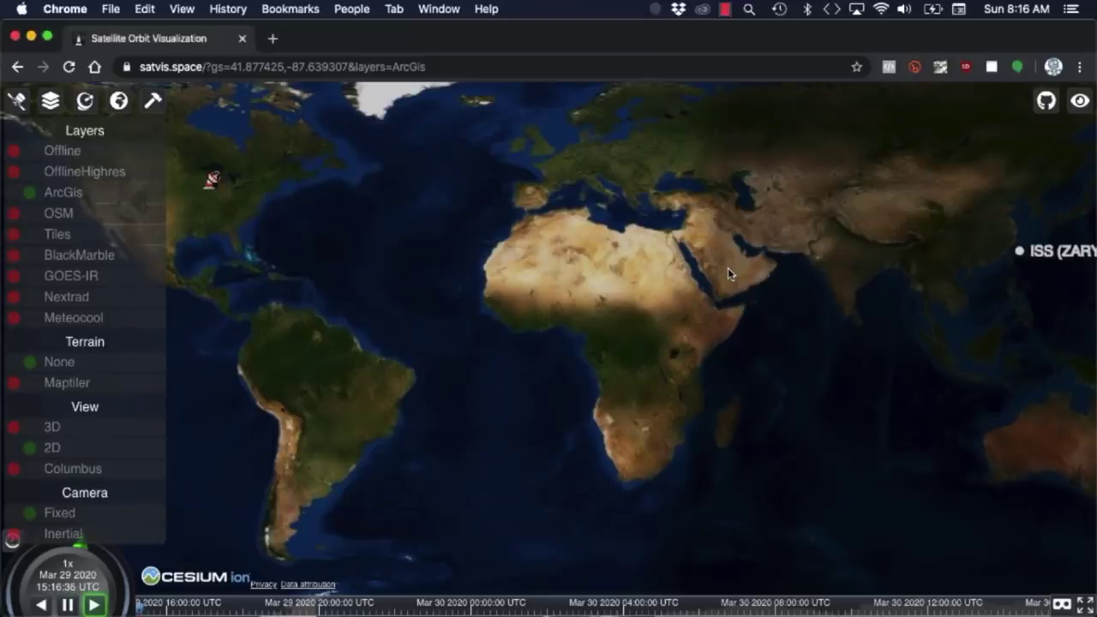
{"action": "left_click", "coordinate": [212, 182]}
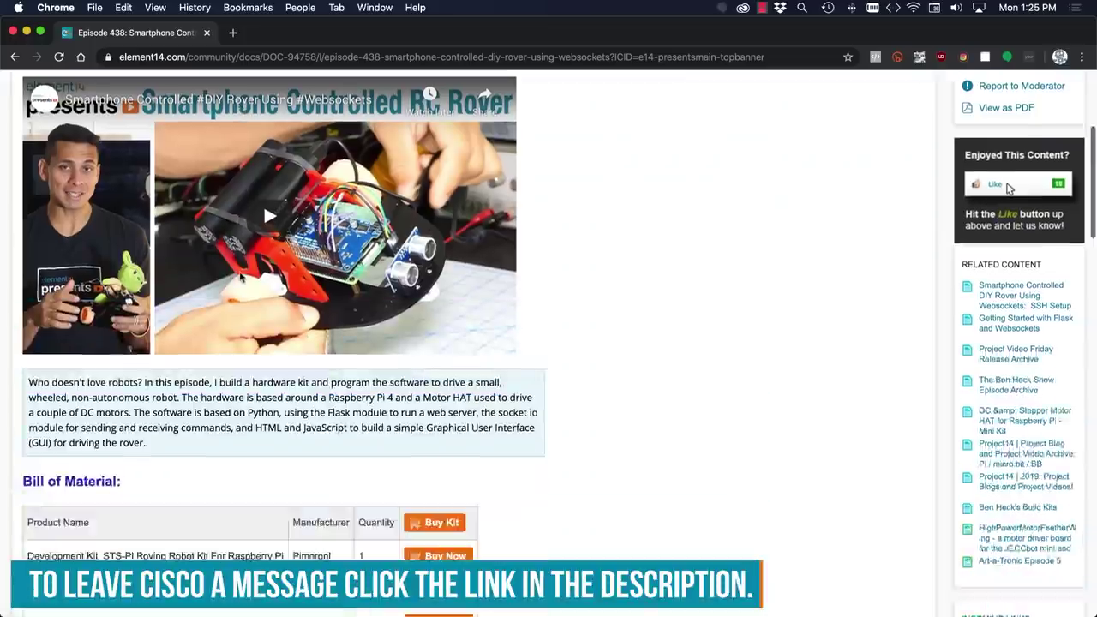
{"action": "scroll", "coordinate": [240, 277], "scroll_direction": "down", "scroll_amount": 10}
{"action": "scroll", "coordinate": [240, 276], "scroll_direction": "down", "scroll_amount": 15}
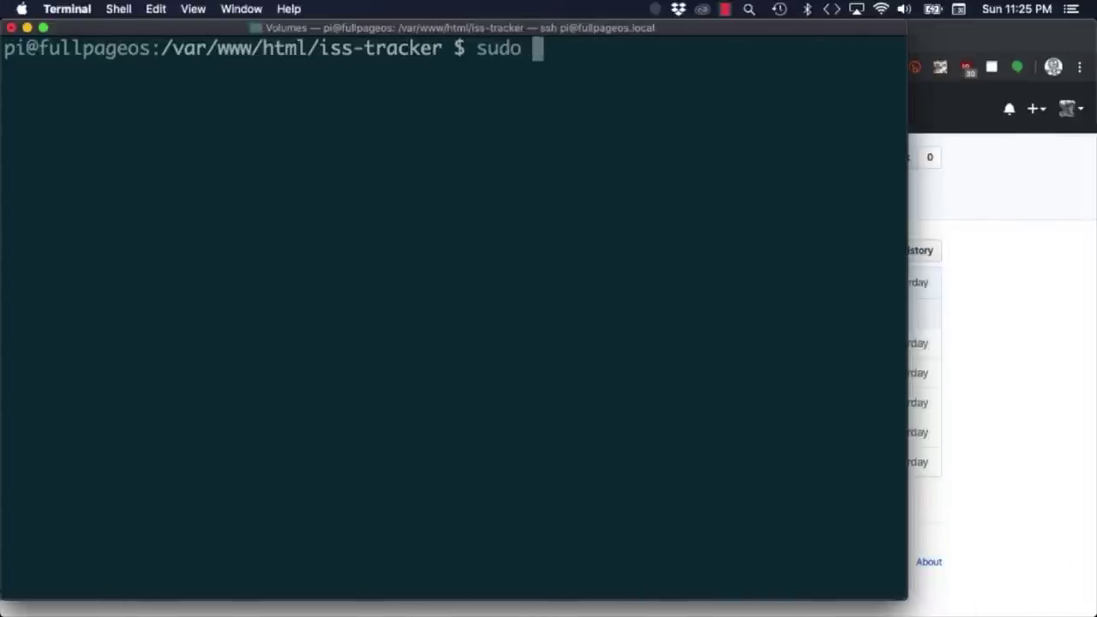
{"action": "type", "text": "shutdown -h no"}
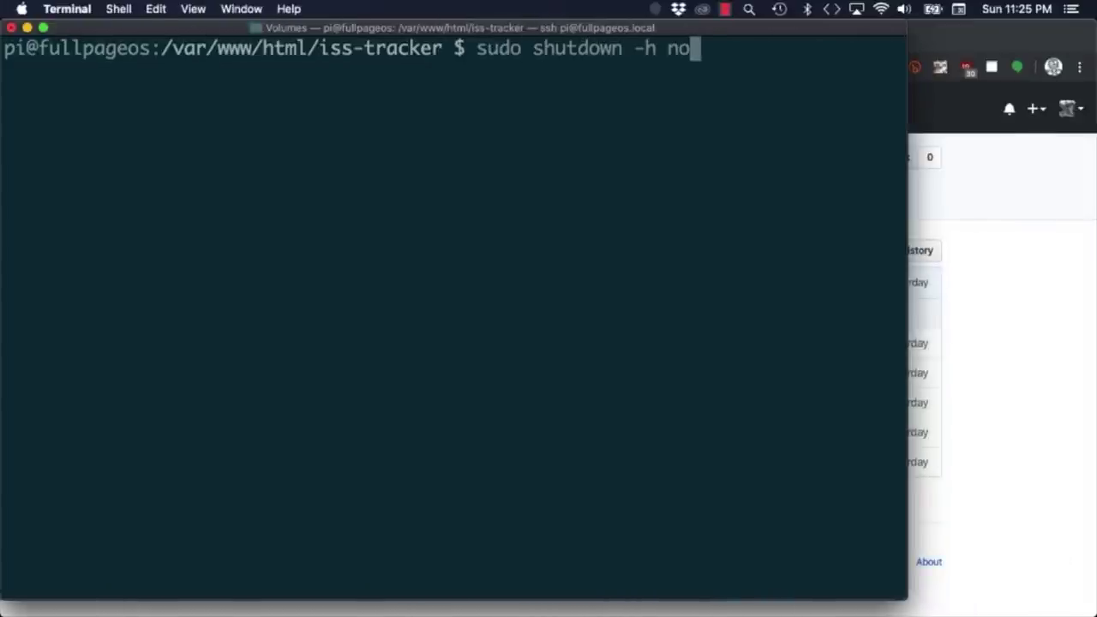
{"action": "type", "text": "w"}
{"action": "key", "text": "Return"}
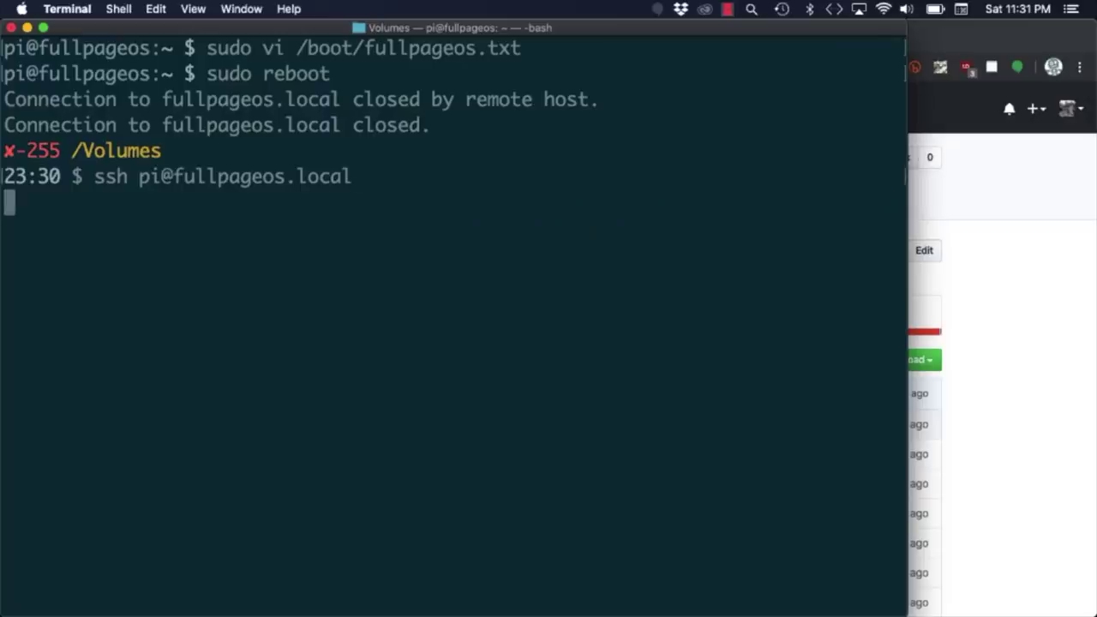
Log in to the Pi over SSH, move into /var/www/html/iss-tracker/, and run python animate.py.
{"action": "type", "text": "raspberry"}
{"action": "key", "text": "Return"}
{"action": "type", "text": "clear"}
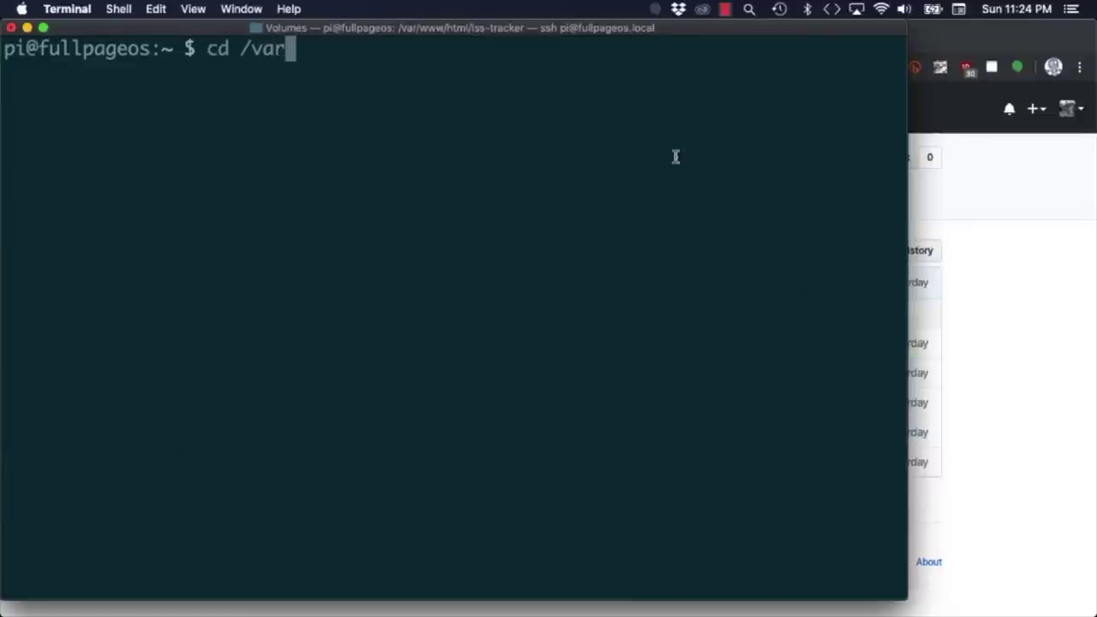
{"action": "type", "text": "/www/html/iss-tracker/"}
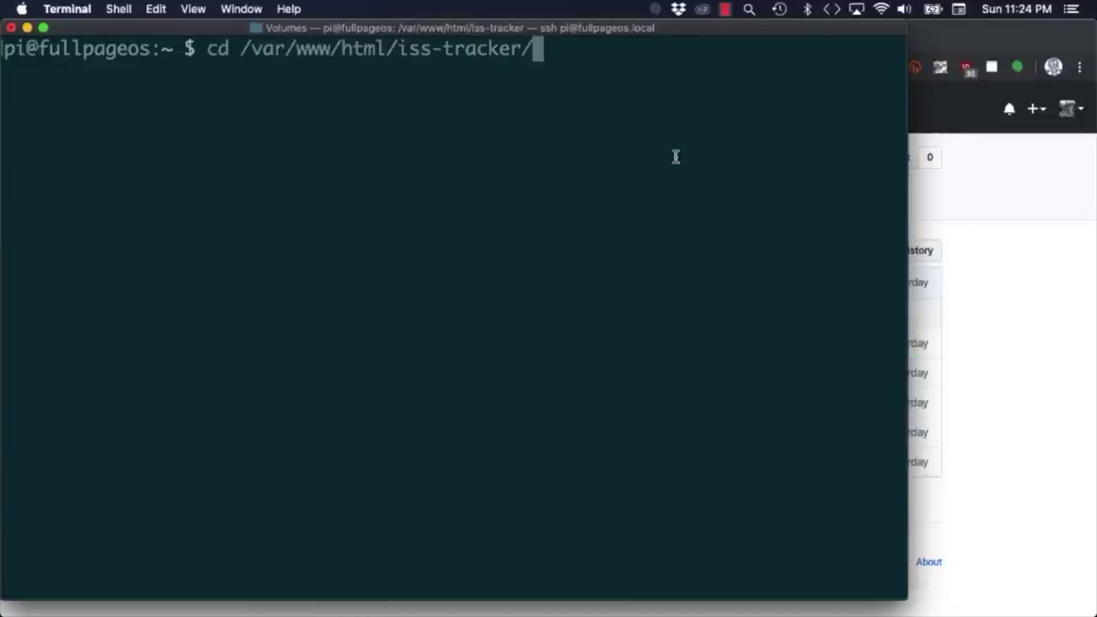
{"action": "key", "text": "Return"}
{"action": "type", "text": "clear"}
{"action": "key", "text": "Return"}
{"action": "type", "text": "pytho"}
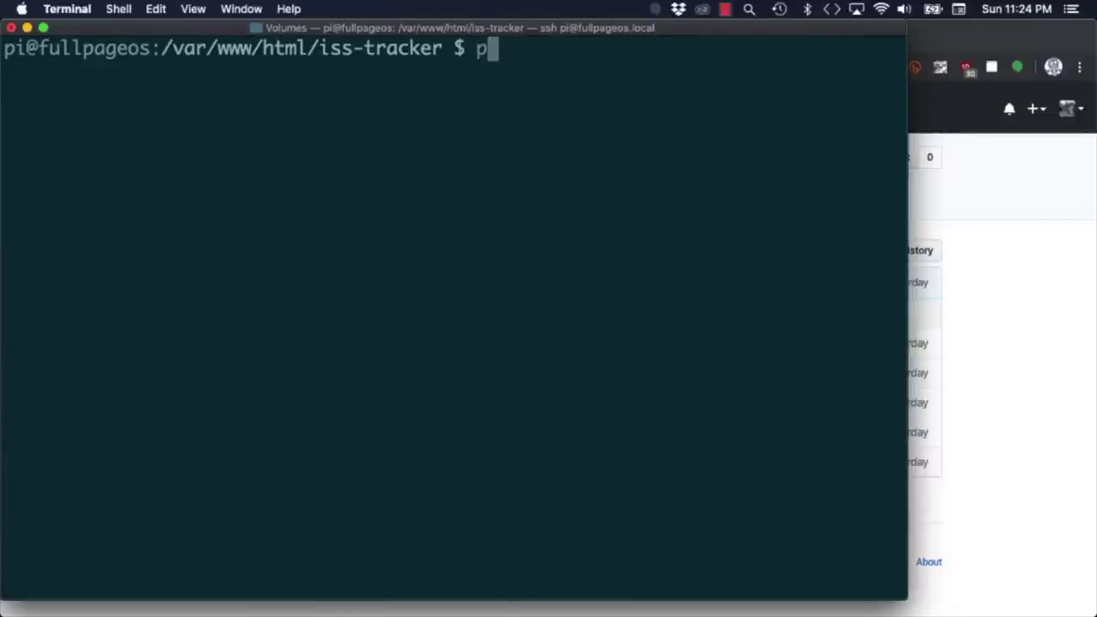
{"action": "type", "text": "n animate.py"}
{"action": "key", "text": "Return"}
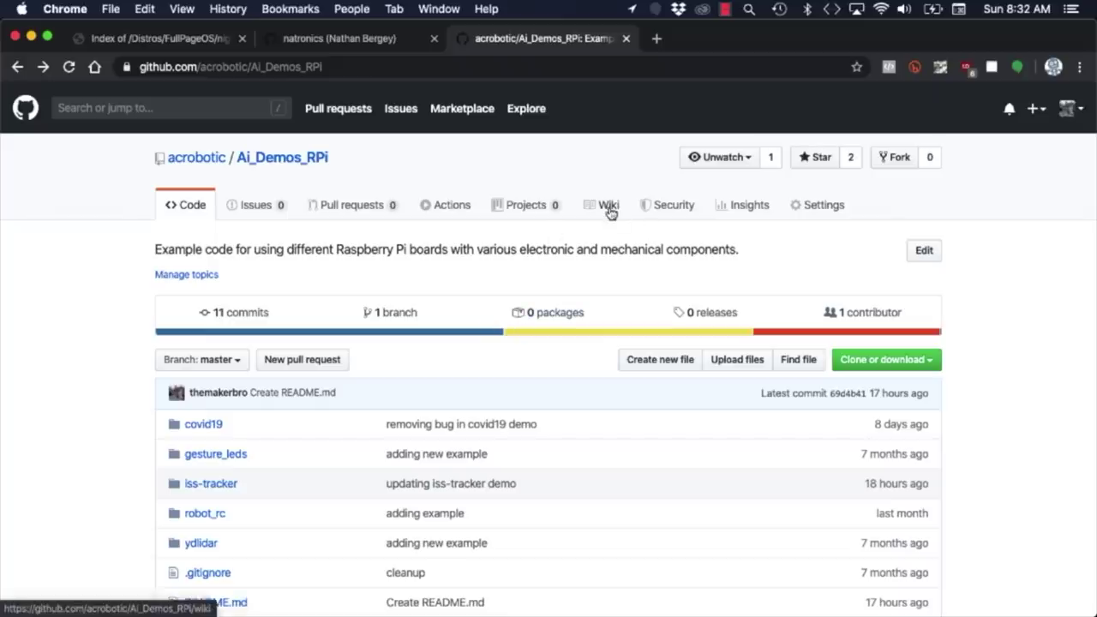
Open the repository Wiki's systemd startup page and select its sudo vi service-file command.
{"action": "left_click", "coordinate": [609, 210]}
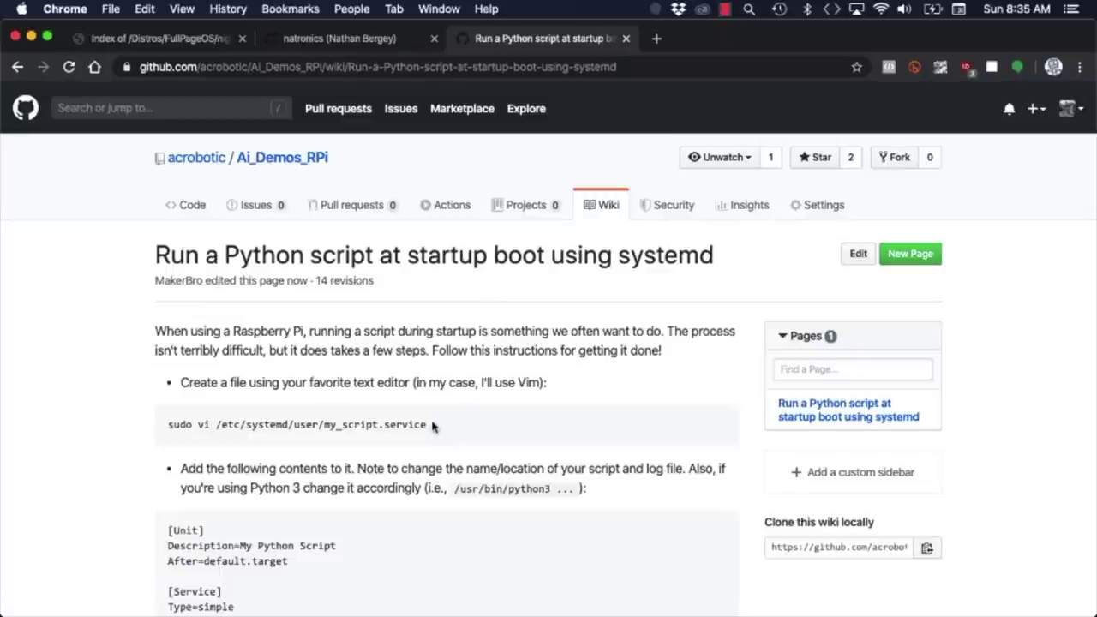
{"action": "left_click_drag", "start_coordinate": [433, 426], "coordinate": [174, 436]}
Open /etc/systemd/user/iss_tracker.service in vi using the wiki's command with the name changed.
{"action": "key", "text": "super+c"}
{"action": "key", "text": "super+Tab"}
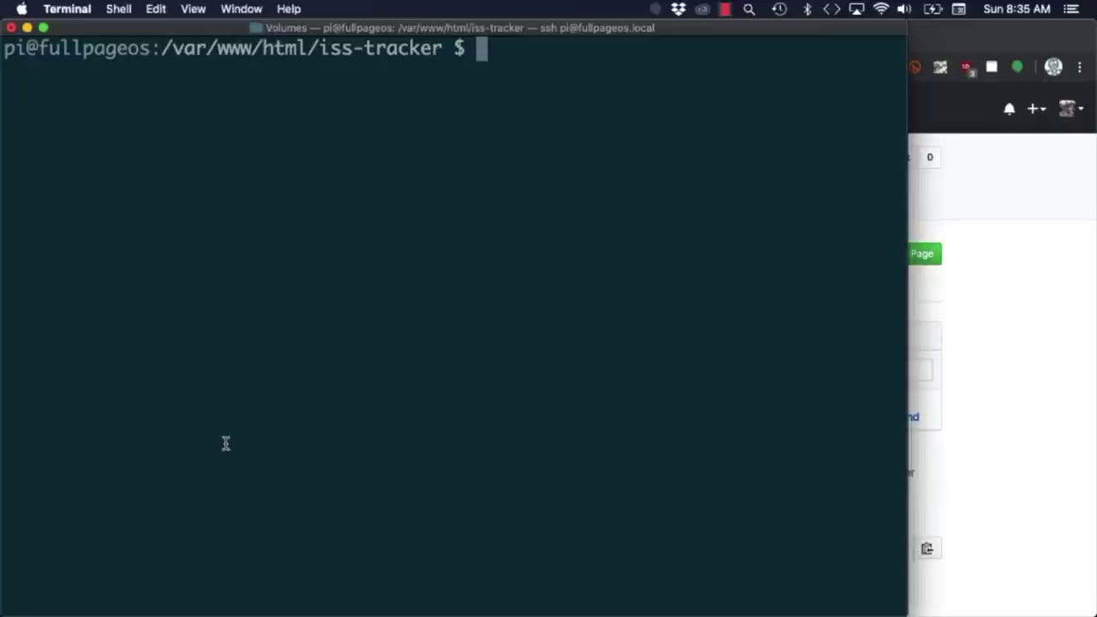
{"action": "key", "text": "super+v"}
{"action": "key", "text": "Left"}
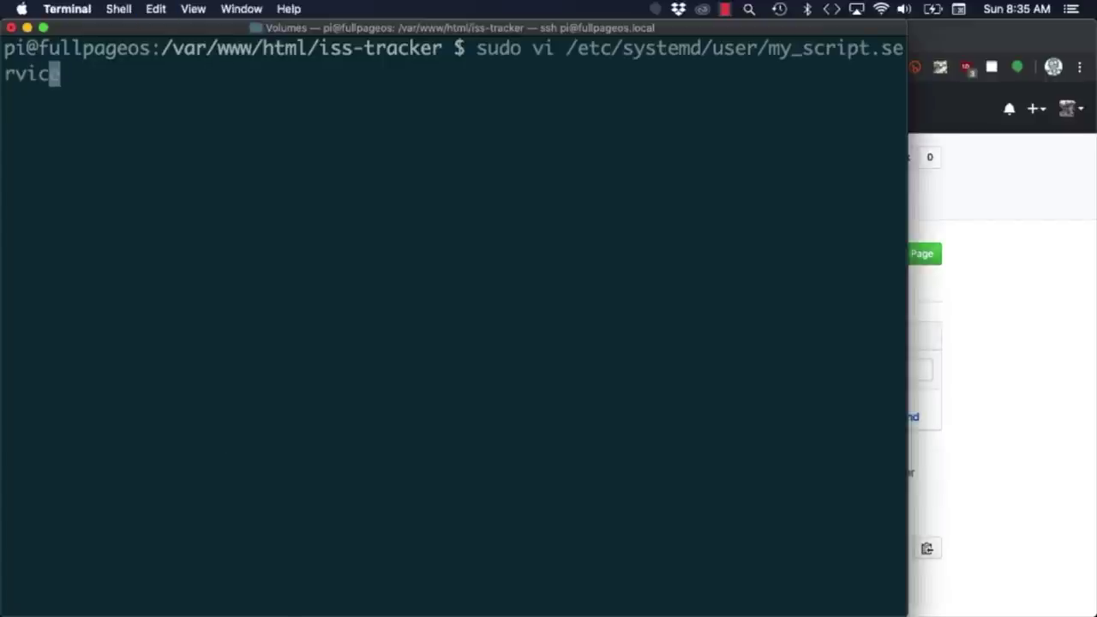
{"action": "key", "text": "BackSpace"}
{"action": "key", "text": "BackSpace"}
{"action": "key", "text": "BackSpace"}
{"action": "key", "text": "BackSpace"}
{"action": "key", "text": "BackSpace"}
{"action": "key", "text": "BackSpace"}
{"action": "key", "text": "BackSpace"}
{"action": "key", "text": "BackSpace"}
{"action": "key", "text": "BackSpace"}
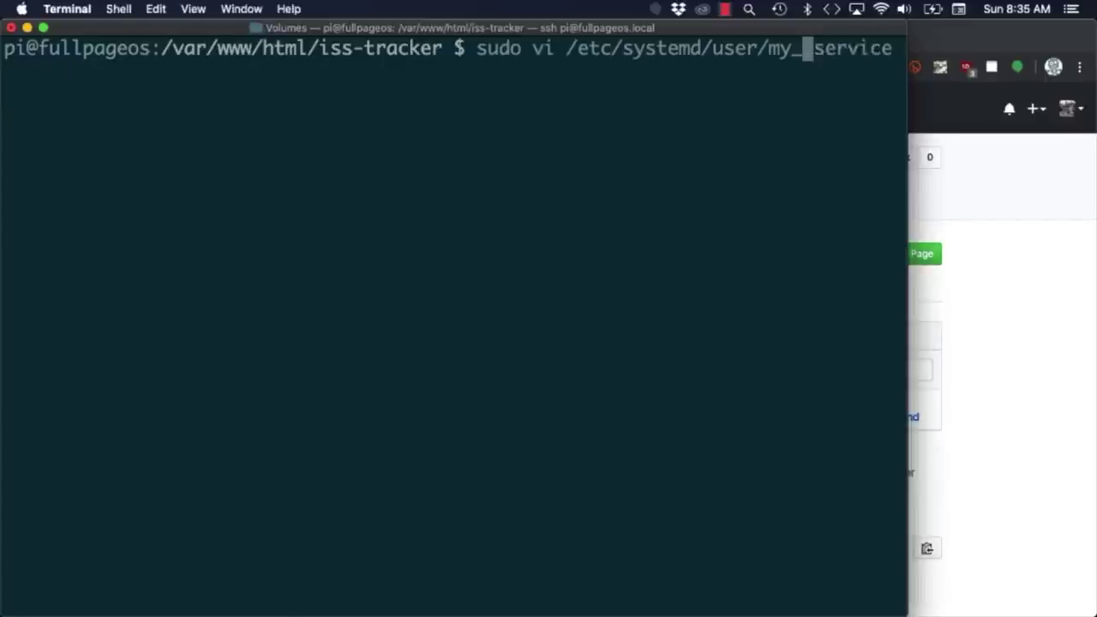
{"action": "type", "text": "iss_tracker"}
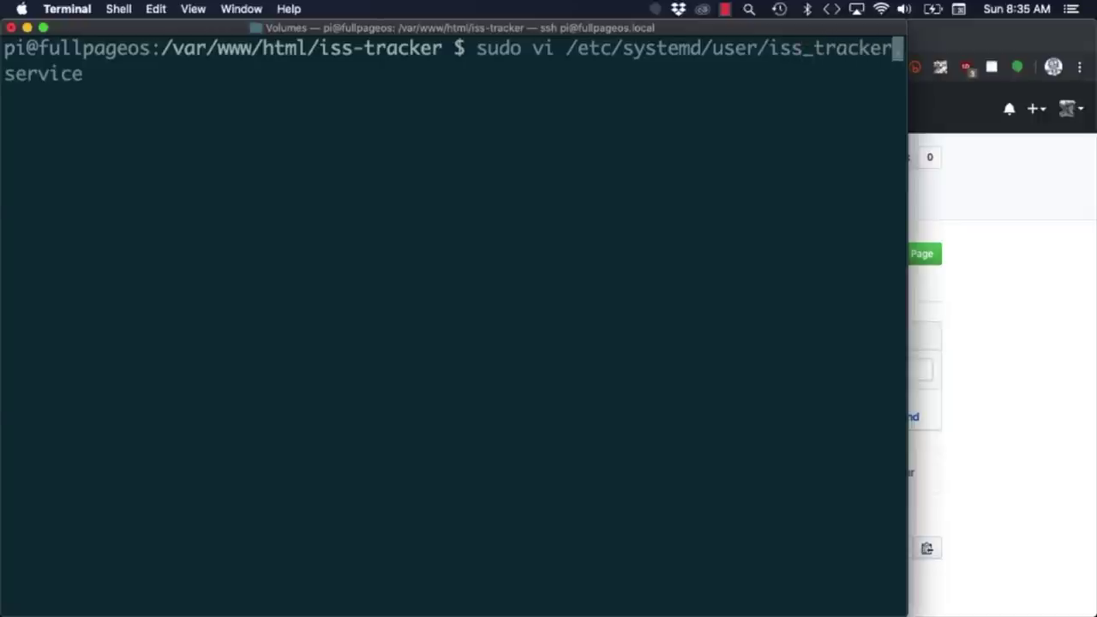
{"action": "key", "text": "Return"}
Bring in the wiki's example unit text and set the Description to ISS Tracker Script.
{"action": "key", "text": "super+Tab"}
{"action": "scroll", "coordinate": [378, 390], "scroll_direction": "down", "scroll_amount": 1}
{"action": "left_click_drag", "start_coordinate": [307, 496], "coordinate": [167, 351]}
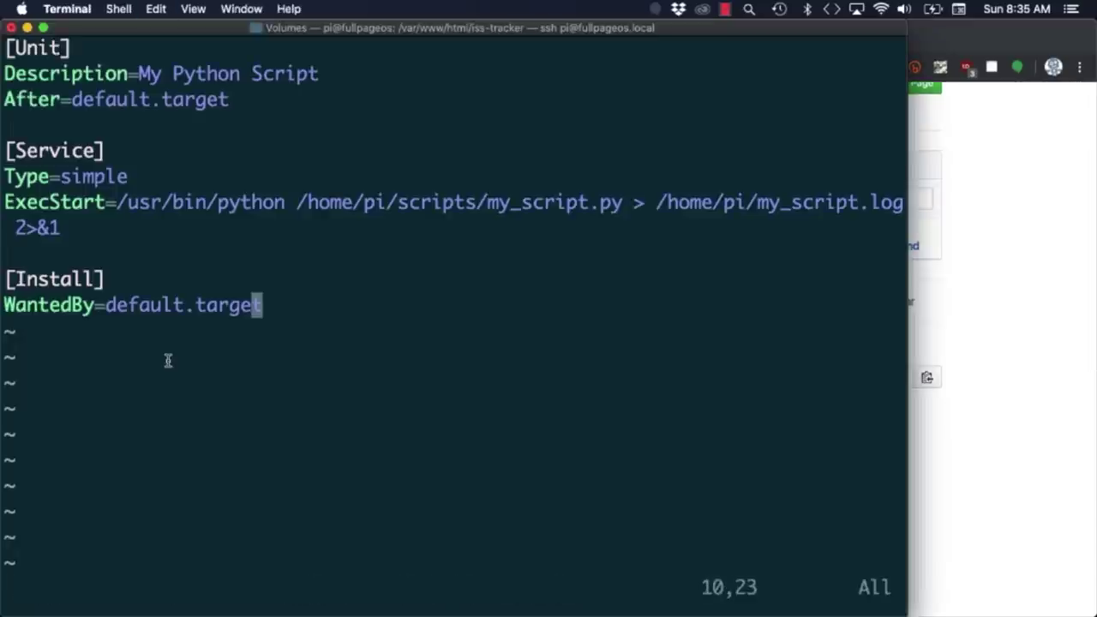
{"action": "key", "text": "Up"}
{"action": "key", "text": "Up"}
{"action": "key", "text": "Up"}
{"action": "key", "text": "Up"}
{"action": "key", "text": "Up"}
{"action": "key", "text": "Up"}
{"action": "key", "text": "Up"}
{"action": "key", "text": "Up"}
{"action": "key", "text": "i"}
{"action": "key", "text": "BackSpace"}
{"action": "key", "text": "BackSpace"}
{"action": "key", "text": "BackSpace"}
{"action": "key", "text": "BackSpace"}
{"action": "key", "text": "BackSpace"}
{"action": "key", "text": "BackSpace"}
{"action": "key", "text": "BackSpace"}
{"action": "key", "text": "BackSpace"}
{"action": "key", "text": "BackSpace"}
{"action": "key", "text": "BackSpace"}
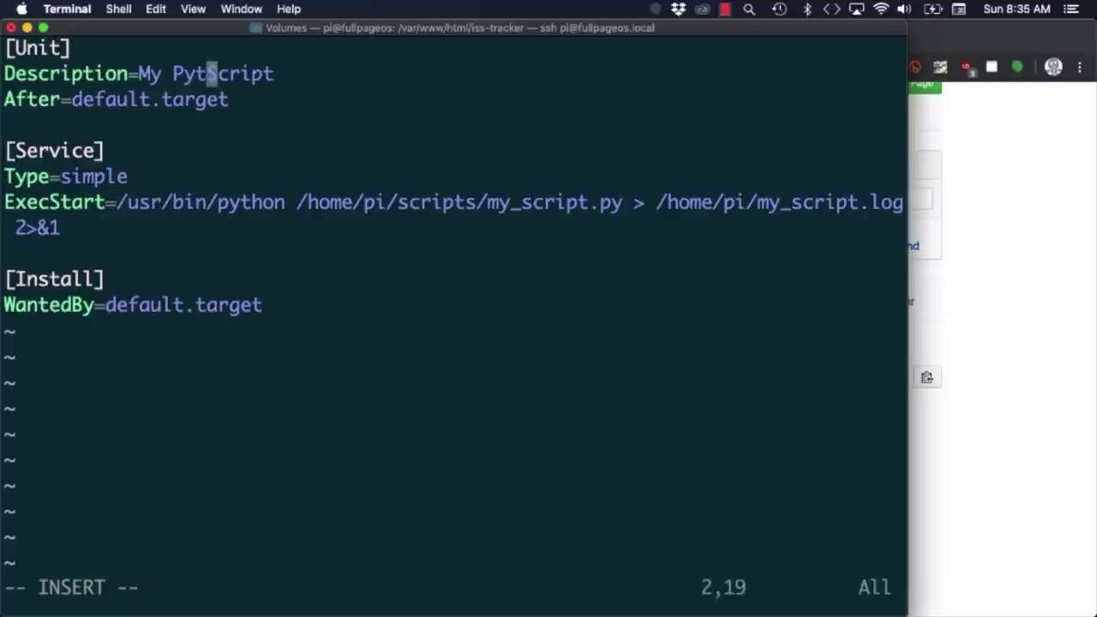
{"action": "type", "text": "ISS Tracker"}
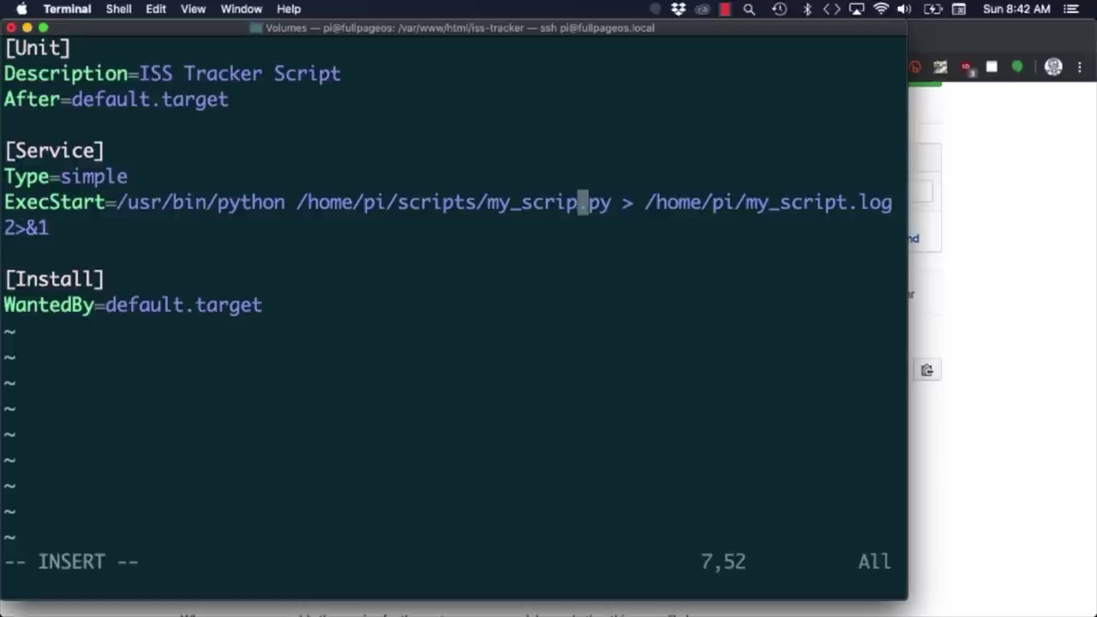
Point ExecStart at /var/www/html/iss-tracker/iss_tracker.py and log output to /home/pi/iss_tracker.log.
{"action": "key", "text": "BackSpace"}
{"action": "key", "text": "BackSpace"}
{"action": "key", "text": "BackSpace"}
{"action": "key", "text": "BackSpace"}
{"action": "key", "text": "BackSpace"}
{"action": "key", "text": "BackSpace"}
{"action": "key", "text": "BackSpace"}
{"action": "key", "text": "BackSpace"}
{"action": "key", "text": "BackSpace"}
{"action": "key", "text": "BackSpace"}
{"action": "key", "text": "BackSpace"}
{"action": "key", "text": "BackSpace"}
{"action": "key", "text": "BackSpace"}
{"action": "key", "text": "BackSpace"}
{"action": "key", "text": "BackSpace"}
{"action": "key", "text": "BackSpace"}
{"action": "key", "text": "BackSpace"}
{"action": "key", "text": "BackSpace"}
{"action": "key", "text": "BackSpace"}
{"action": "key", "text": "BackSpace"}
{"action": "key", "text": "BackSpace"}
{"action": "key", "text": "BackSpace"}
{"action": "key", "text": "BackSpace"}
{"action": "type", "text": "var/www/html/"}
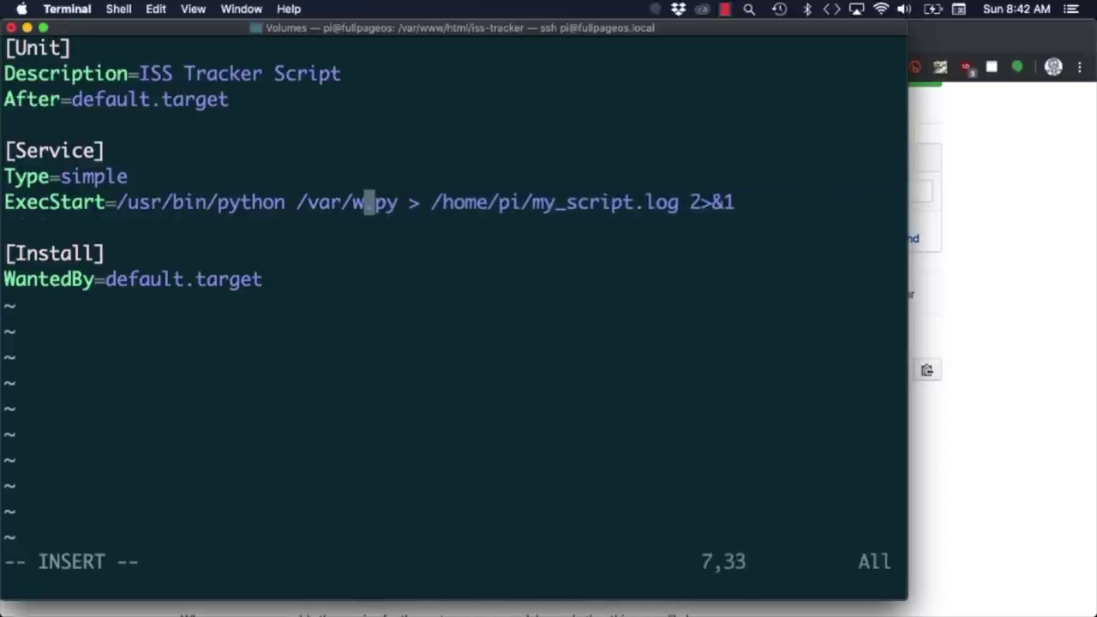
{"action": "type", "text": "iss-tracker/iss_tracker"}
{"action": "key", "text": "Right"}
{"action": "key", "text": "Right"}
{"action": "key", "text": "Right"}
{"action": "key", "text": "Right"}
{"action": "key", "text": "Right"}
{"action": "key", "text": "Right"}
{"action": "key", "text": "Right"}
{"action": "key", "text": "Right"}
{"action": "key", "text": "Right"}
{"action": "key", "text": "Right"}
{"action": "key", "text": "Right"}
{"action": "key", "text": "Right"}
{"action": "key", "text": "Right"}
{"action": "key", "text": "Right"}
{"action": "key", "text": "Right"}
{"action": "key", "text": "Right"}
{"action": "key", "text": "Right"}
{"action": "key", "text": "Right"}
{"action": "key", "text": "Right"}
{"action": "key", "text": "Right"}
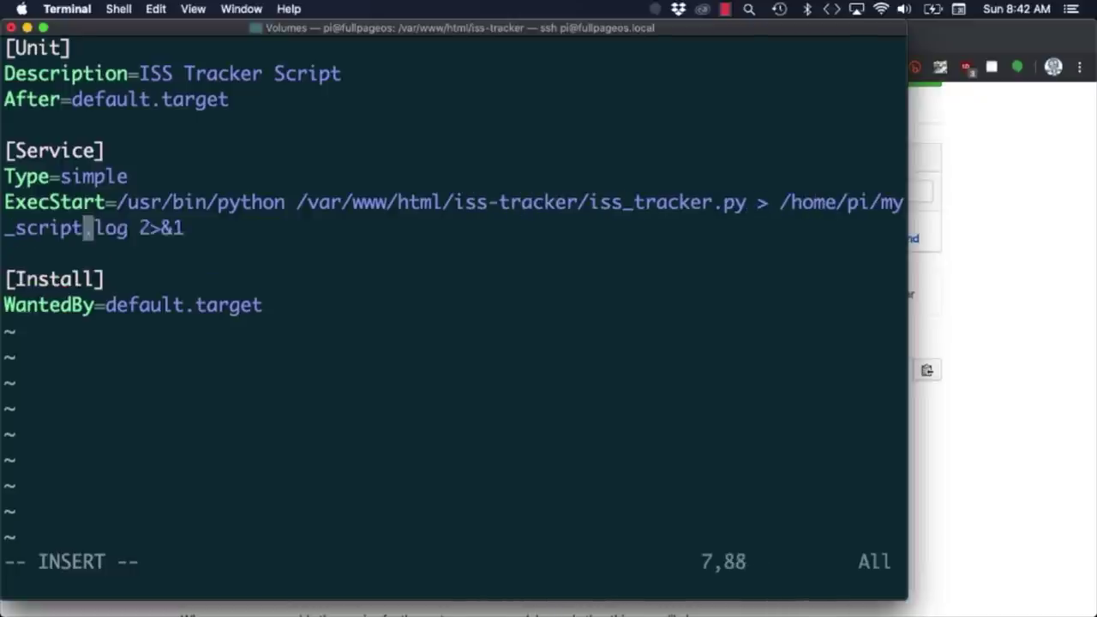
{"action": "key", "text": "BackSpace"}
{"action": "key", "text": "BackSpace"}
{"action": "key", "text": "BackSpace"}
{"action": "key", "text": "BackSpace"}
{"action": "key", "text": "BackSpace"}
{"action": "key", "text": "BackSpace"}
{"action": "key", "text": "BackSpace"}
{"action": "key", "text": "BackSpace"}
{"action": "key", "text": "BackSpace"}
{"action": "key", "text": "BackSpace"}
{"action": "key", "text": "BackSpace"}
{"action": "type", "text": "i/iss_tracker"}
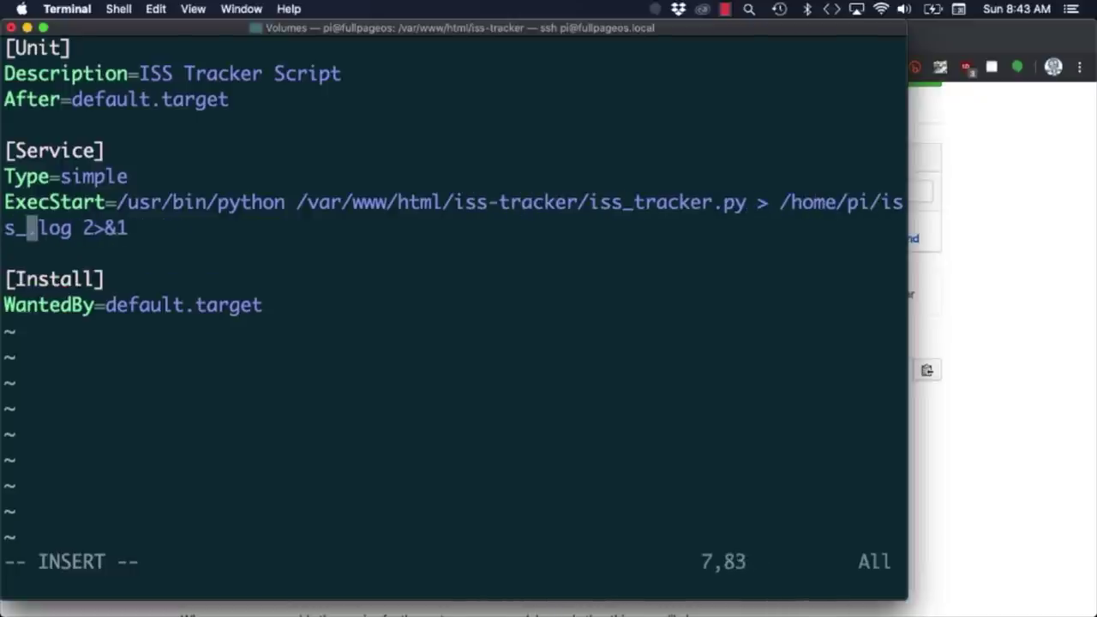
{"action": "key", "text": "Escape"}
Save the service file and run the wiki's systemctl daemon-reload command on the Pi.
{"action": "type", "text": ":x"}
{"action": "key", "text": "Return"}
{"action": "left_click", "coordinate": [961, 212]}
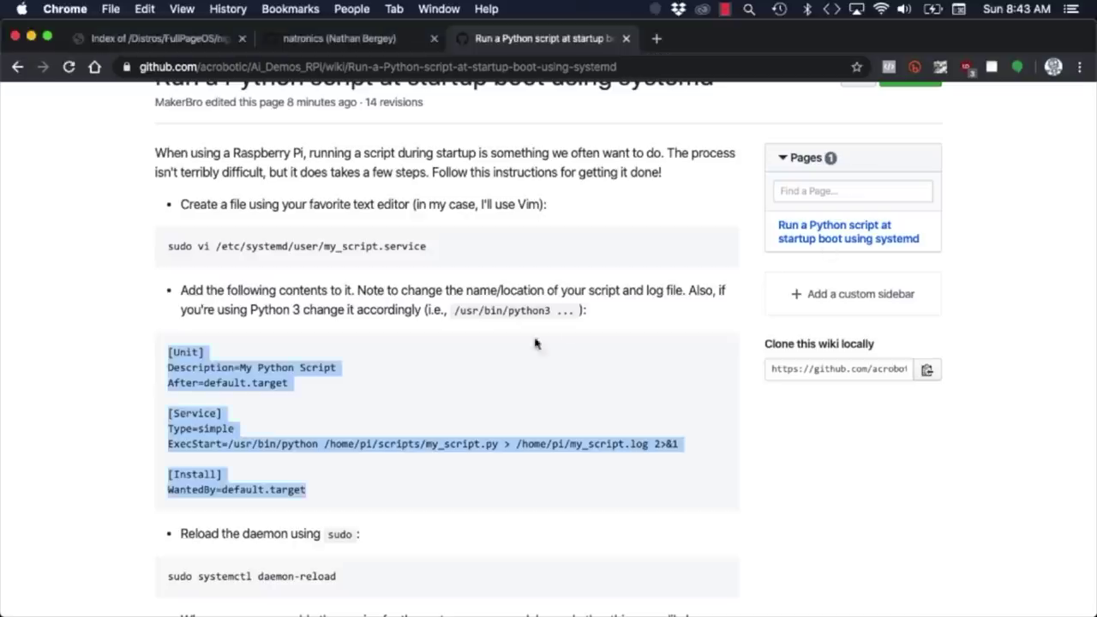
{"action": "scroll", "coordinate": [535, 344], "scroll_direction": "down", "scroll_amount": 3}
{"action": "left_click_drag", "start_coordinate": [347, 431], "coordinate": [168, 432]}
{"action": "key", "text": "super+c"}
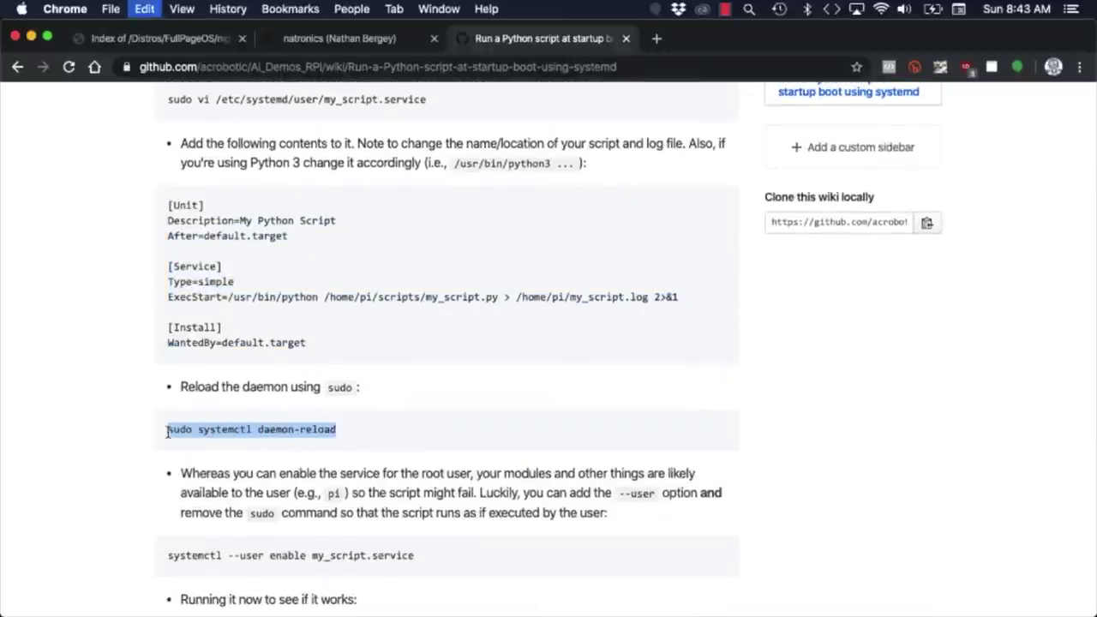
{"action": "key", "text": "super+Tab"}
{"action": "key", "text": "super+v"}
{"action": "key", "text": "Return"}
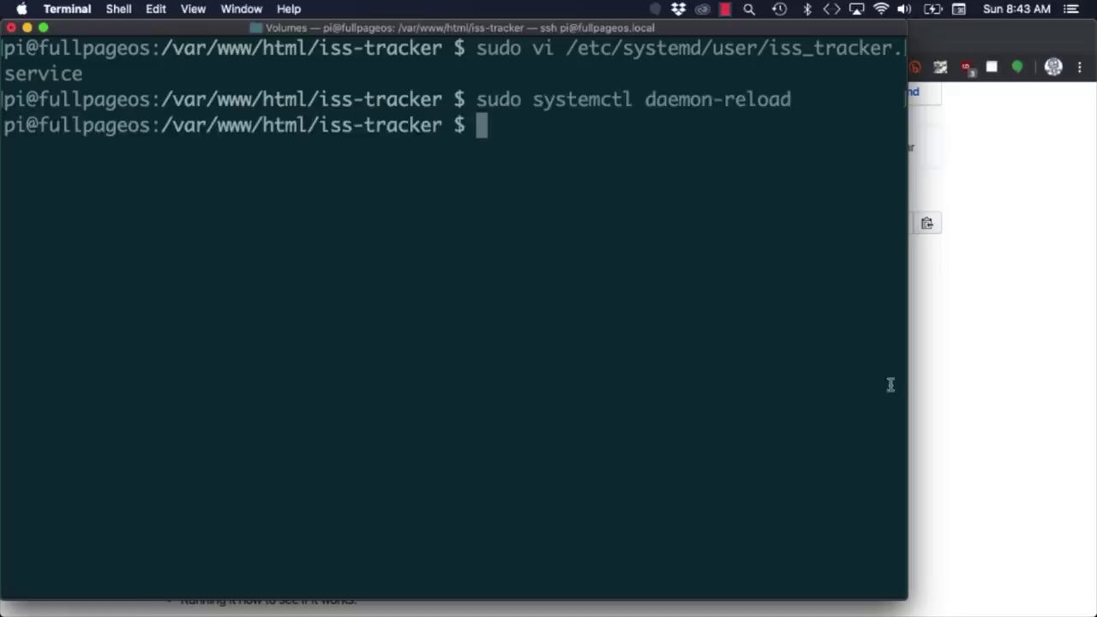
Enable and start iss_tracker.service with the user-level systemctl commands.
{"action": "key", "text": "super+v"}
{"action": "type", "text": "iss_tracker.service"}
{"action": "key", "text": "Return"}
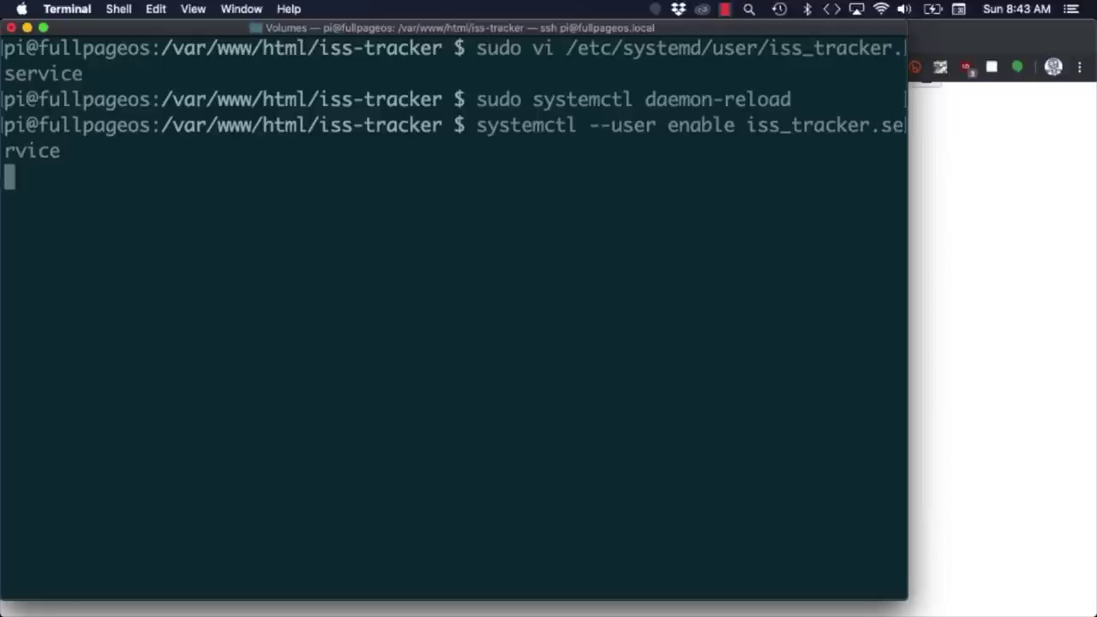
{"action": "key", "text": "super+v"}
{"action": "type", "text": "iss_tracker.service"}
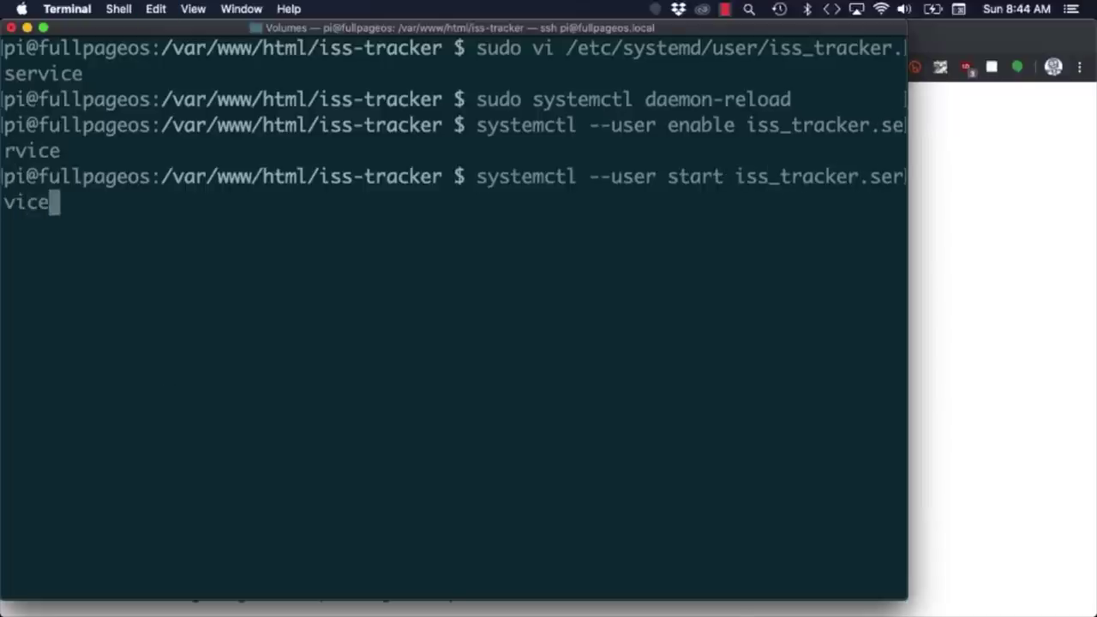
{"action": "key", "text": "super+Tab"}
Load 192.168.1.20:5000/orbit in the browser, then switch it to the /dashboard page.
{"action": "type", "text": "192.168.1.2"}
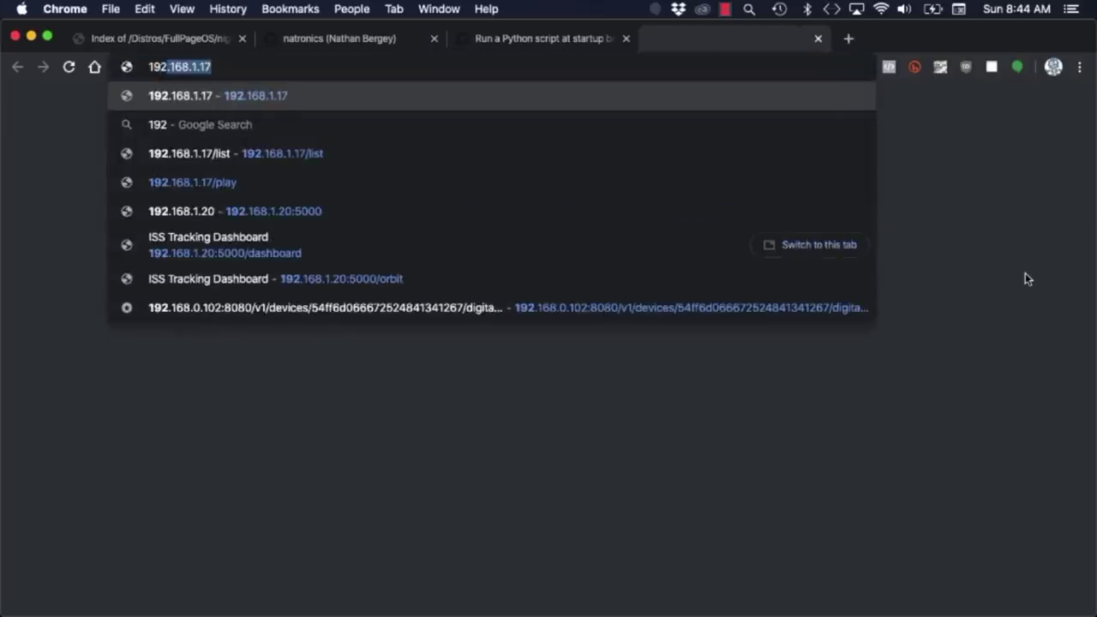
{"action": "type", "text": "0:5000/orbit"}
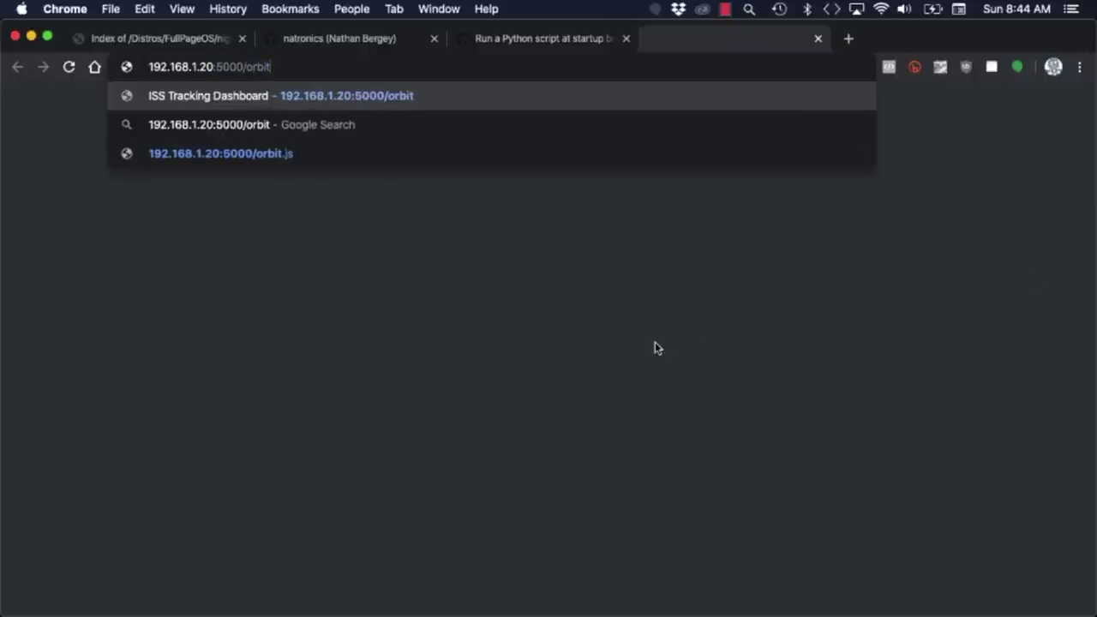
{"action": "key", "text": "Return"}
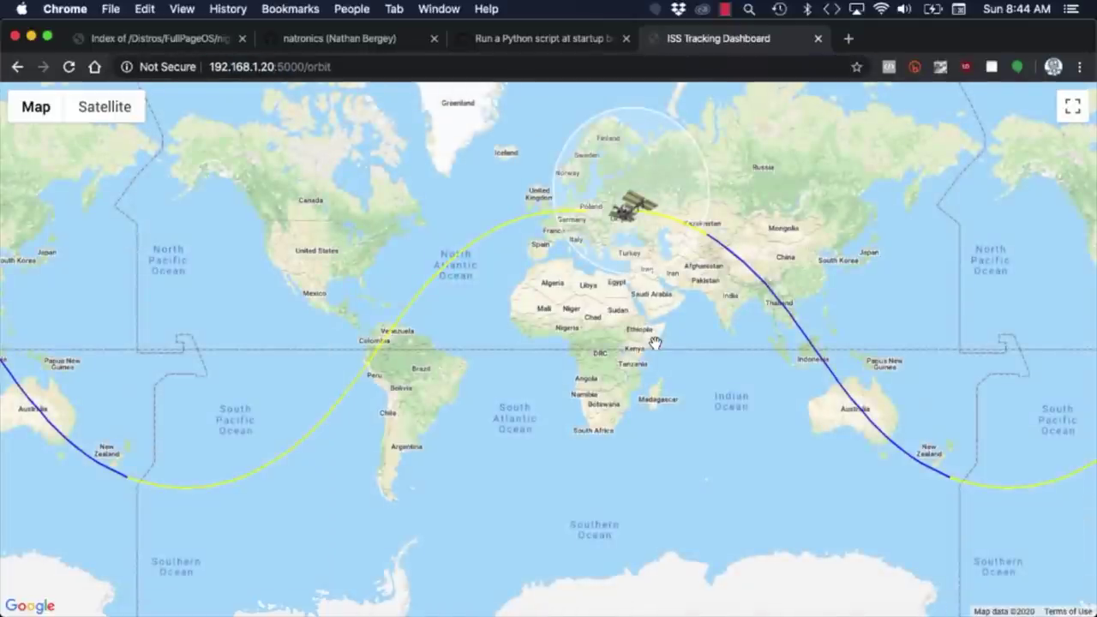
{"action": "double_click", "coordinate": [319, 67]}
{"action": "type", "text": "das"}
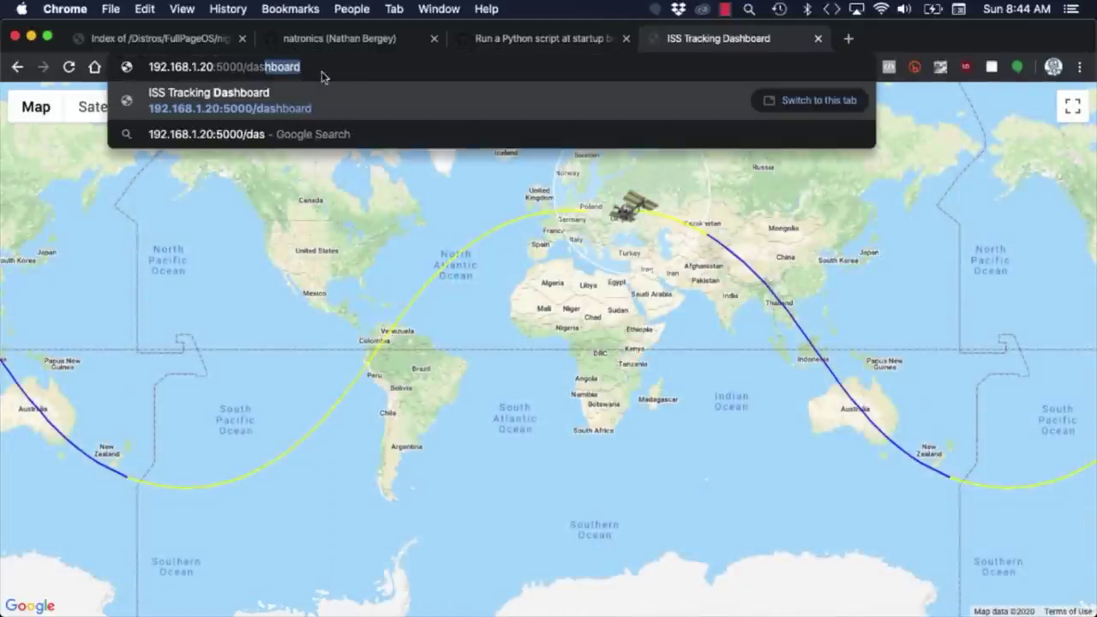
{"action": "key", "text": "Right"}
{"action": "key", "text": "Return"}
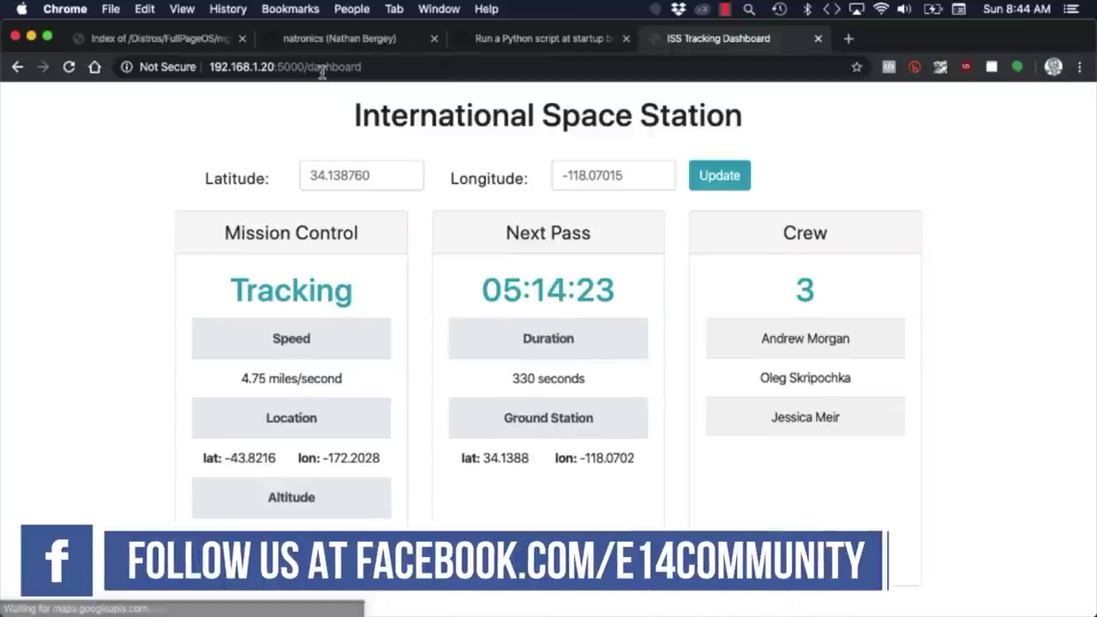
Run systemctl status --user iss_tracker.service on the Pi.
{"action": "key", "text": "ctrl+shift+Tab"}
{"action": "left_click_drag", "start_coordinate": [182, 390], "coordinate": [167, 387]}
{"action": "key", "text": "super+c"}
{"action": "key", "text": "super+Tab"}
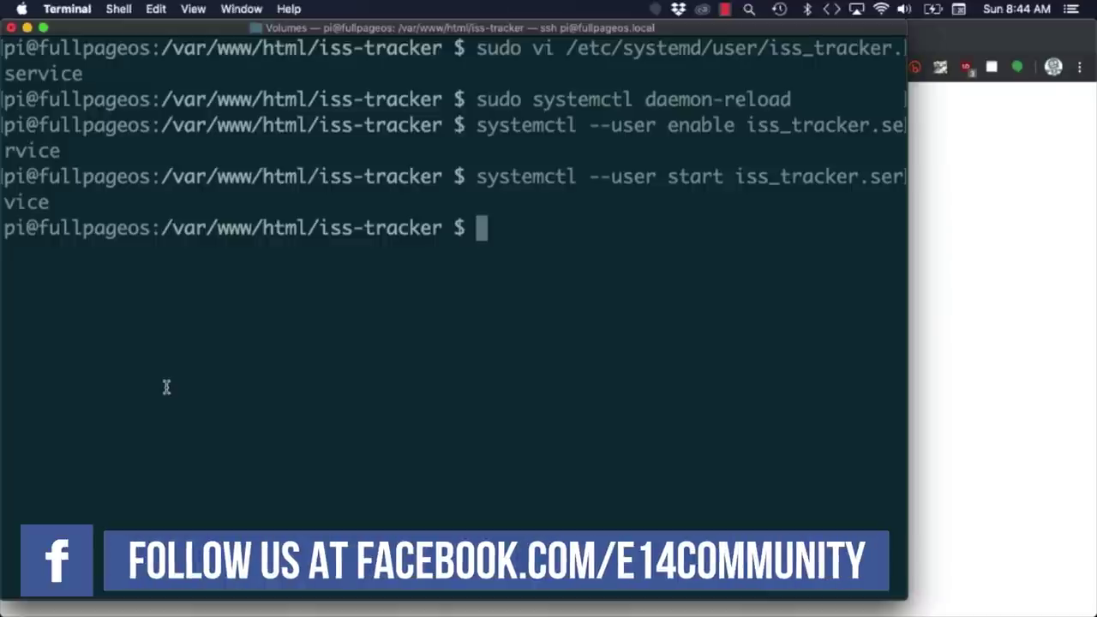
{"action": "key", "text": "super+v"}
{"action": "type", "text": "iss"}
{"action": "key", "text": "Tab"}
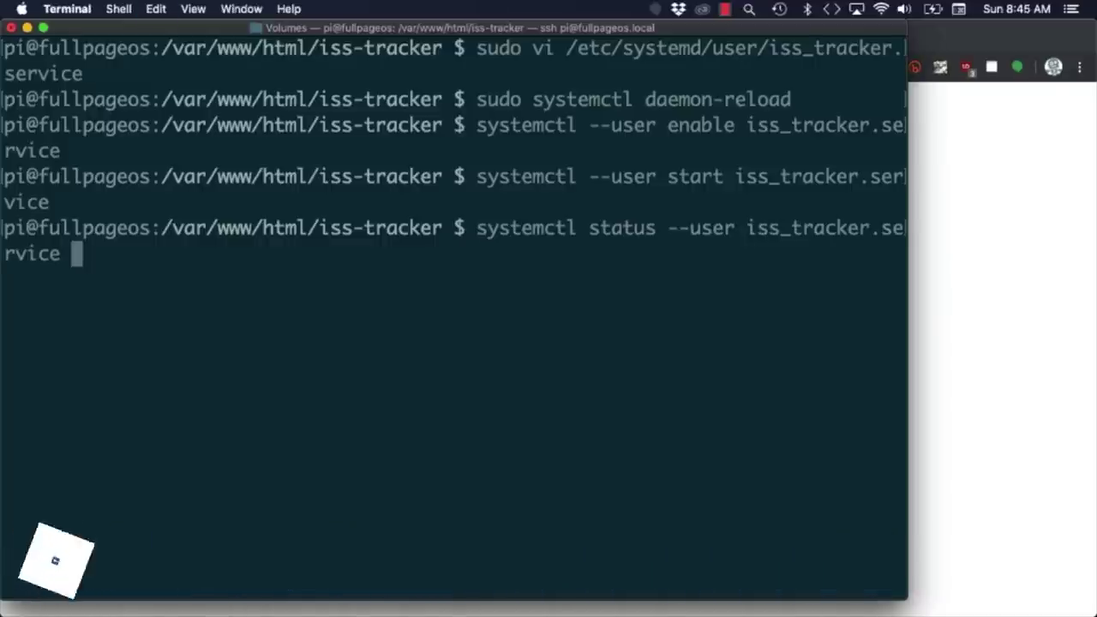
{"action": "key", "text": "Return"}
Highlight 'loaded' and 'enabled' in the status output to confirm the service state.
{"action": "double_click", "coordinate": [143, 125]}
{"action": "left_click", "coordinate": [391, 121]}
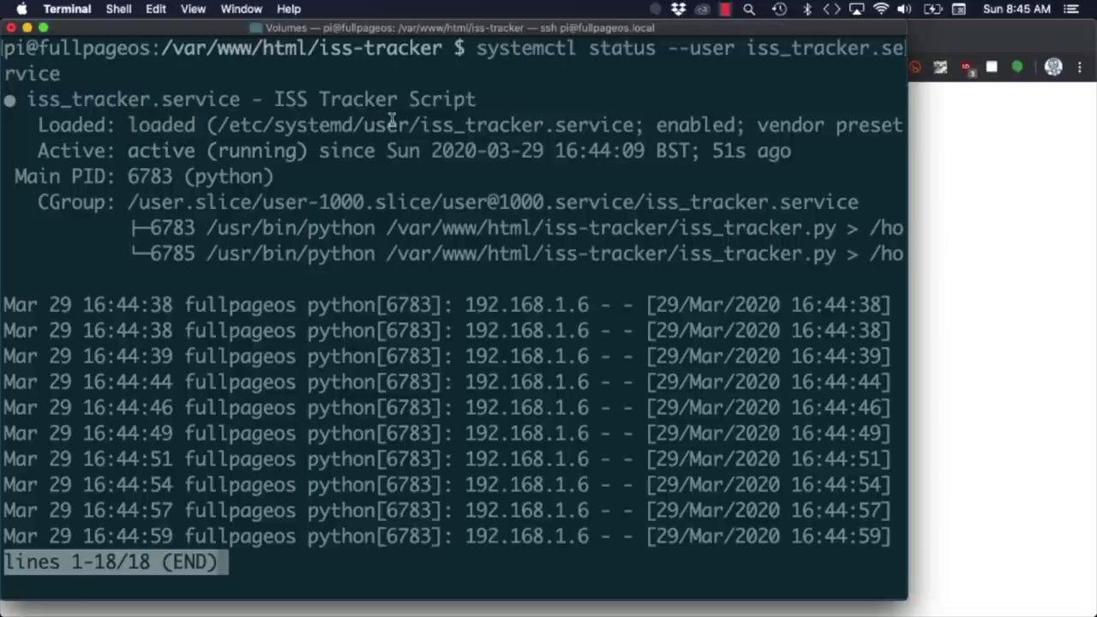
{"action": "double_click", "coordinate": [701, 124]}
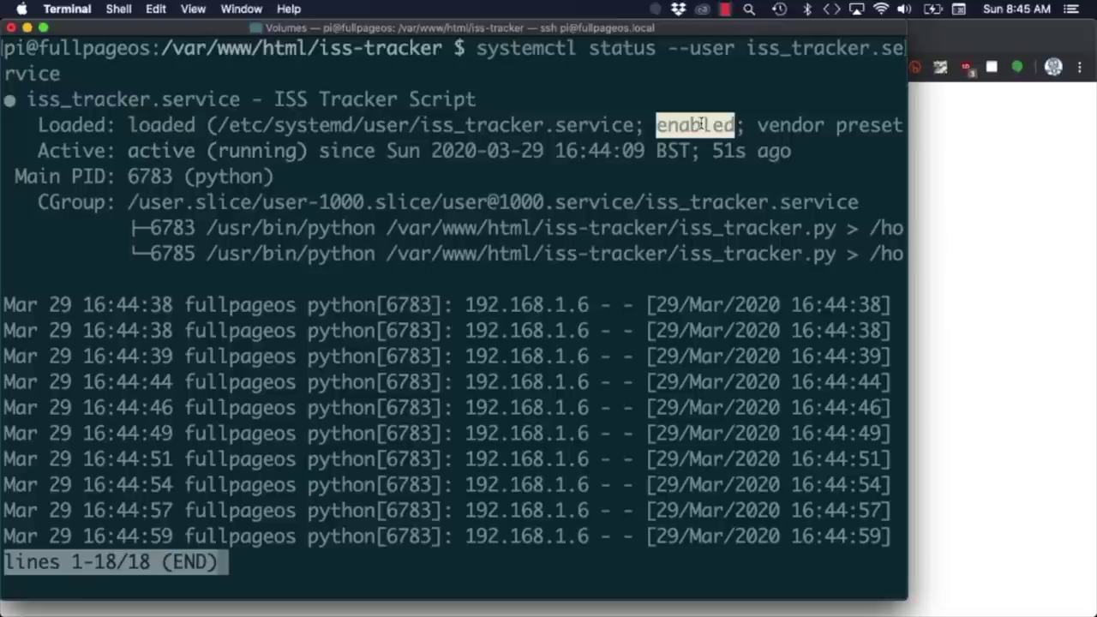
{"action": "left_click", "coordinate": [642, 185]}
Remove the extra second line from /boot/fullpageos.txt and save it.
{"action": "type", "text": "qclear"}
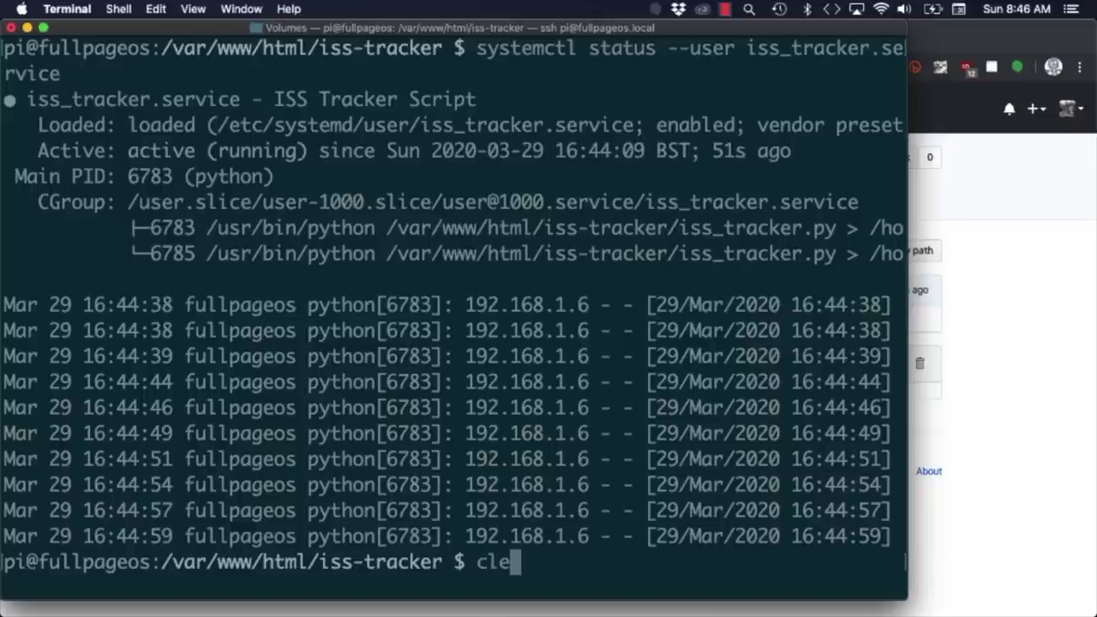
{"action": "key", "text": "Return"}
{"action": "type", "text": "sudo vi "}
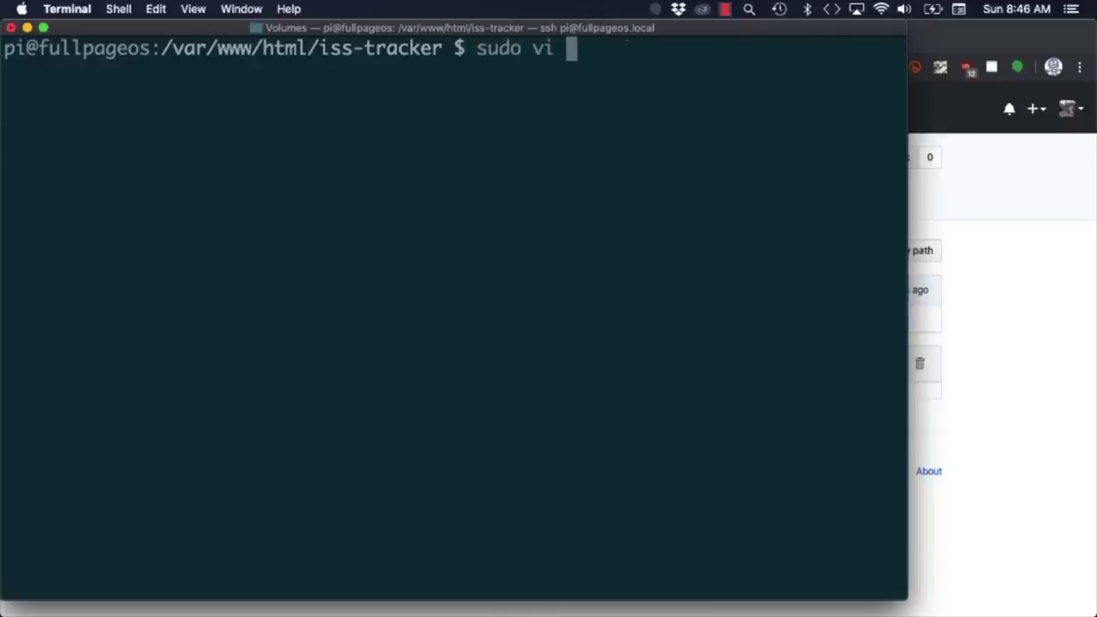
{"action": "type", "text": "/boot/fu"}
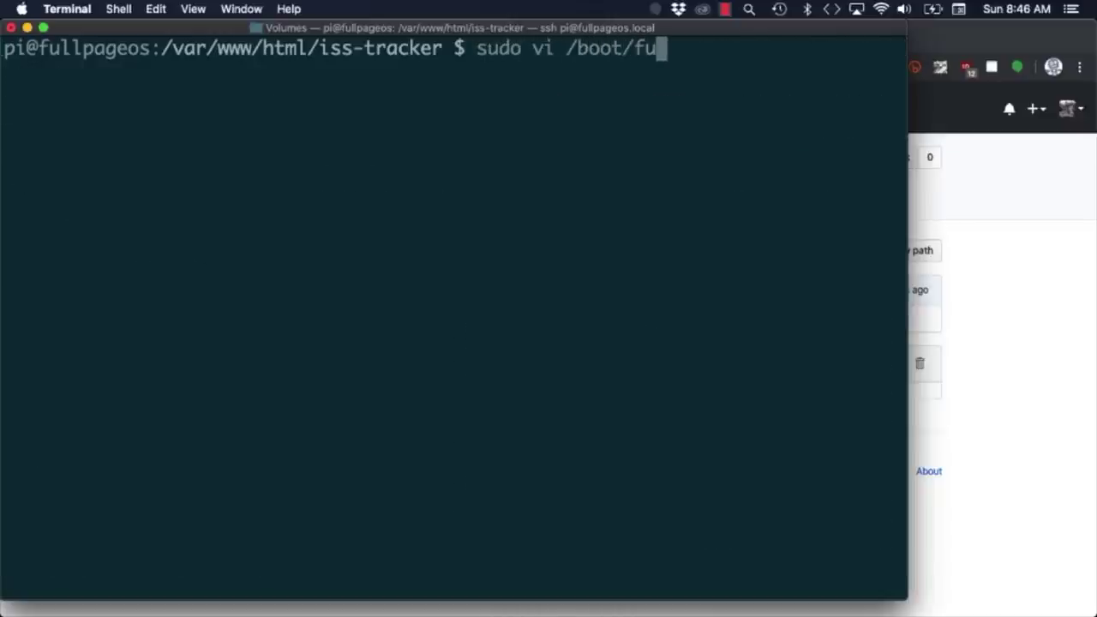
{"action": "type", "text": "llpageos.txt"}
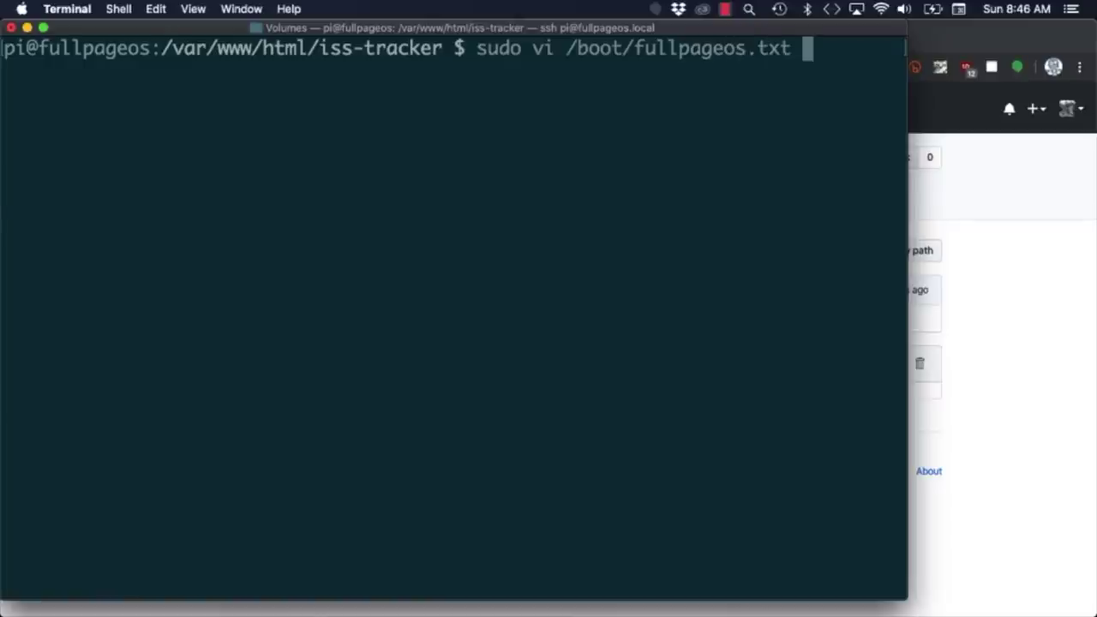
{"action": "key", "text": "Return"}
{"action": "key", "text": "o"}
{"action": "key", "text": "BackSpace"}
{"action": "key", "text": "Escape"}
{"action": "type", "text": ":x"}
{"action": "key", "text": "Return"}
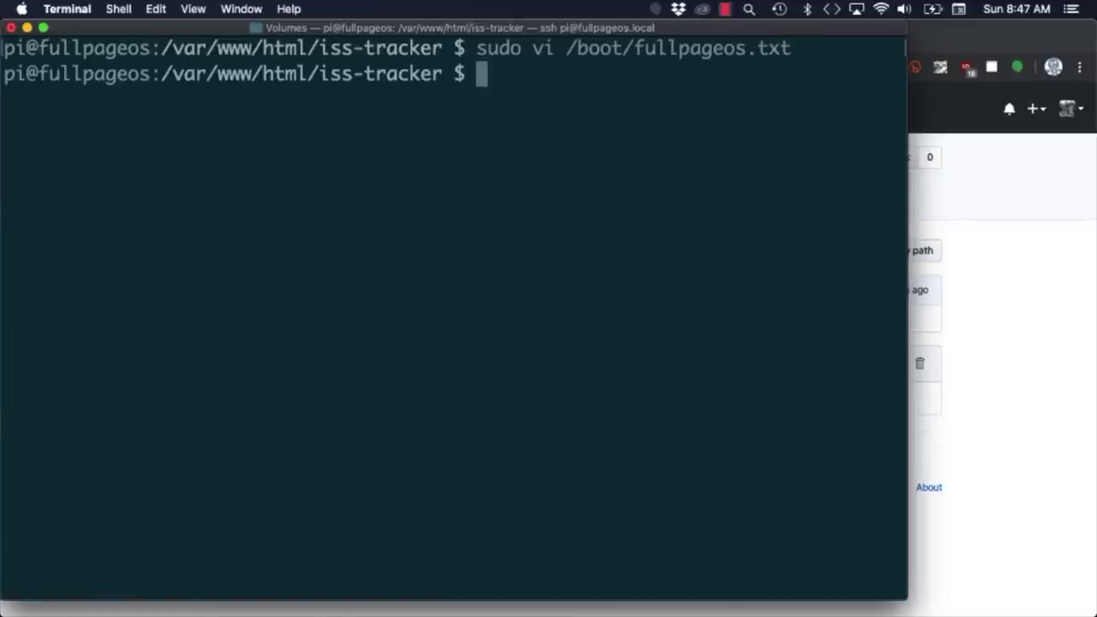
Replace /boot/fullpagedashboard.txt with the orbit and dashboard URLs and save it.
{"action": "type", "text": "sudo vi /boot/"}
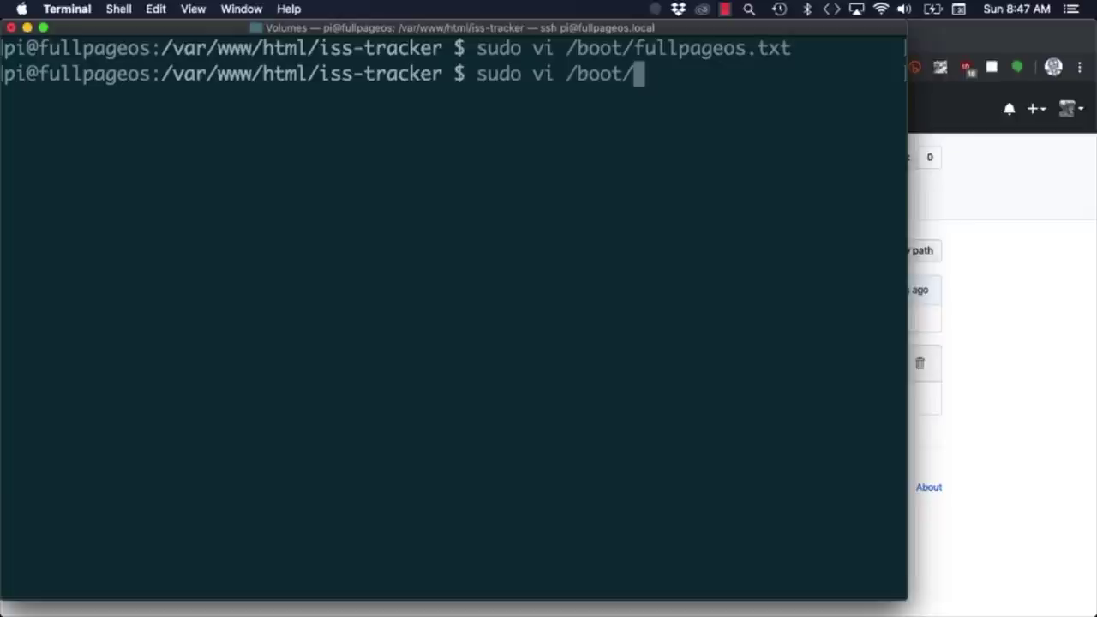
{"action": "type", "text": "fullpage"}
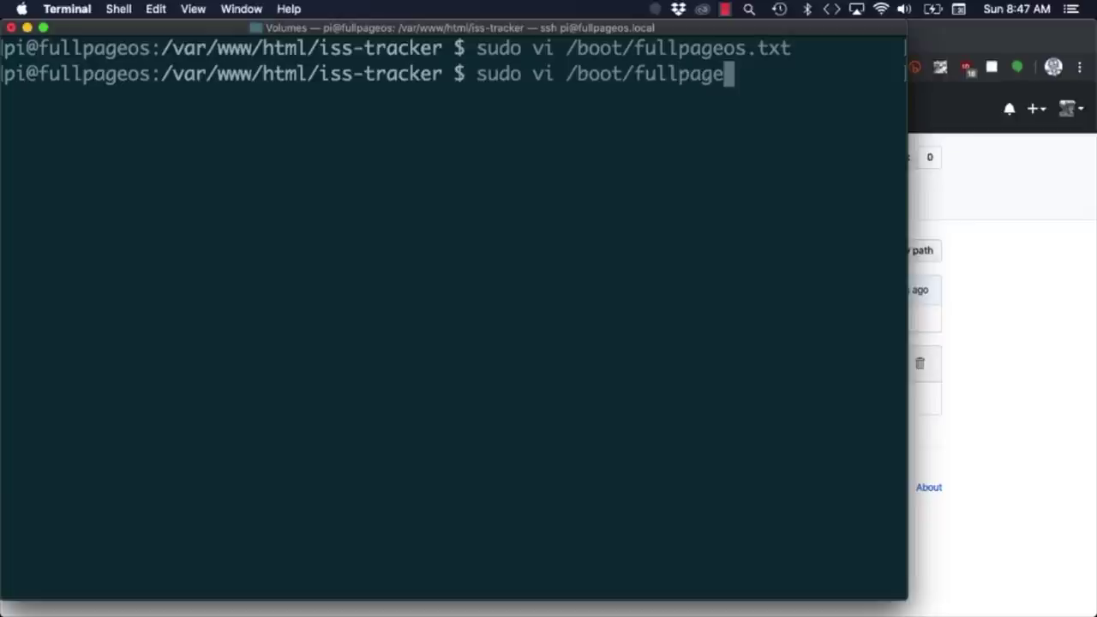
{"action": "type", "text": "das"}
{"action": "key", "text": "Tab"}
{"action": "key", "text": "Return"}
{"action": "key", "text": "d"}
{"action": "key", "text": "d"}
{"action": "key", "text": "i"}
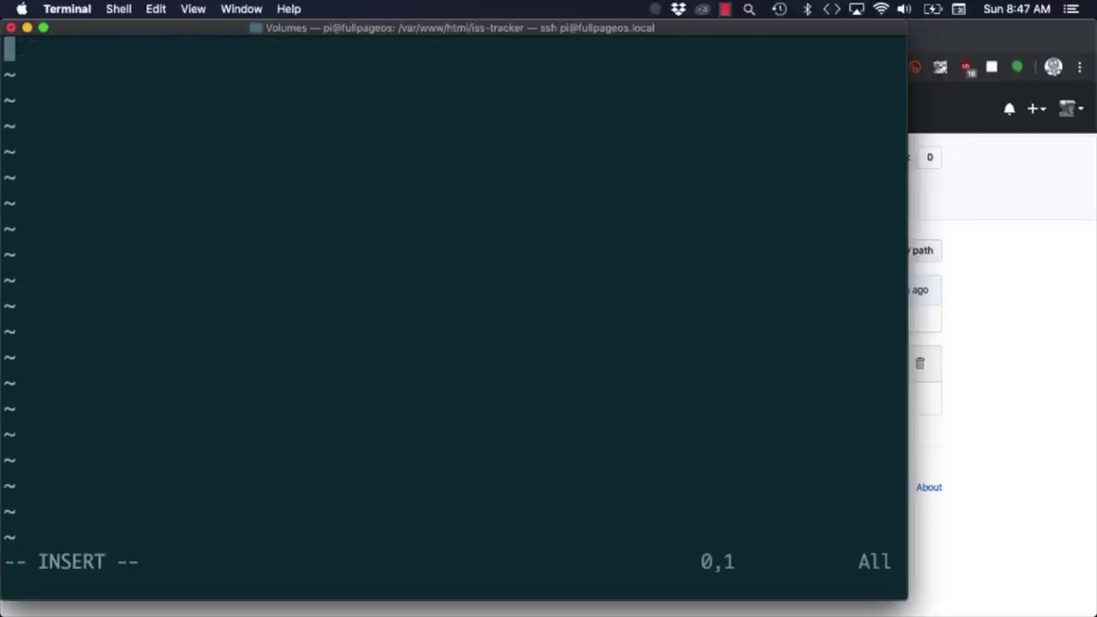
{"action": "key", "text": "super+v"}
{"action": "key", "text": "Escape"}
{"action": "type", "text": ":"}
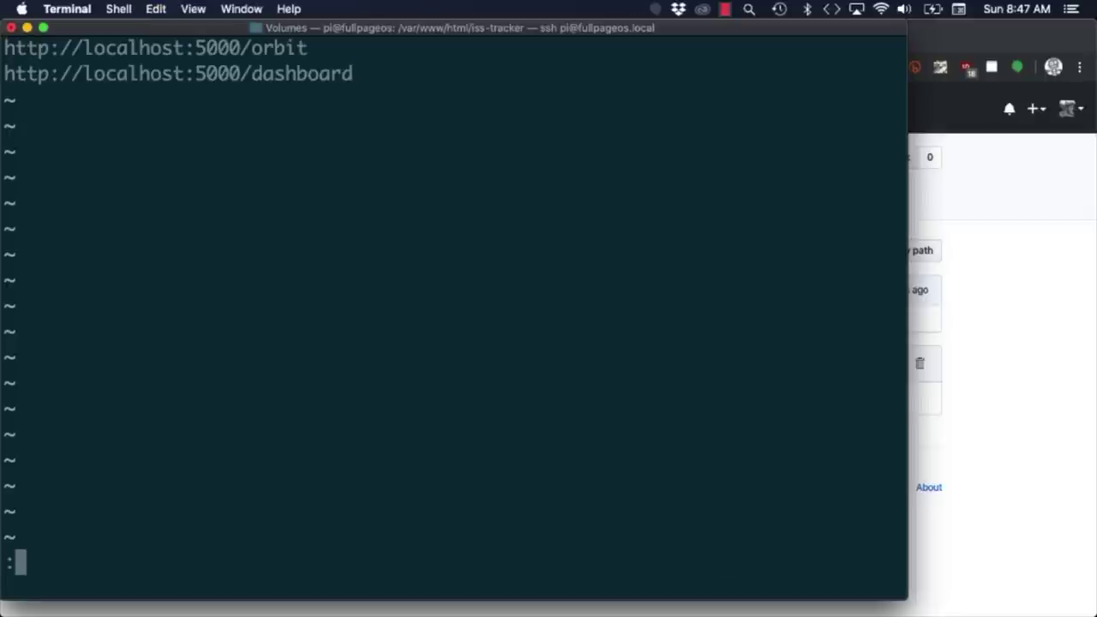
{"action": "type", "text": "wq"}
{"action": "key", "text": "Return"}
Replace ../FullPageDashboard/urls.json with the Orbit and Dashboard localhost:5000 URLs and save it.
{"action": "type", "text": "vi ../F"}
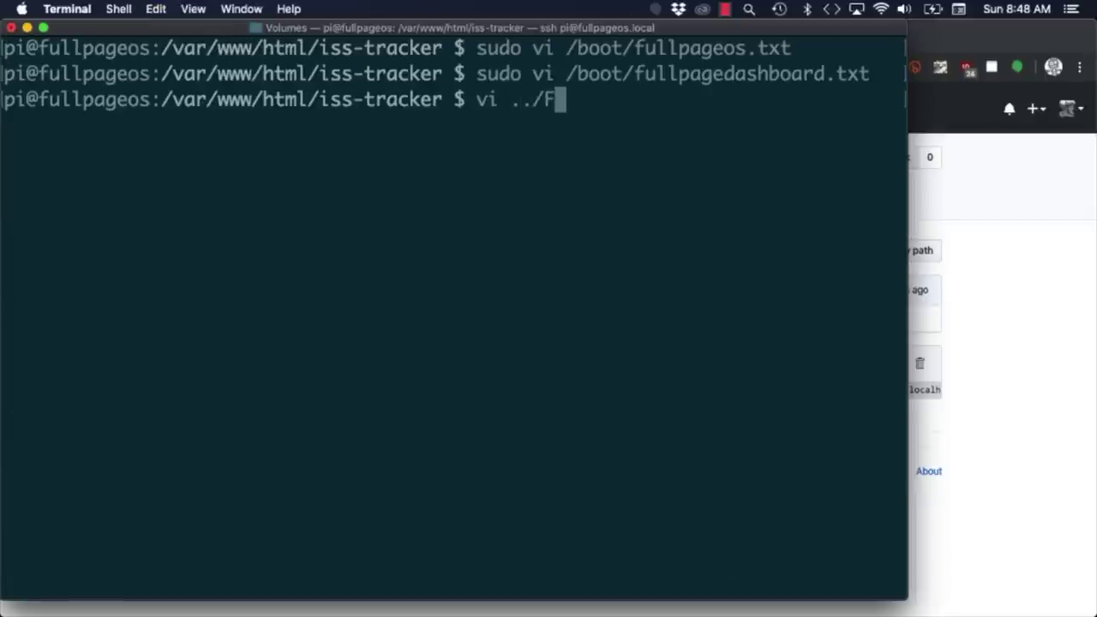
{"action": "key", "text": "Tab"}
{"action": "type", "text": "u"}
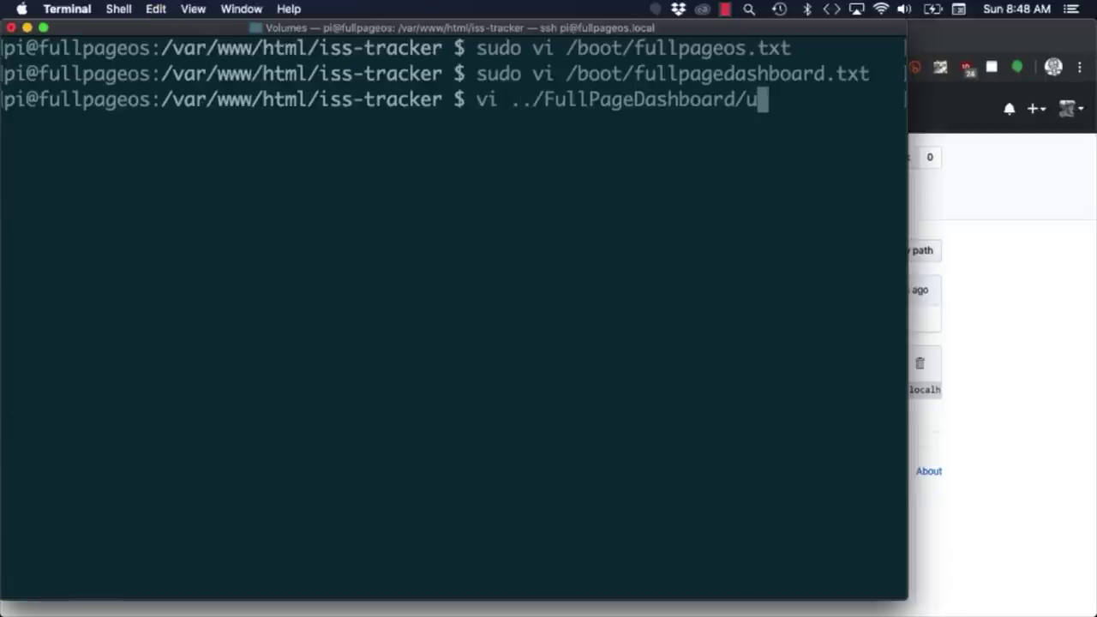
{"action": "key", "text": "Tab"}
{"action": "key", "text": "Return"}
{"action": "key", "text": "shift+v"}
{"action": "key", "text": "c"}
{"action": "key", "text": "super+v"}
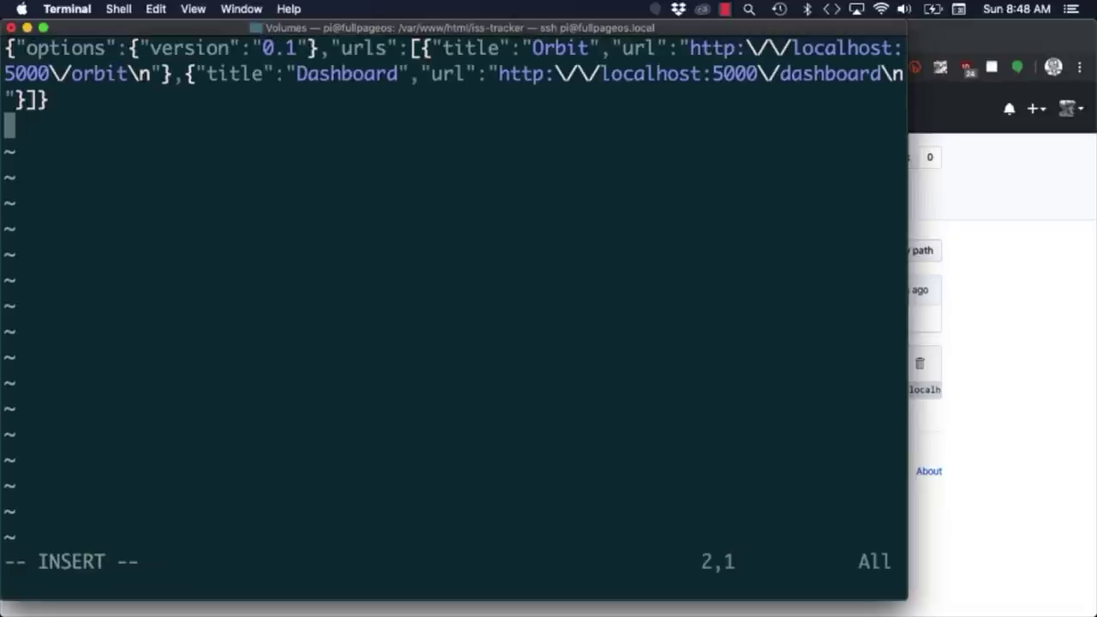
{"action": "key", "text": "BackSpace"}
{"action": "key", "text": "Escape"}
{"action": "type", "text": ":wq"}
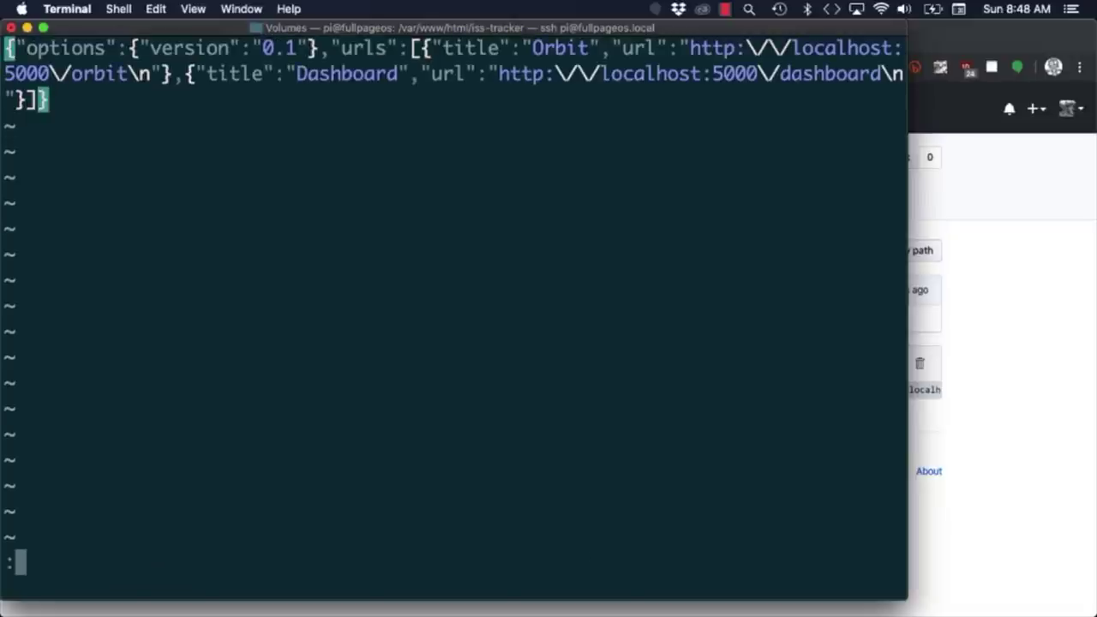
{"action": "key", "text": "Return"}
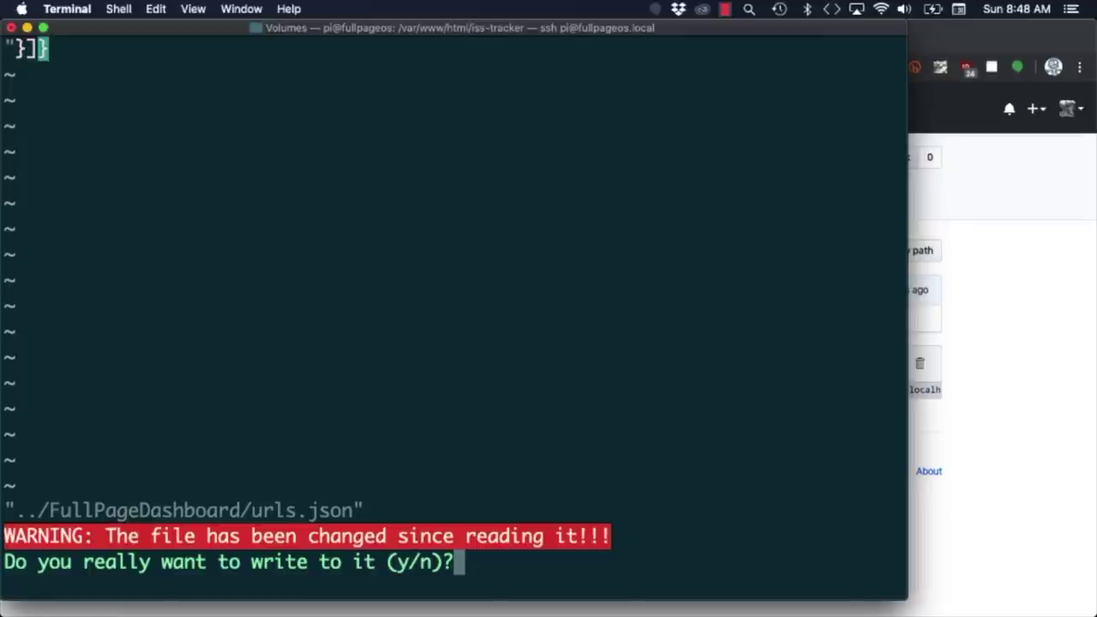
{"action": "key", "text": "y"}
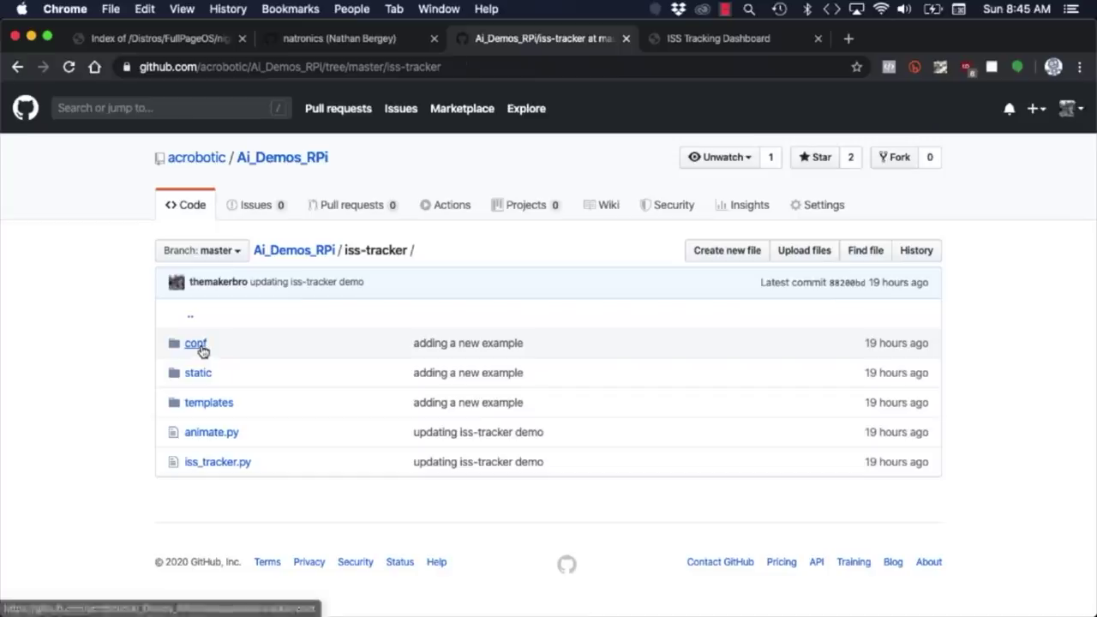
Open the iss-tracker repository's conf folder and reboot the Pi with sudo reboot.
{"action": "left_click", "coordinate": [201, 346]}
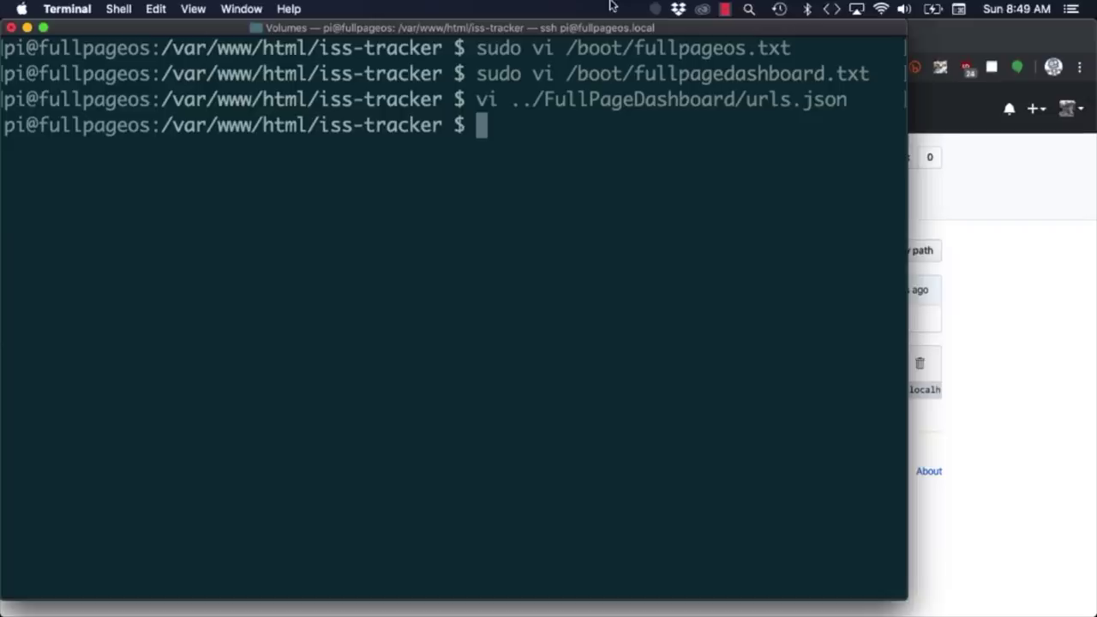
{"action": "type", "text": "sudo "}
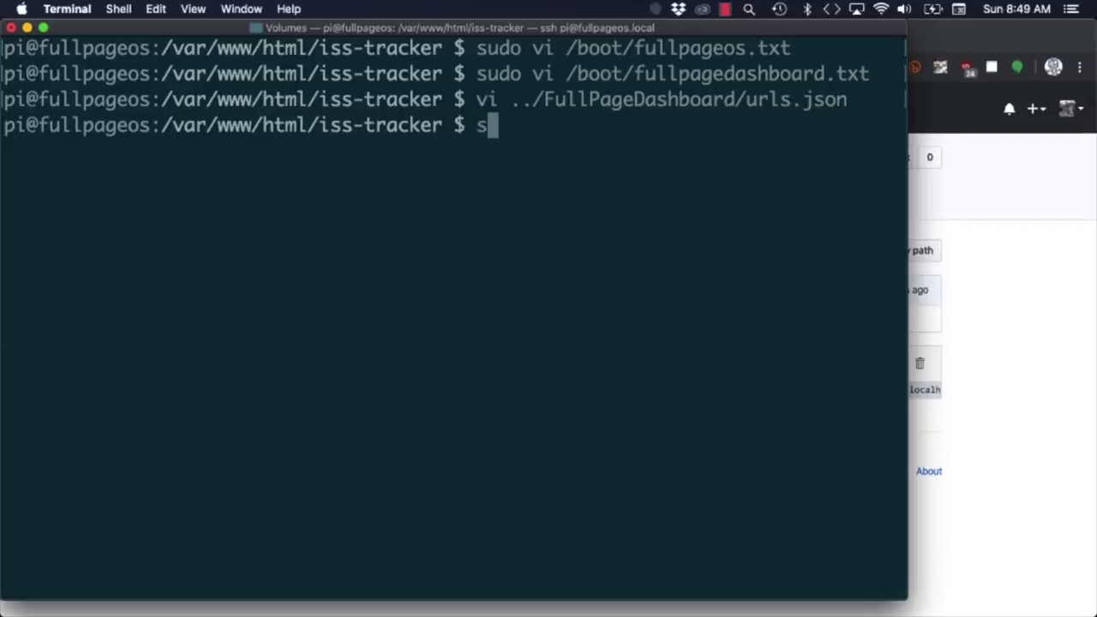
{"action": "type", "text": "reboot"}
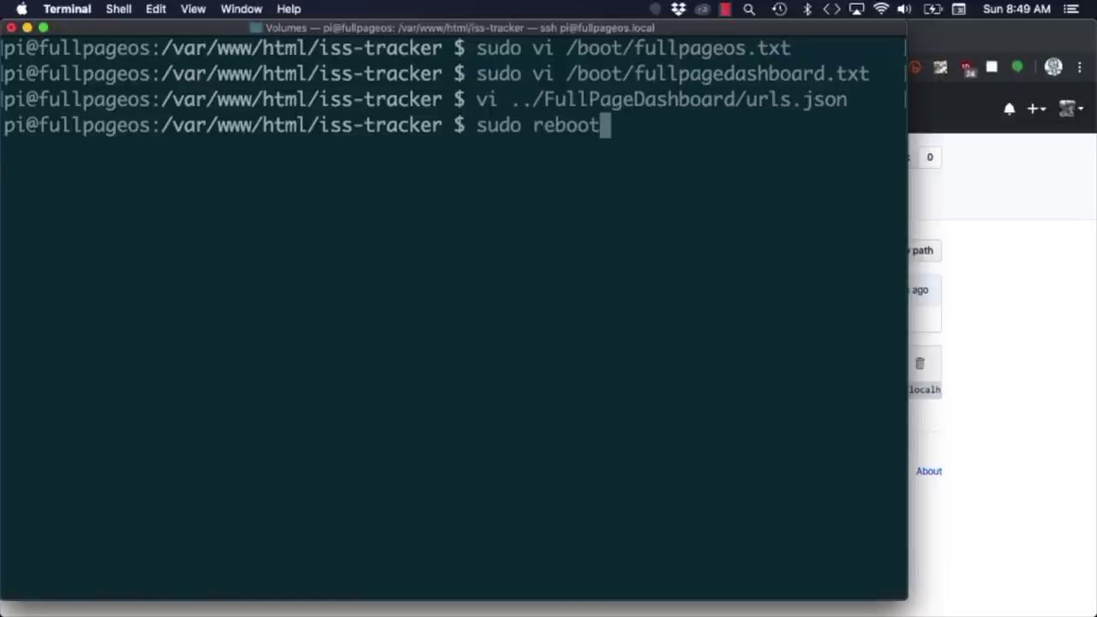
{"action": "key", "text": "Return"}
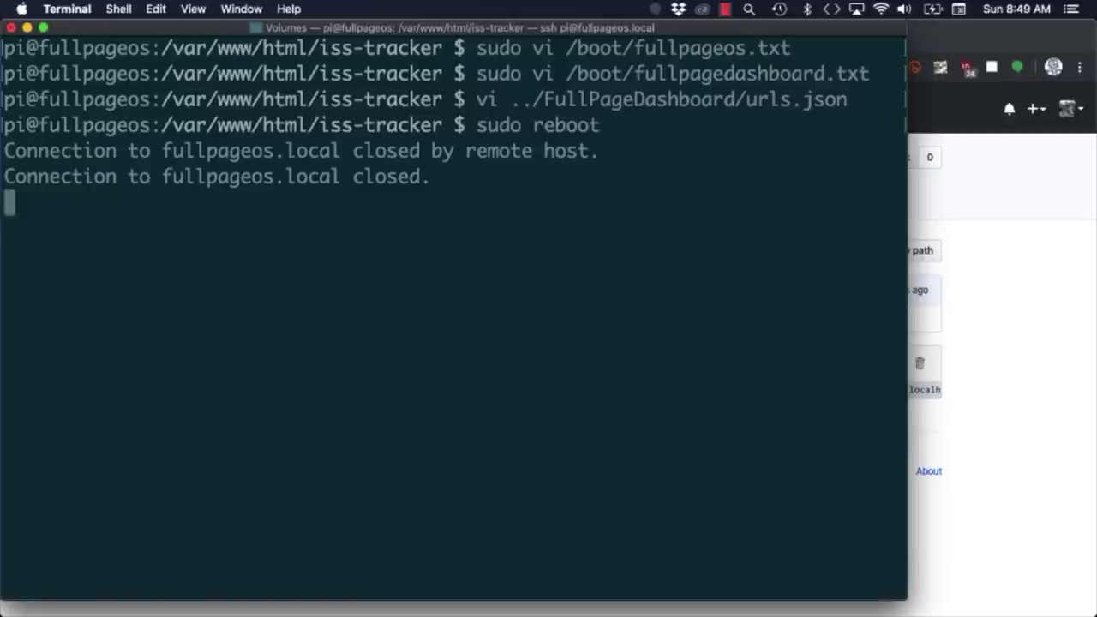